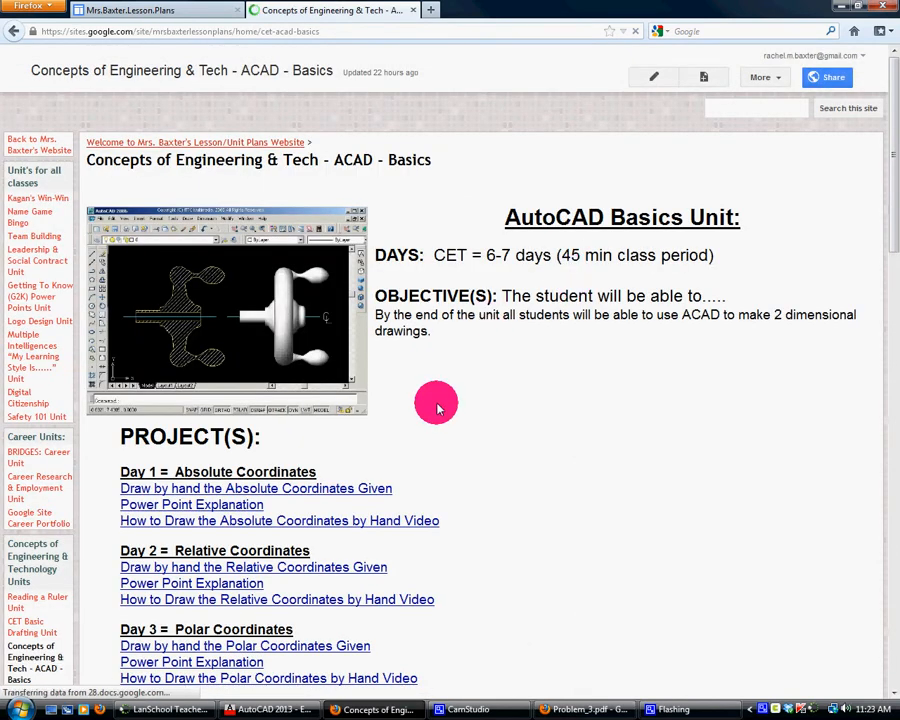
# - Open the ACAD Problem #3 start file from the course page in AutoCAD, accepting read-only mode
pyautogui.scroll(-10, 437, 405)
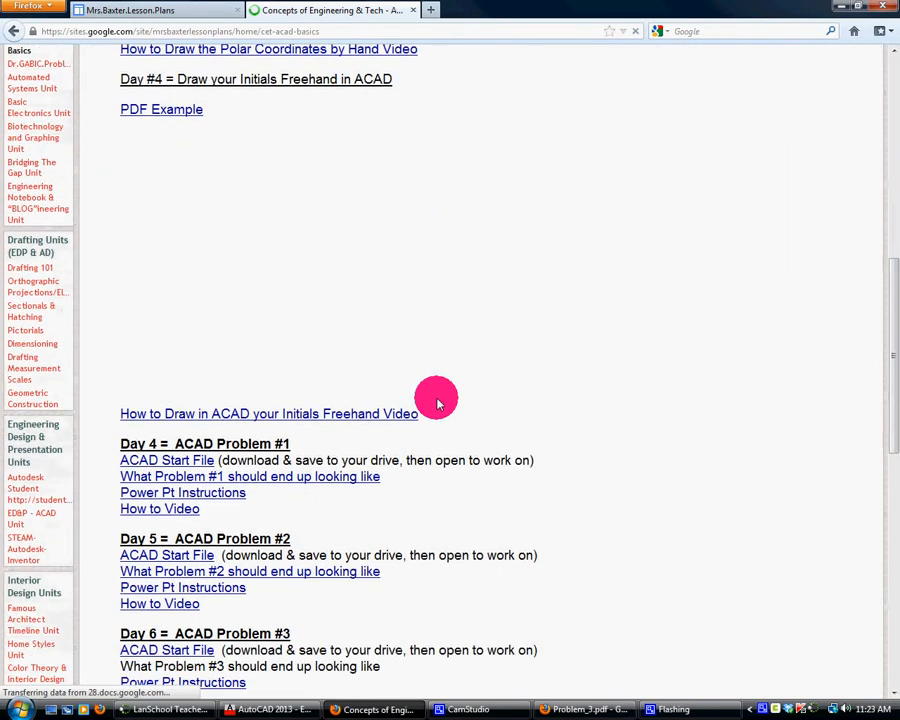
pyautogui.scroll(-7, 437, 403)
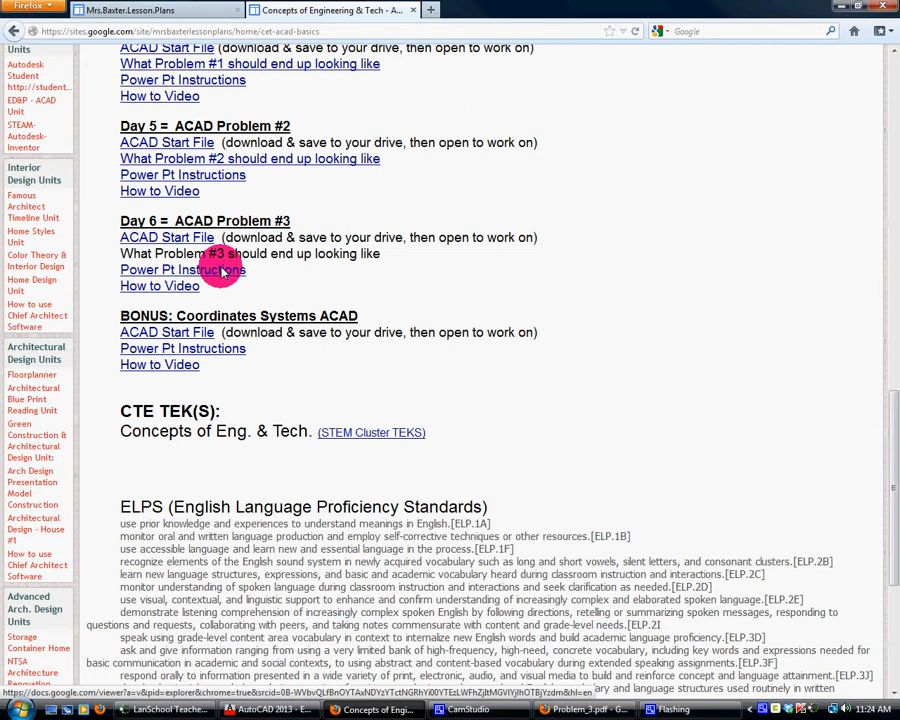
pyautogui.click(197, 238)
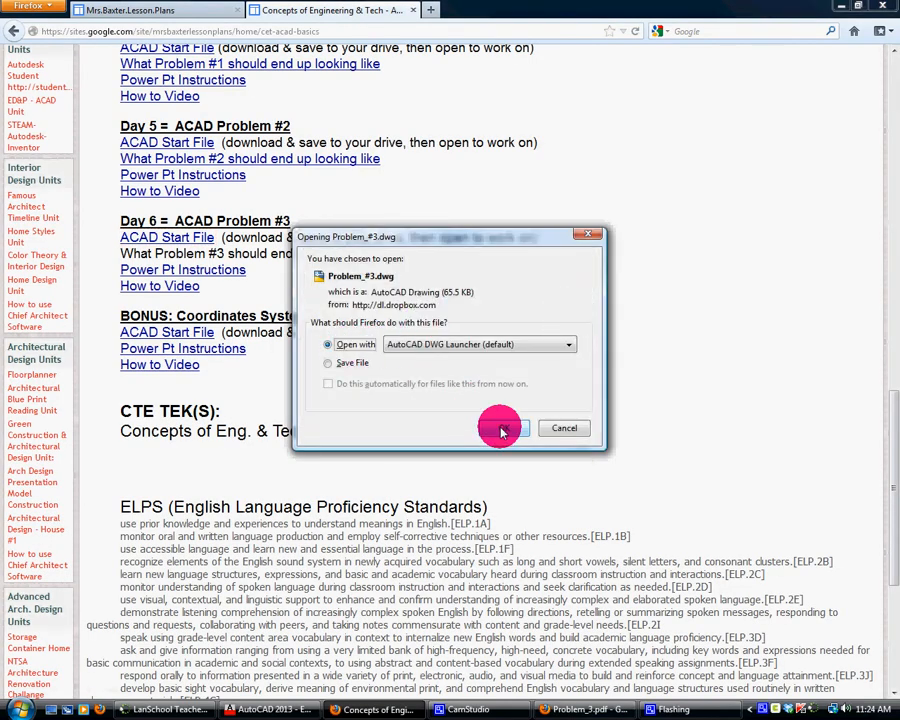
pyautogui.click(276, 709)
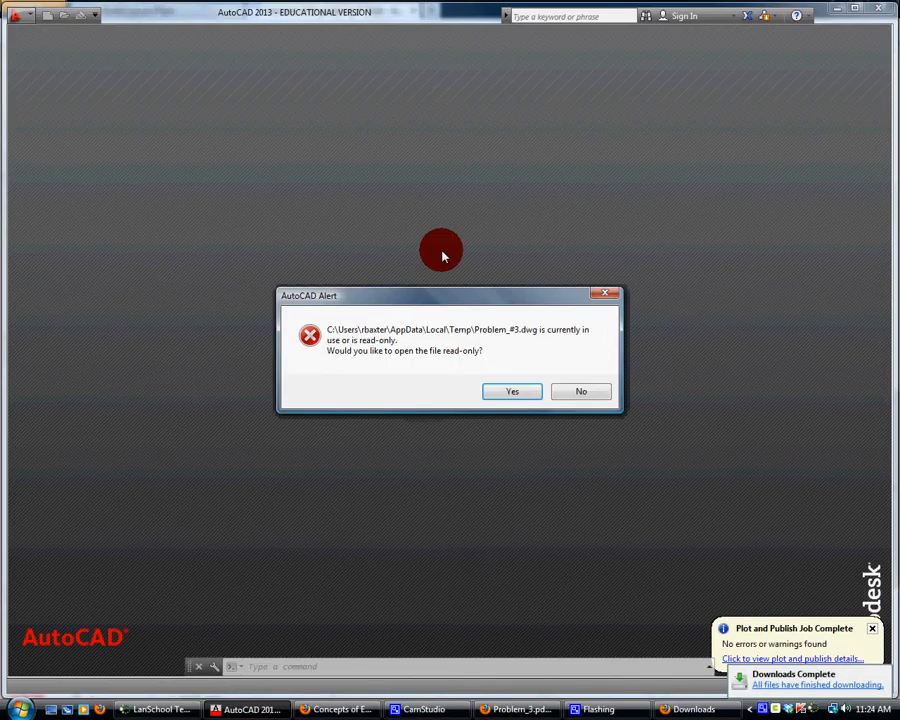
pyautogui.click(513, 392)
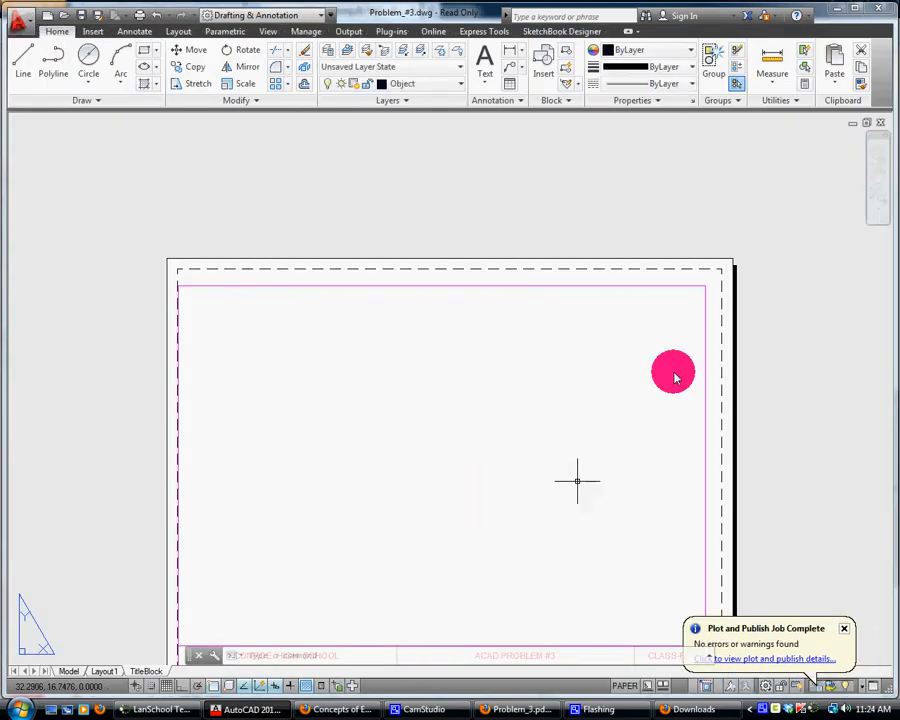
# - Zoom the title block sheet to its extents and review the drawing's list of layers
pyautogui.click(877, 195)
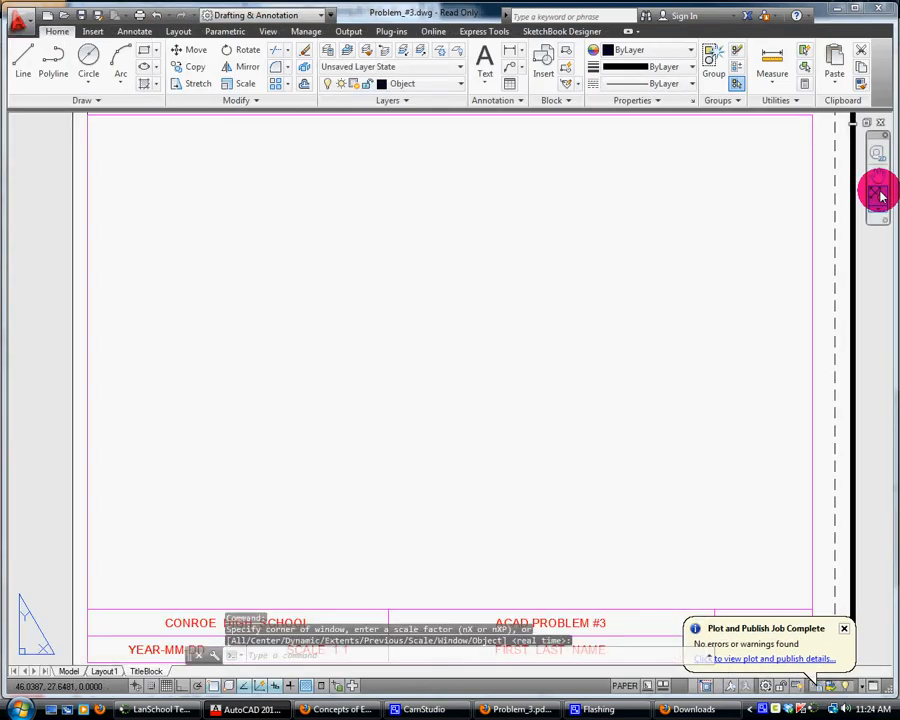
pyautogui.click(268, 31)
pyautogui.click(101, 84)
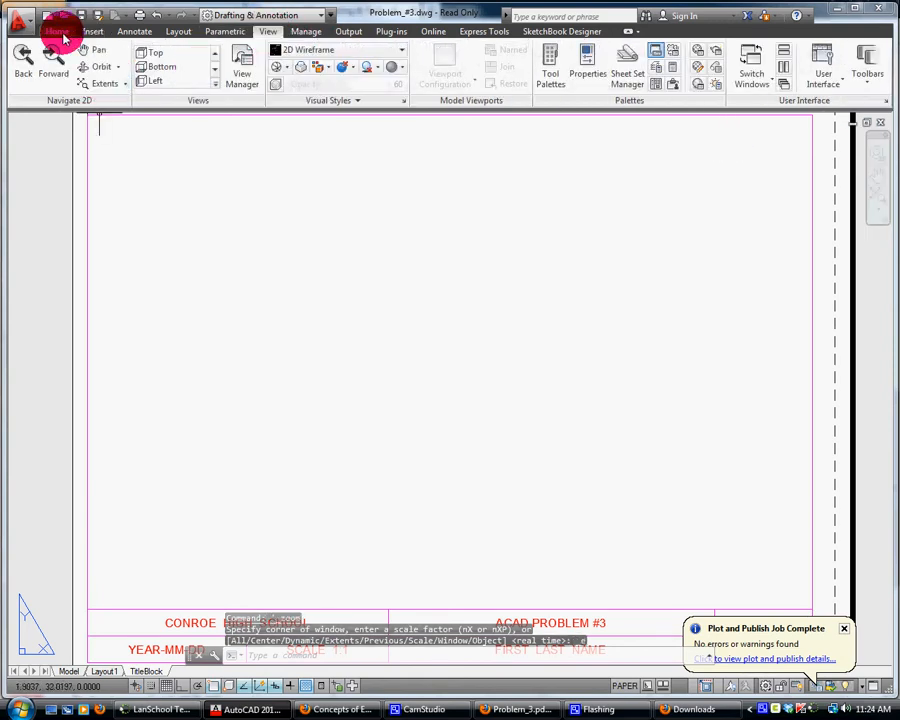
pyautogui.click(57, 29)
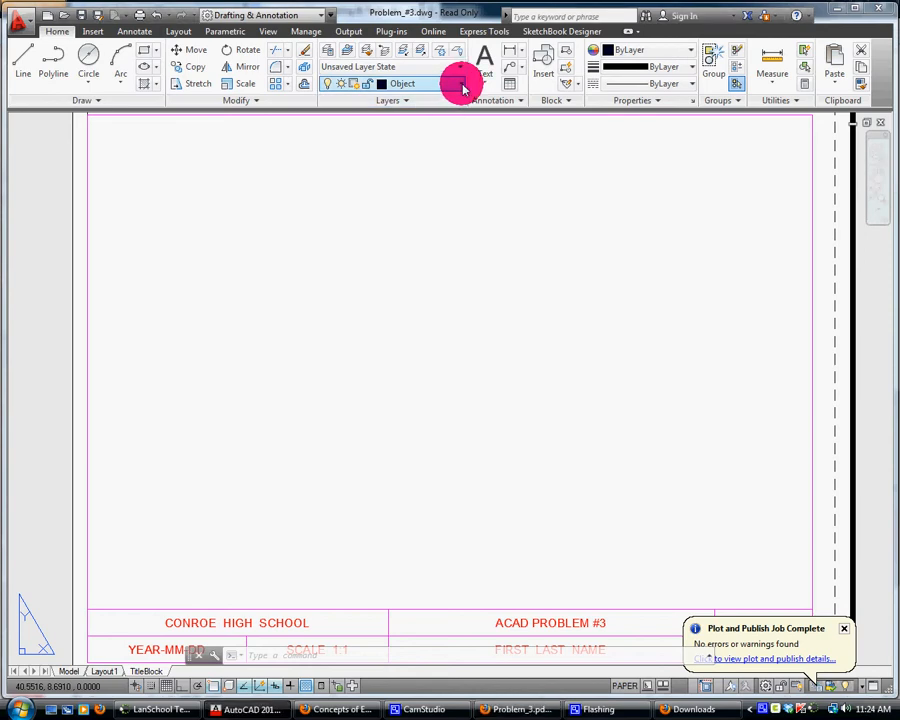
pyautogui.click(459, 86)
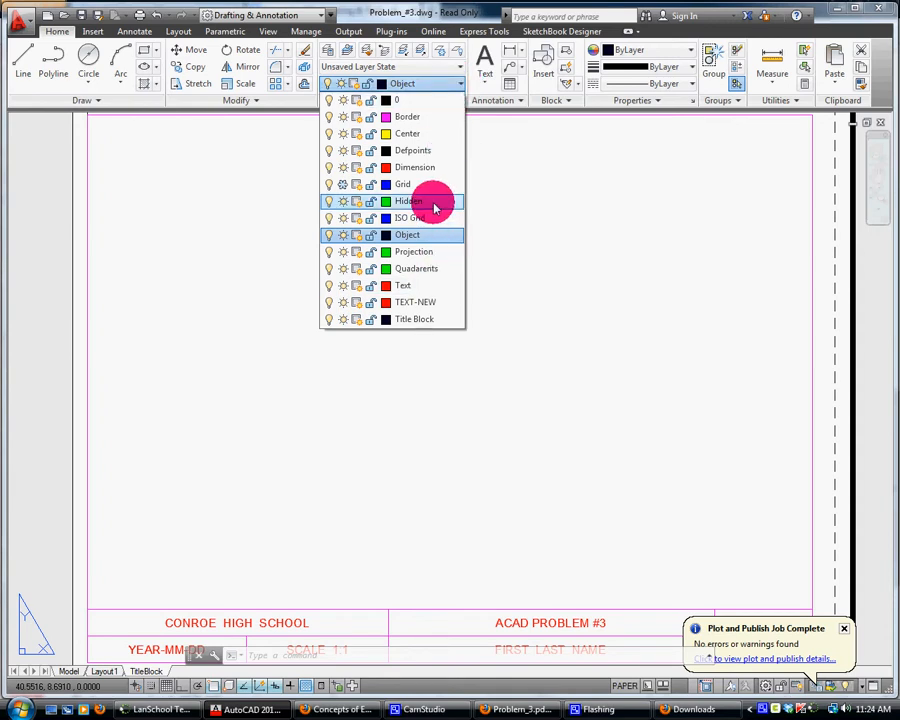
pyautogui.click(562, 233)
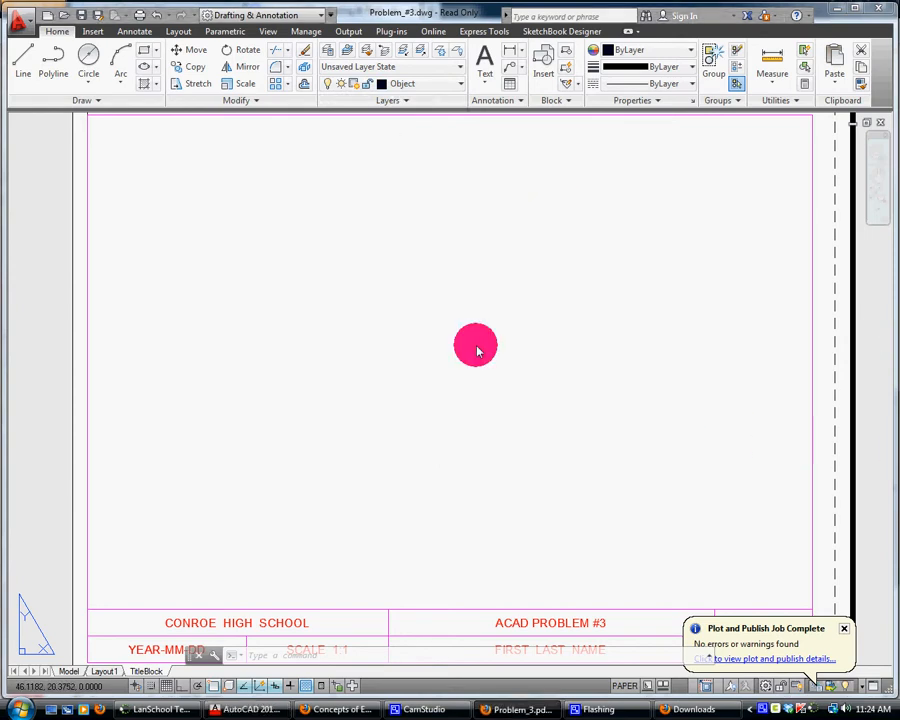
# - Enable all object snap modes in the drafting settings
pyautogui.write('osnap')
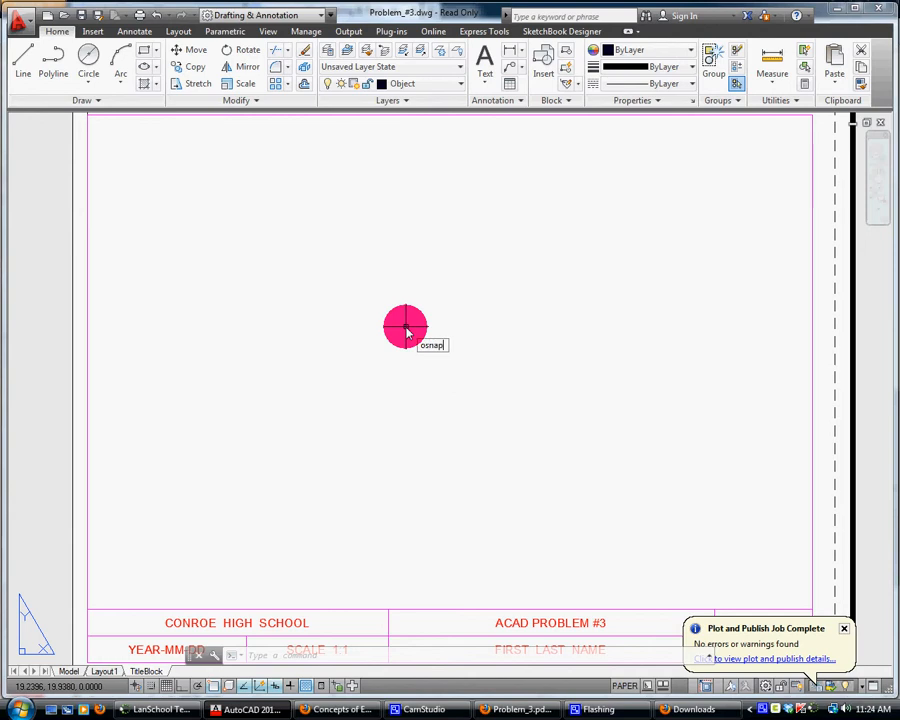
pyautogui.press('Return')
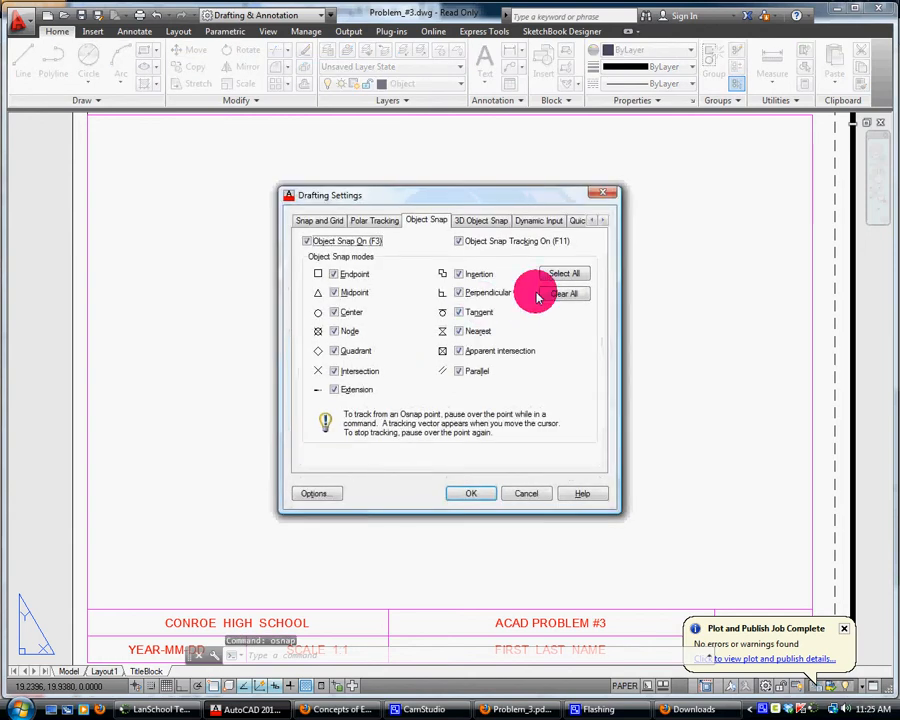
pyautogui.click(563, 294)
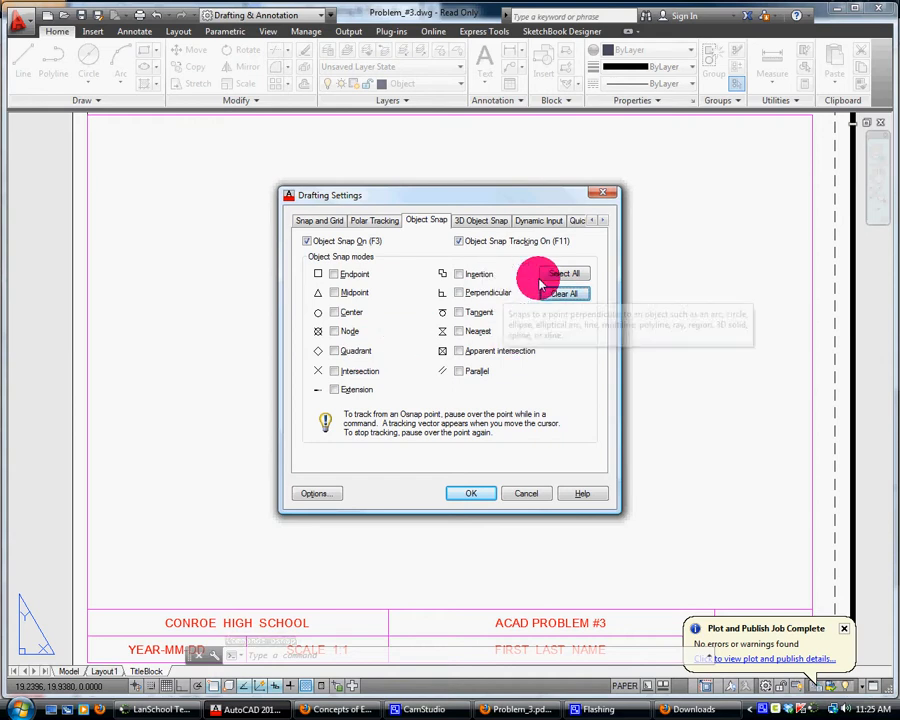
pyautogui.click(548, 275)
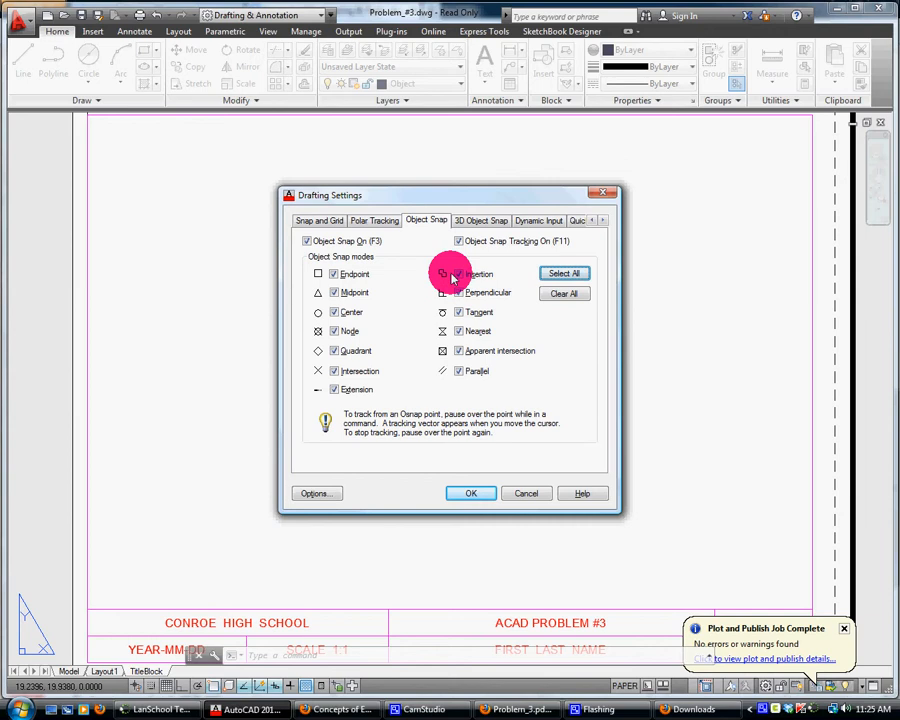
pyautogui.click(464, 495)
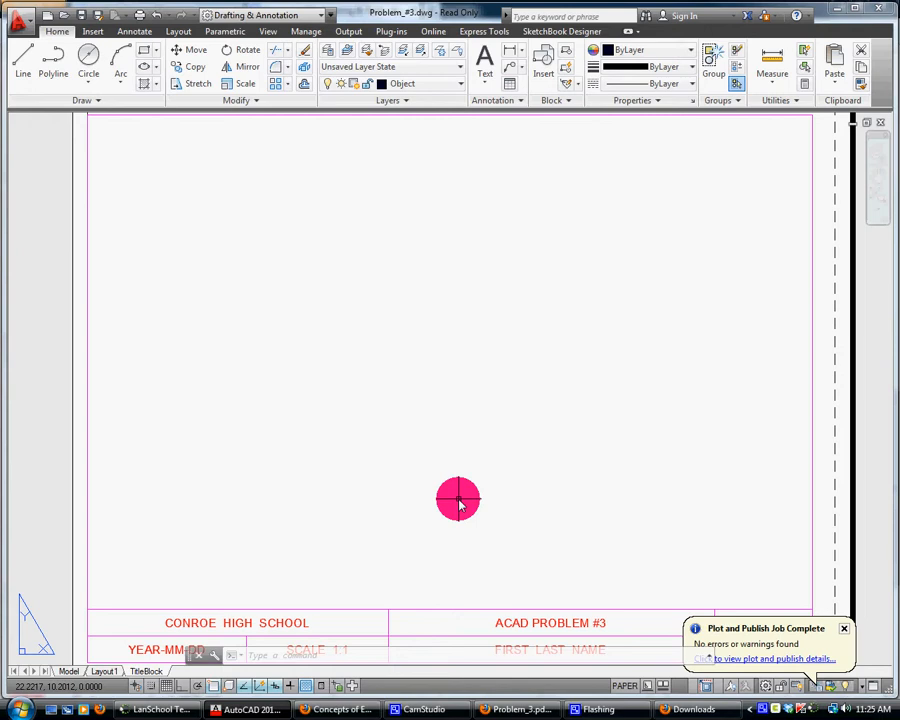
# - Draw a trial circle centred at 22,20 with a diameter of 9 and erase it
pyautogui.click(89, 58)
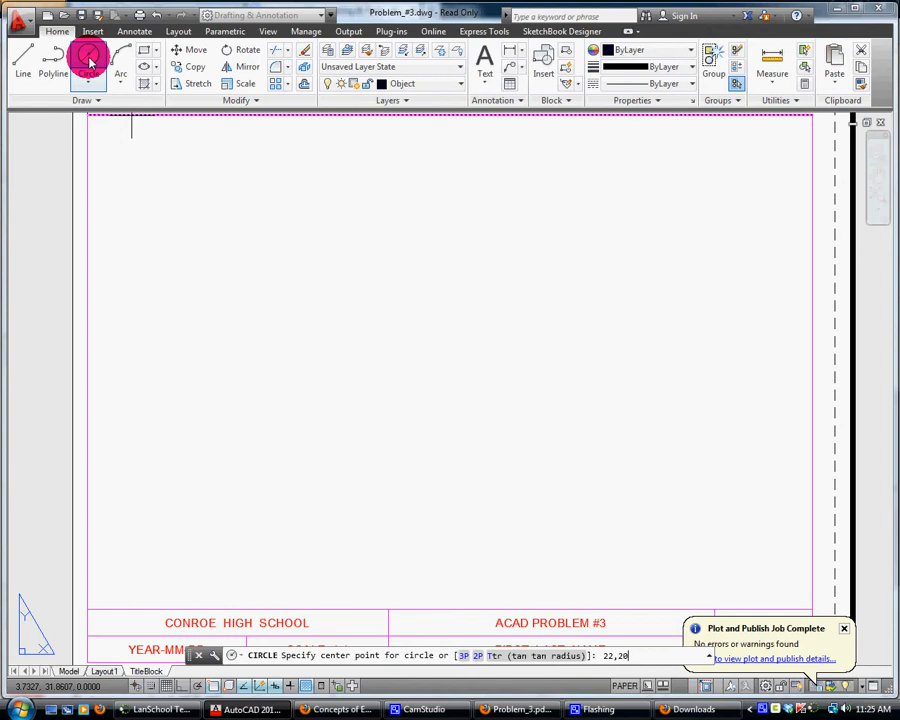
pyautogui.write('22,20')
pyautogui.press('Return')
pyautogui.write('d')
pyautogui.press('Return')
pyautogui.write('9')
pyautogui.press('Return')
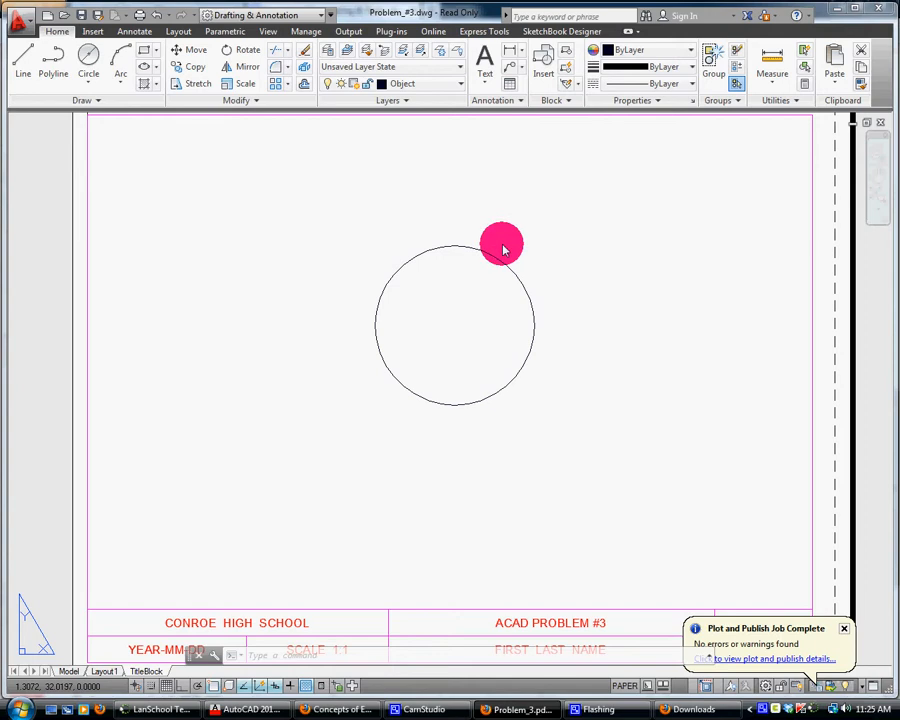
pyautogui.click(490, 255)
pyautogui.press('Delete')
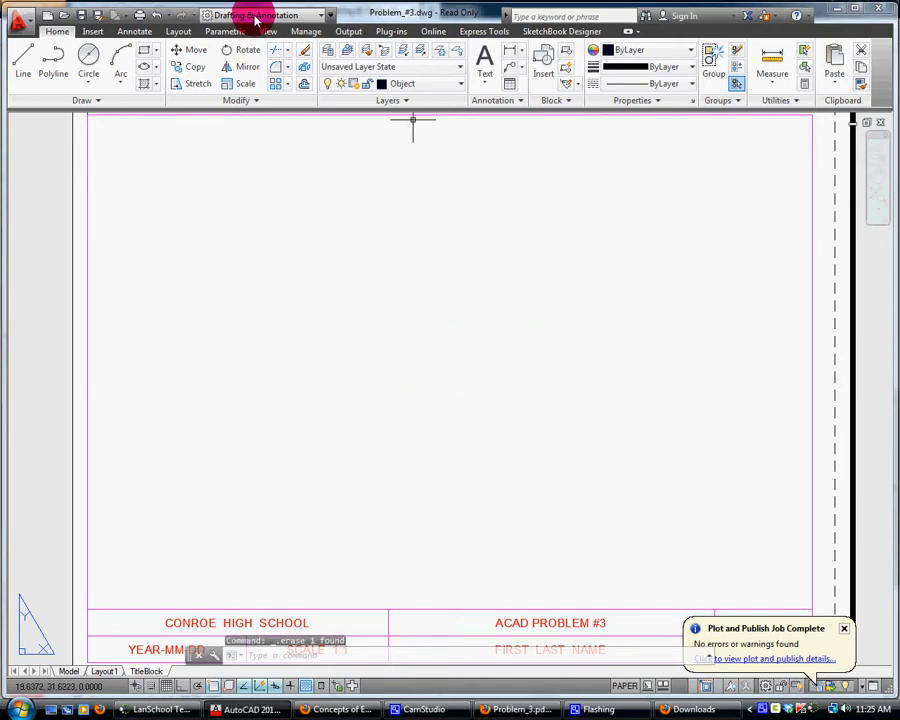
# - Draw a circle centred at 22,20 with a radius of 9
pyautogui.click(85, 90)
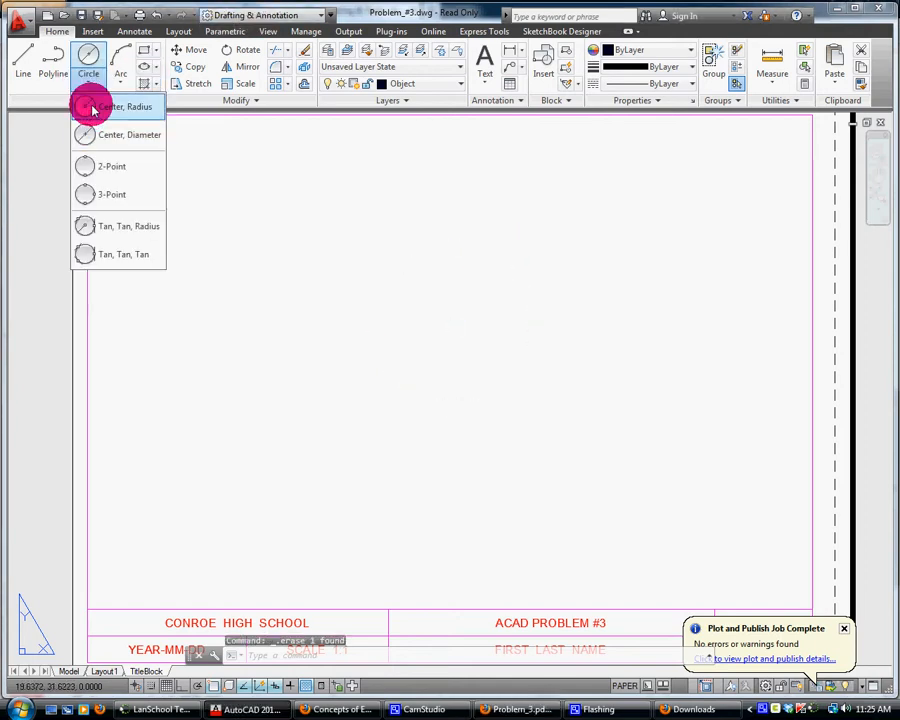
pyautogui.click(92, 106)
pyautogui.write('22')
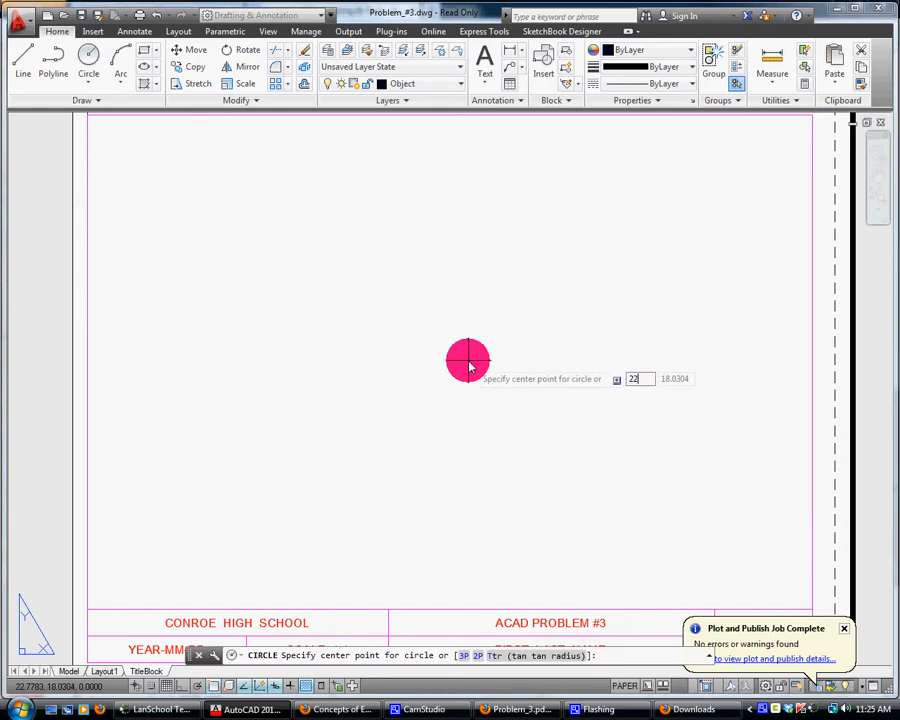
pyautogui.press('Tab')
pyautogui.write('2')
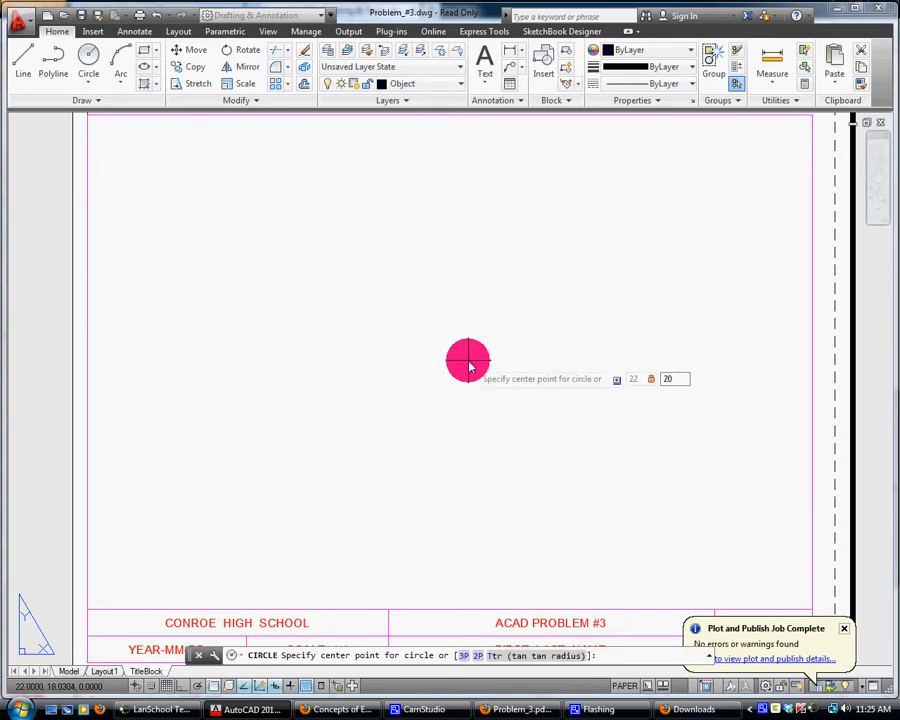
pyautogui.press('Return')
pyautogui.write('9')
pyautogui.press('Return')
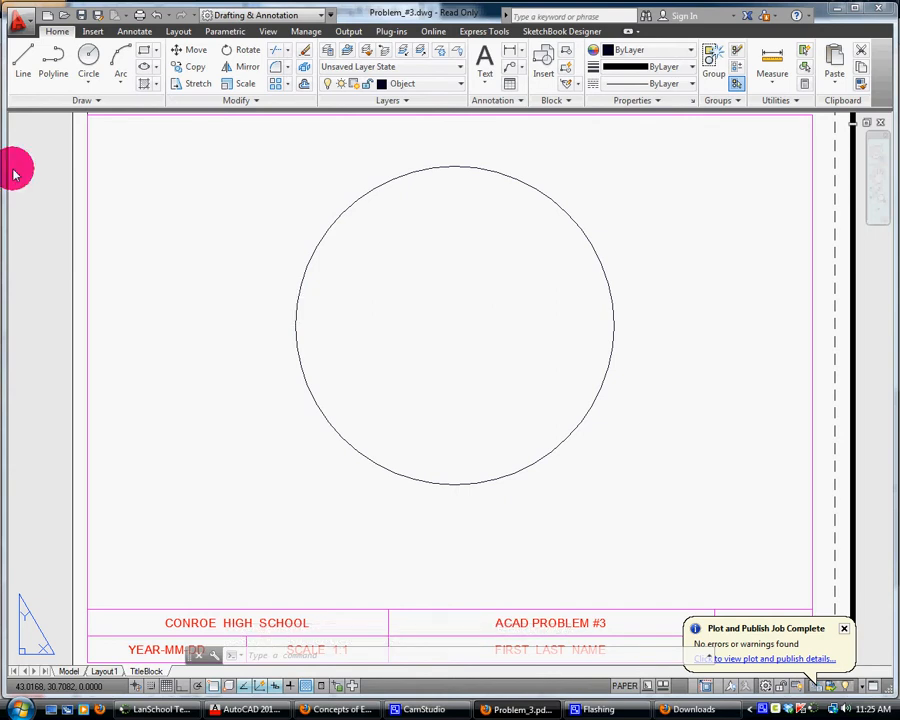
pyautogui.click(120, 67)
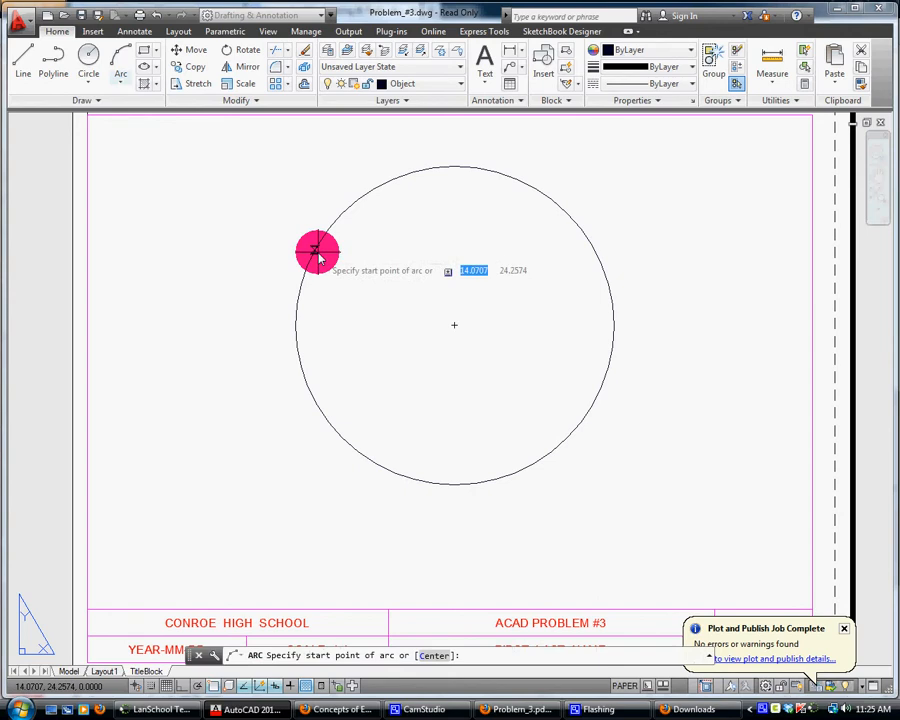
pyautogui.write('17,19')
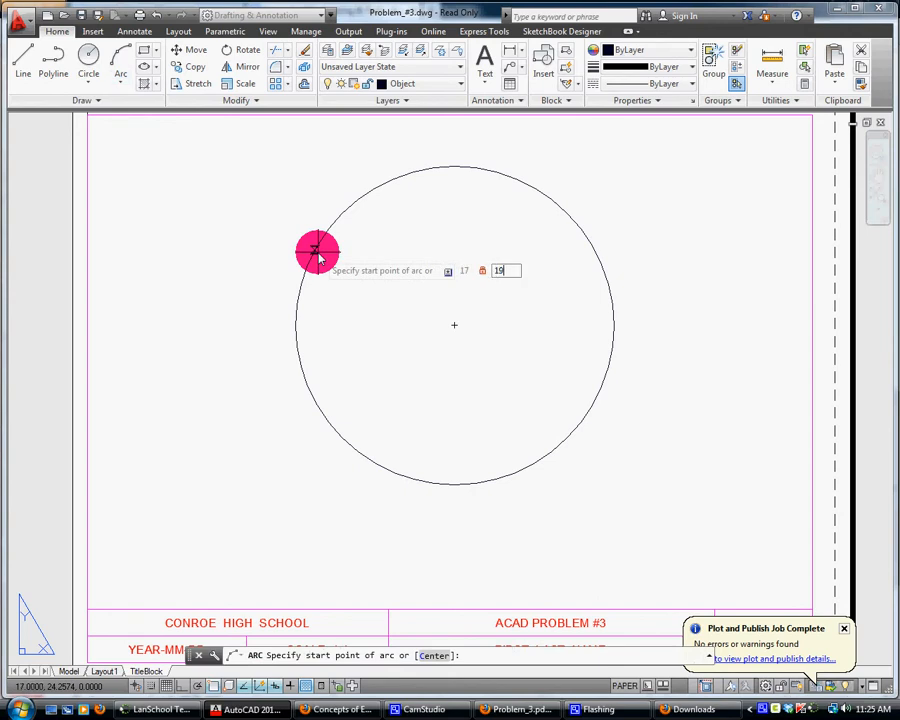
pyautogui.press('Return')
pyautogui.write('19')
pyautogui.press('Return')
pyautogui.write('16')
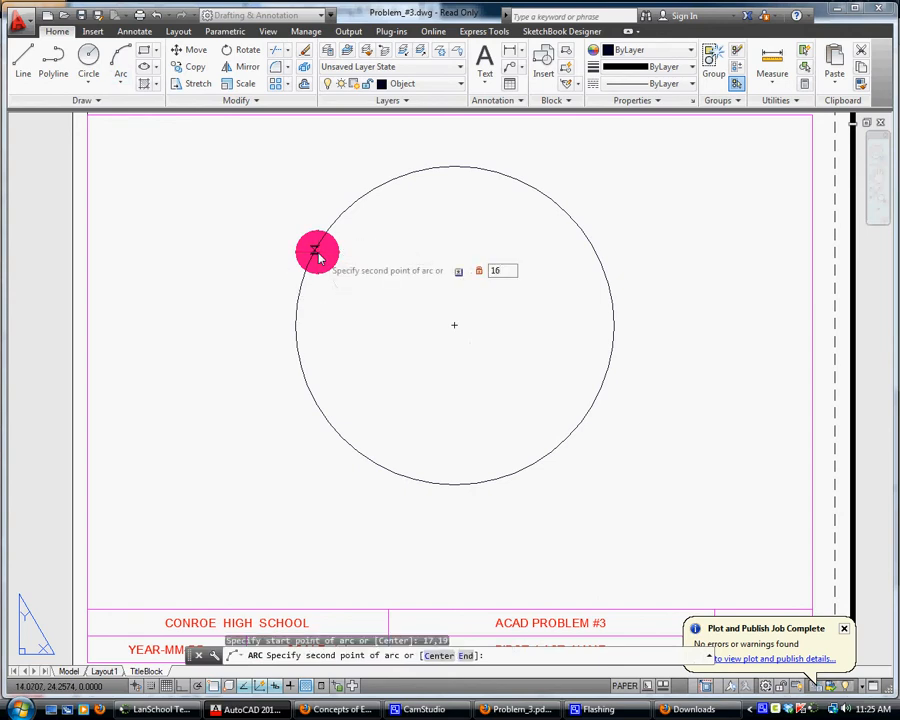
pyautogui.press('Return')
pyautogui.write('@22,15')
pyautogui.press('Return')
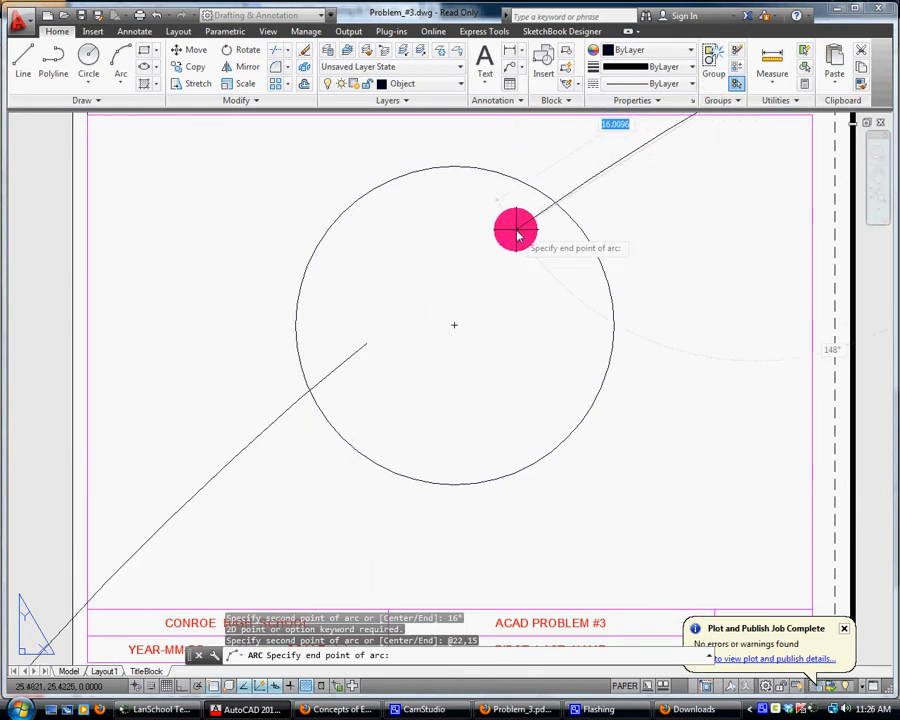
pyautogui.press('Escape')
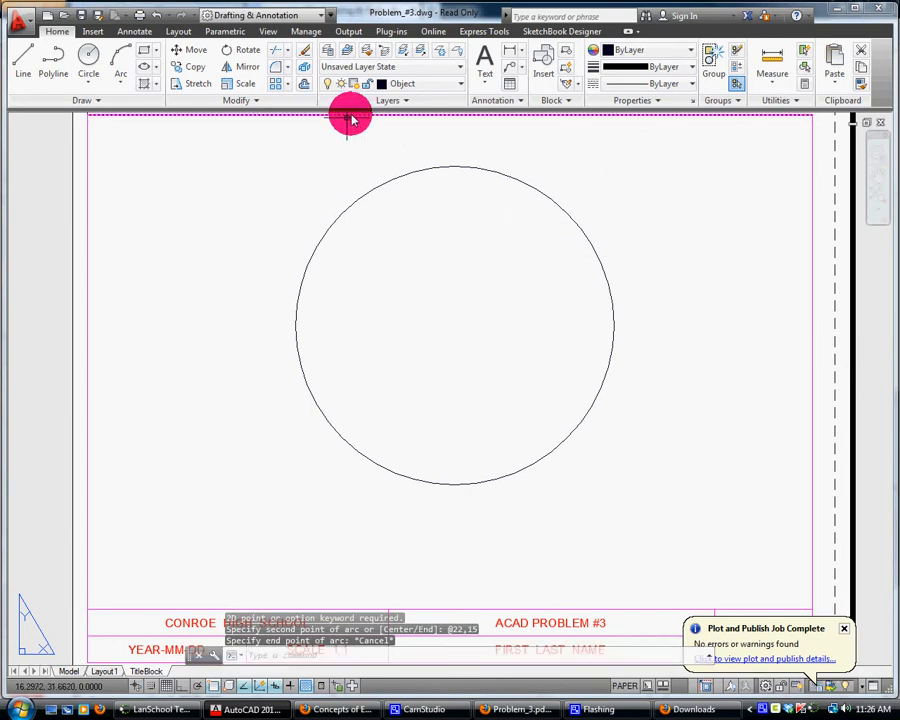
# - Draw a three-point arc inside the circle through 17,19, 19,16 and 22,15
pyautogui.click(114, 58)
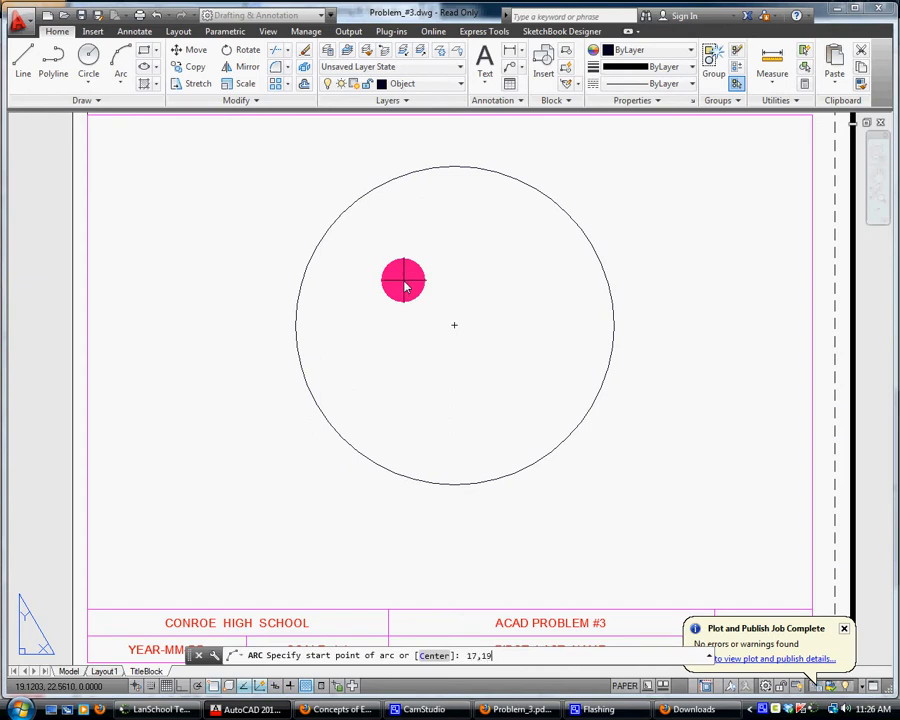
pyautogui.press('Return')
pyautogui.write('19,16')
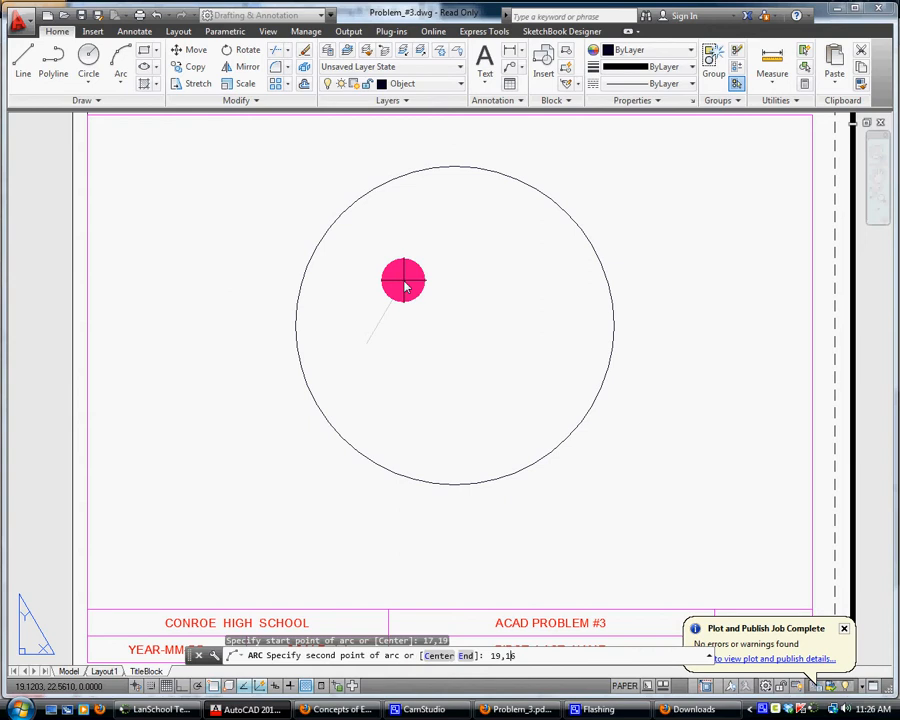
pyautogui.press('Return')
pyautogui.write('22')
pyautogui.press('Return')
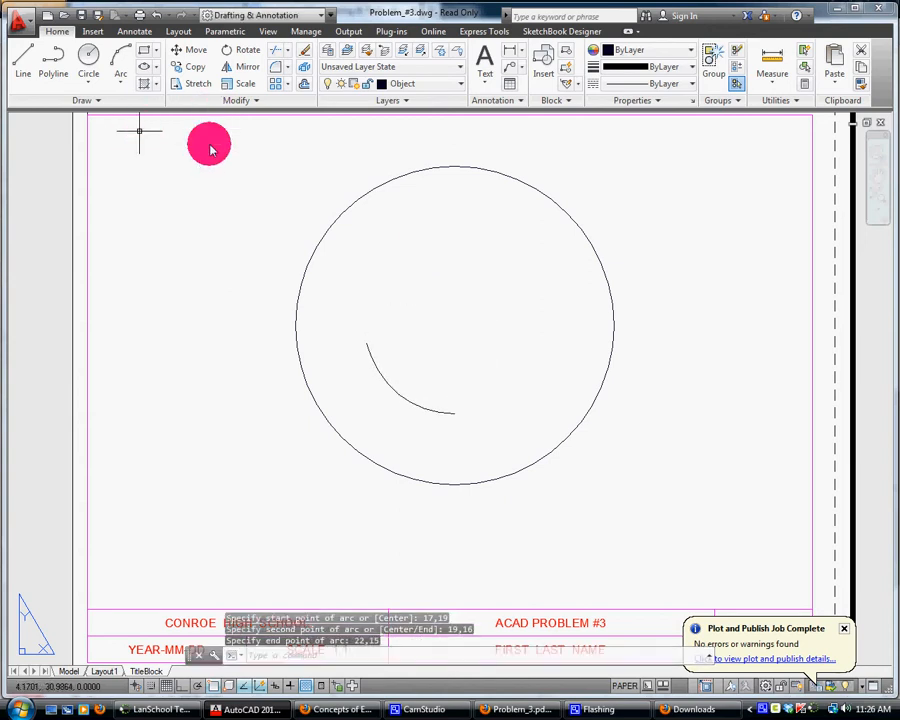
# - Erase the arc inside the circle
pyautogui.write('e')
pyautogui.press('Return')
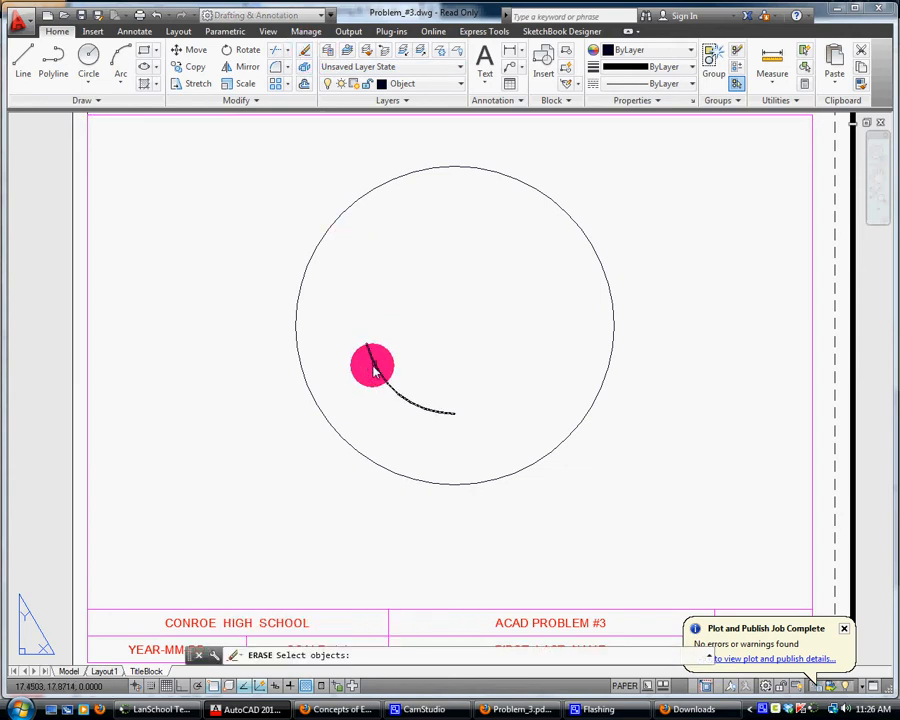
pyautogui.click(374, 368)
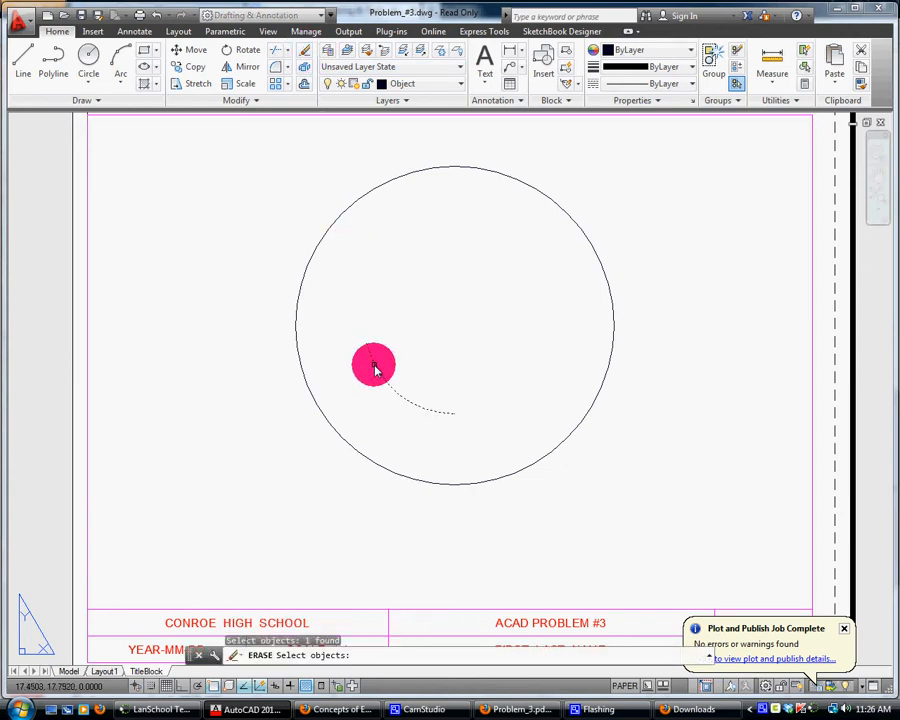
pyautogui.press('Return')
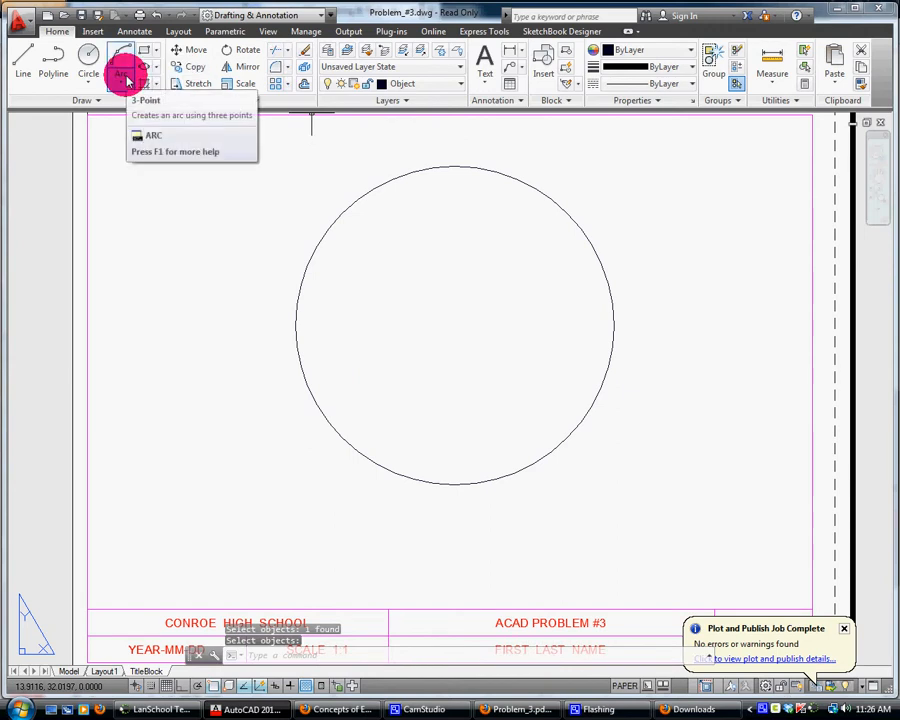
# - Draw a three-point arc inside the circle through 17,19, 19,16 and 22,15
pyautogui.click(126, 66)
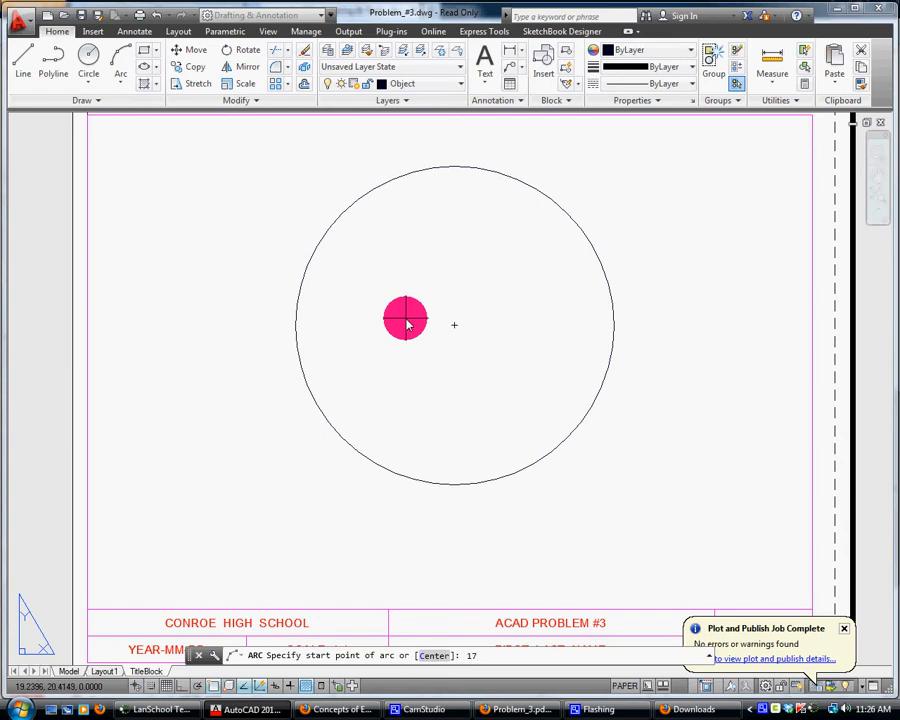
pyautogui.write('17,19')
pyautogui.press('Return')
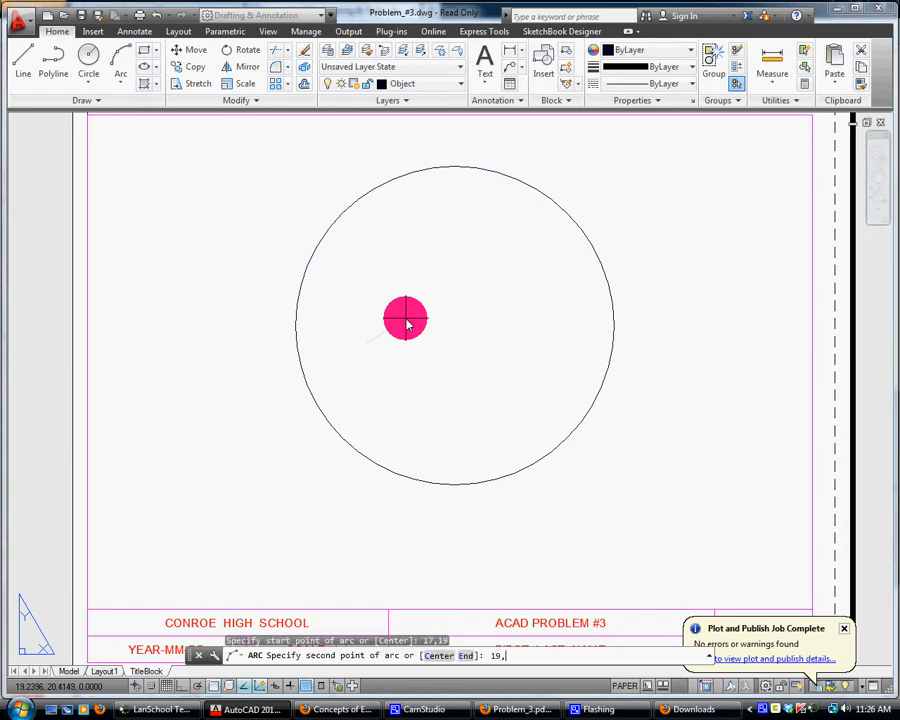
pyautogui.write('19,16')
pyautogui.press('Return')
pyautogui.write('22')
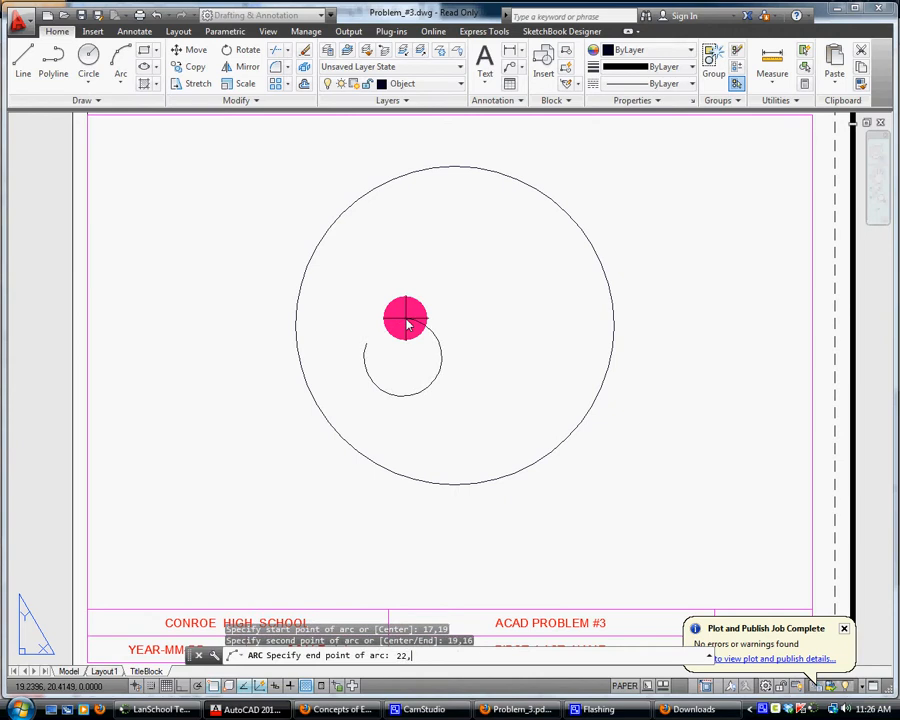
pyautogui.write(',15')
pyautogui.press('Return')
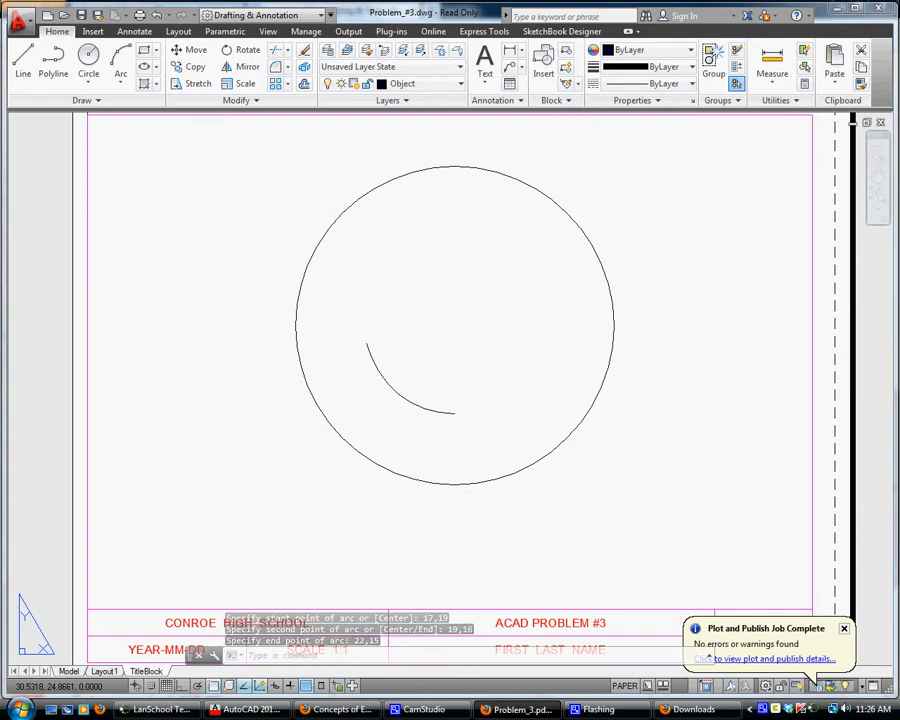
pyautogui.click(84, 48)
pyautogui.click(424, 203)
pyautogui.write('1')
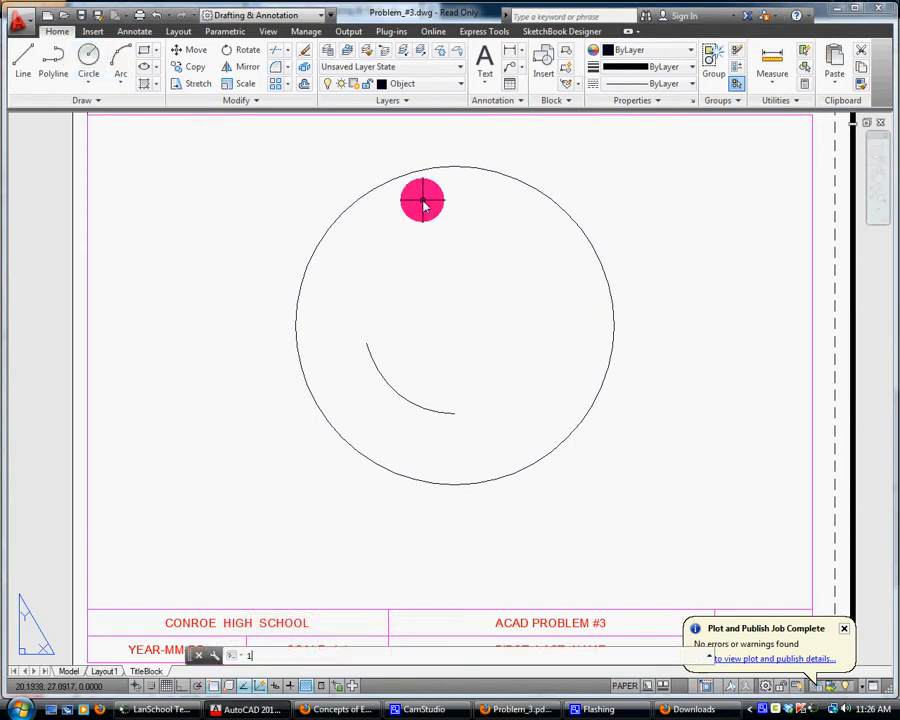
pyautogui.write('7,21')
pyautogui.press('Return')
pyautogui.write('2')
pyautogui.press('Return')
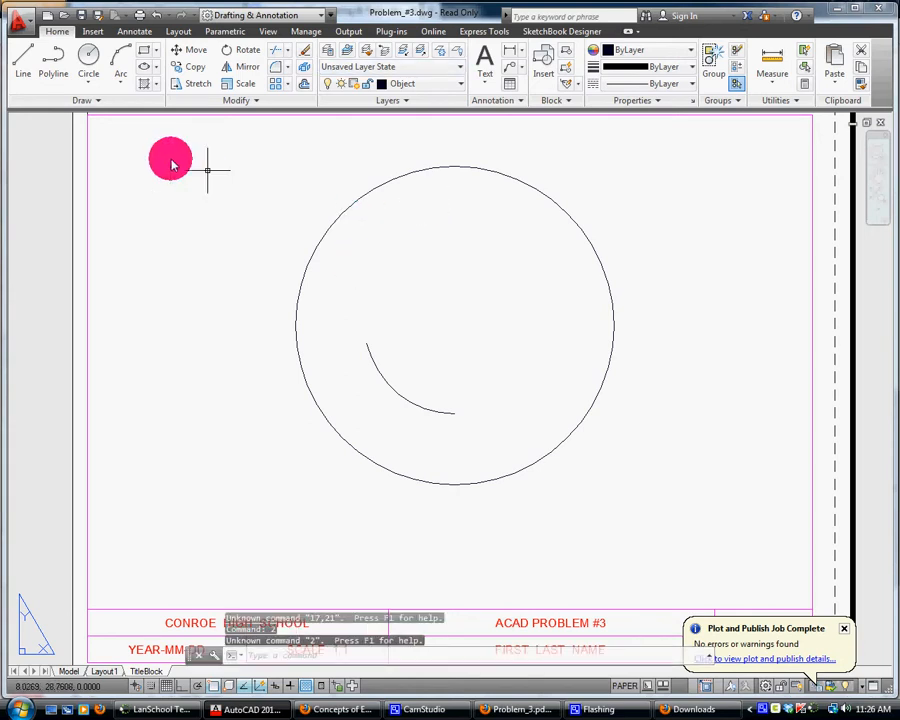
# - Draw a small circle centred at 17,21 with a radius of 2
pyautogui.click(90, 73)
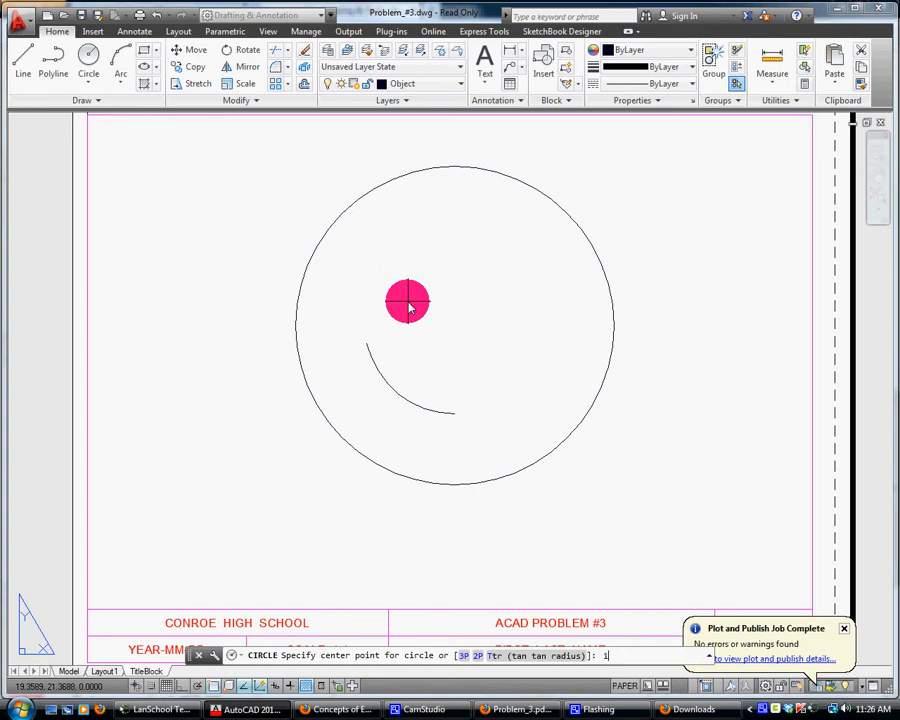
pyautogui.write('17,21')
pyautogui.press('Return')
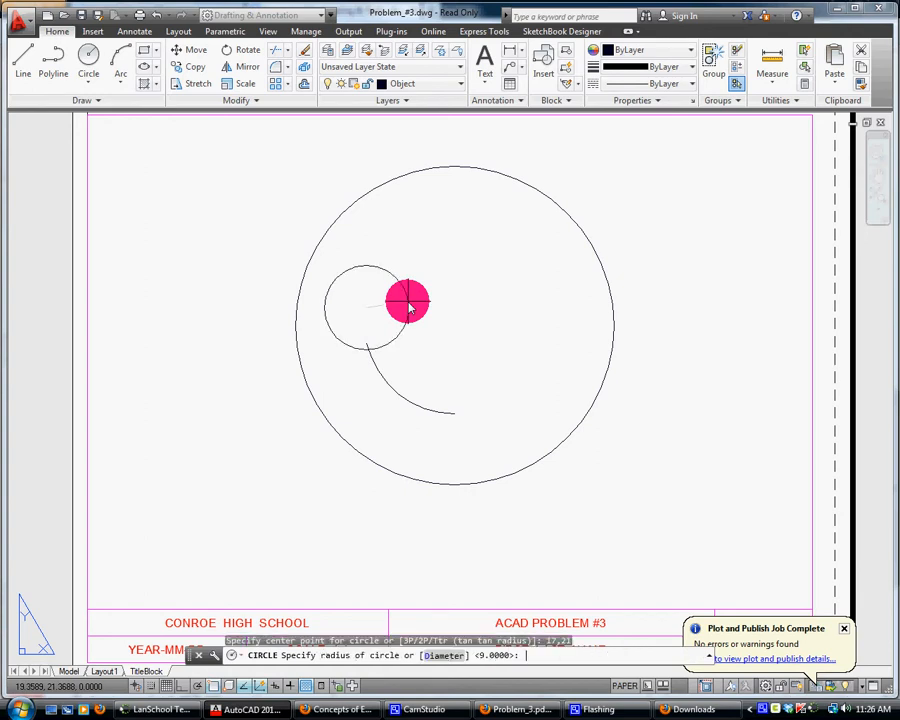
pyautogui.write('2')
pyautogui.press('Return')
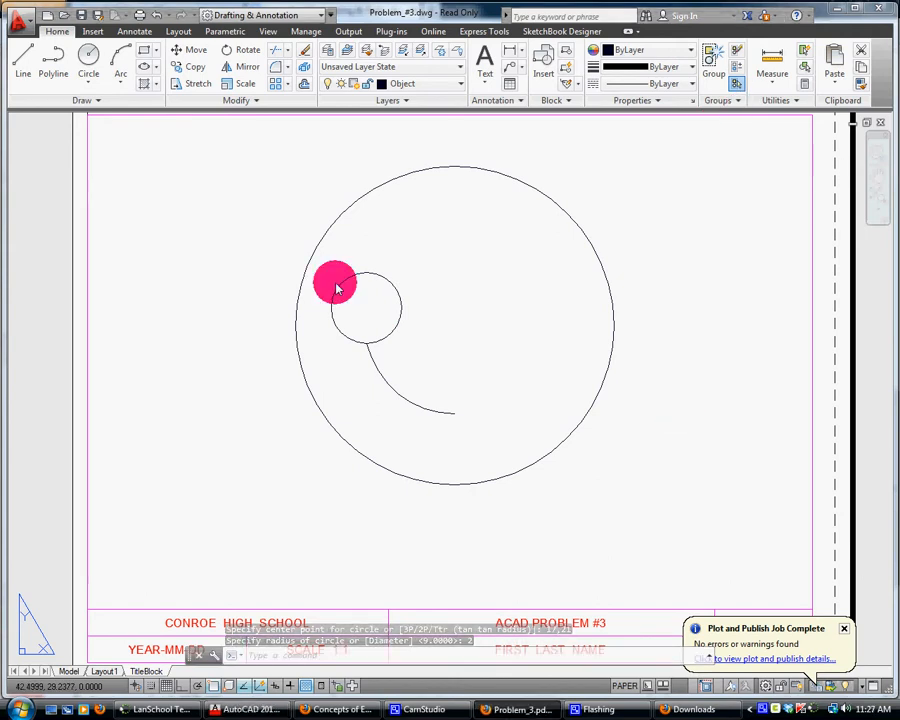
pyautogui.click(36, 78)
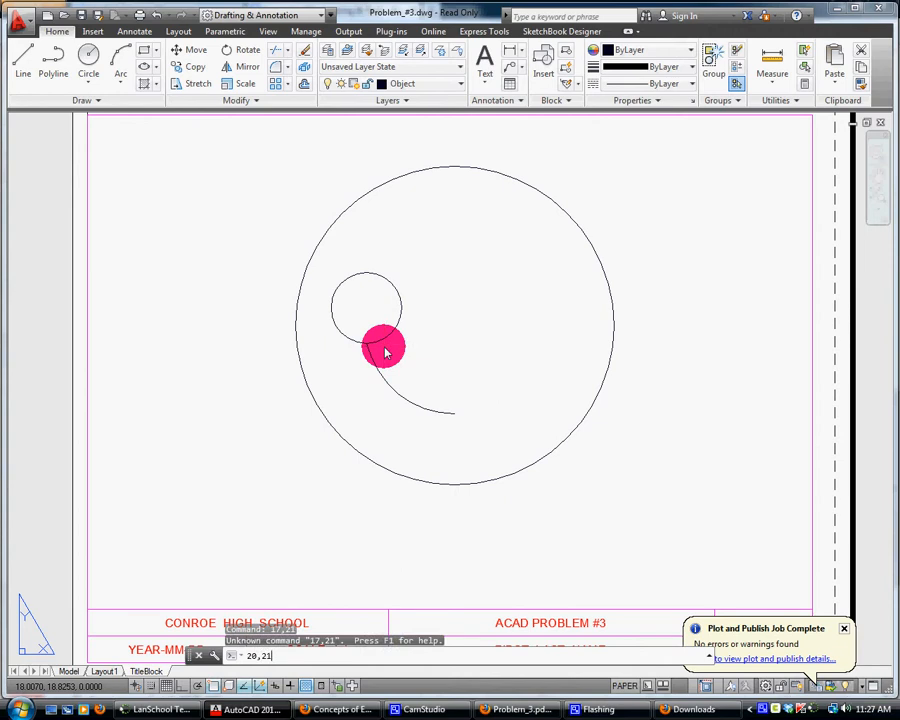
pyautogui.press('Return')
pyautogui.press('Return')
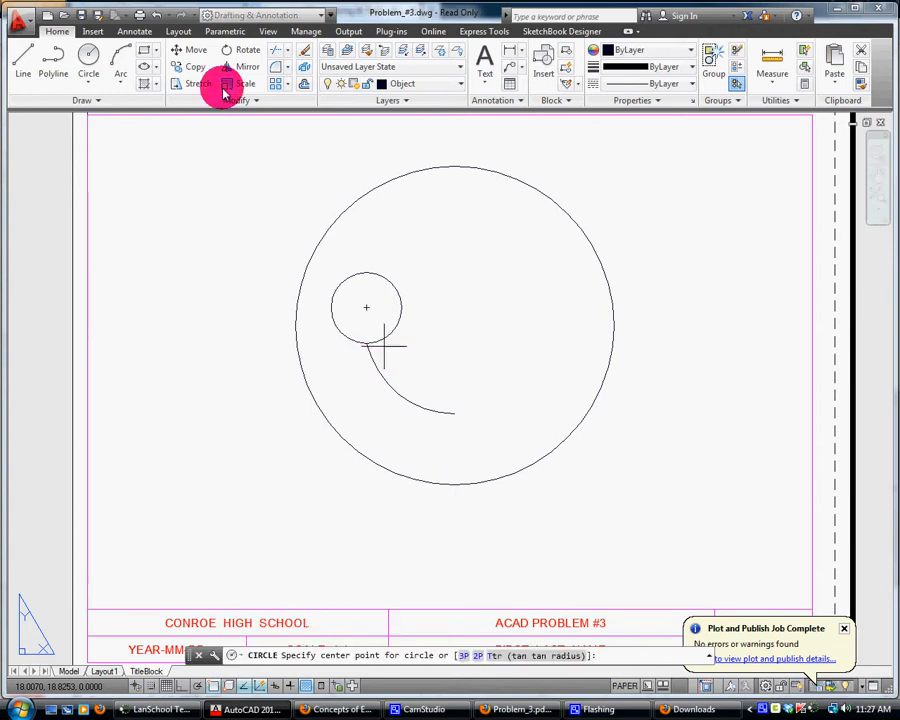
# - Draw a horizontal line through the small circle from 14,21 to 20,21
pyautogui.click(16, 72)
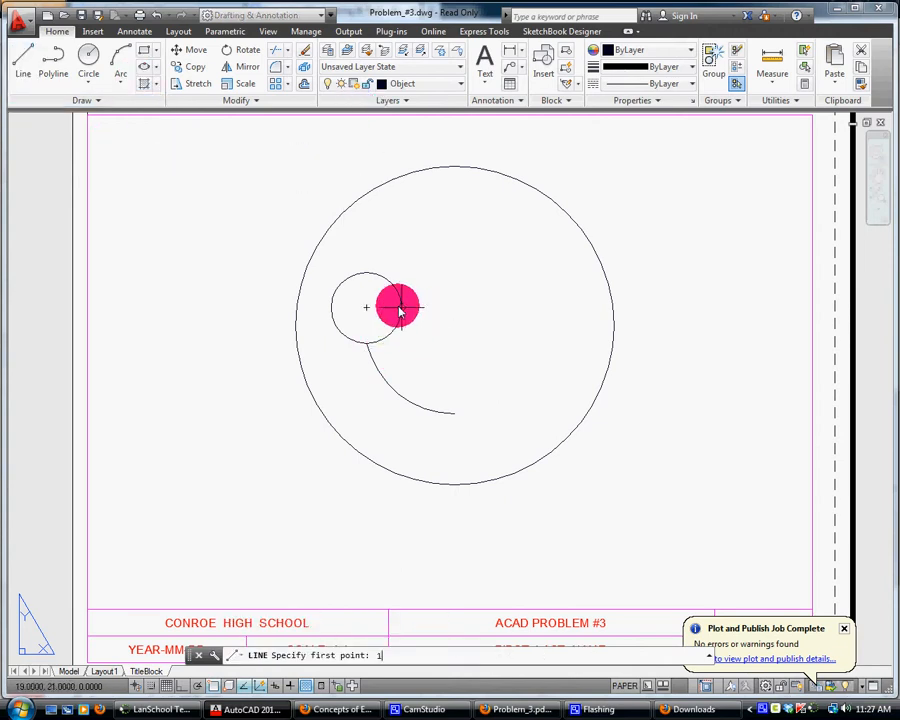
pyautogui.write('14,21')
pyautogui.press('Return')
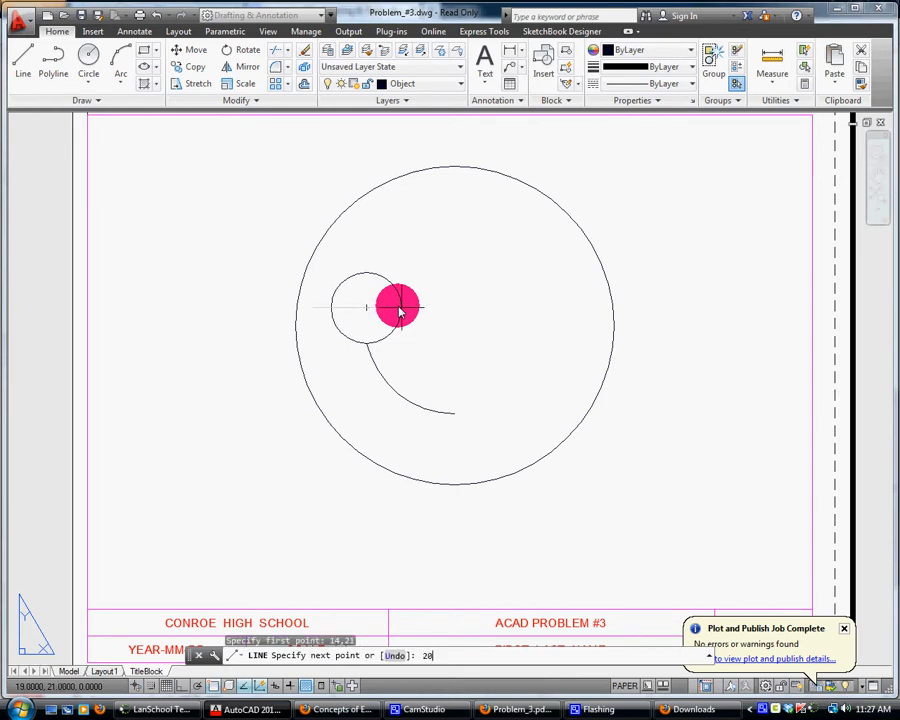
pyautogui.write('20,21')
pyautogui.press('Return')
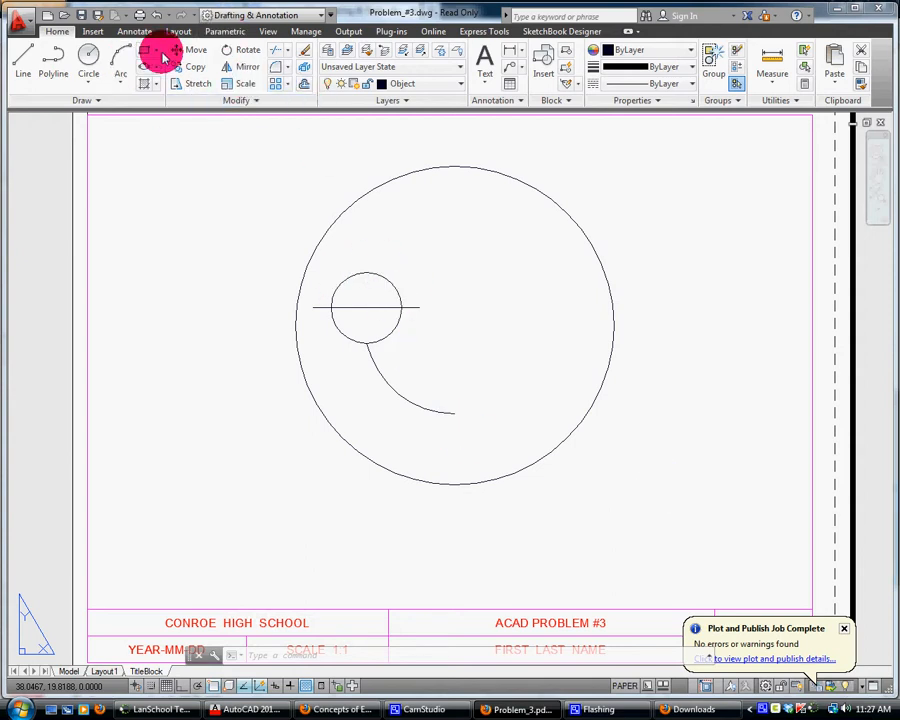
# - Trim away the upper half of the small circle at the horizontal line, and undo the trim
pyautogui.click(286, 53)
pyautogui.click(286, 72)
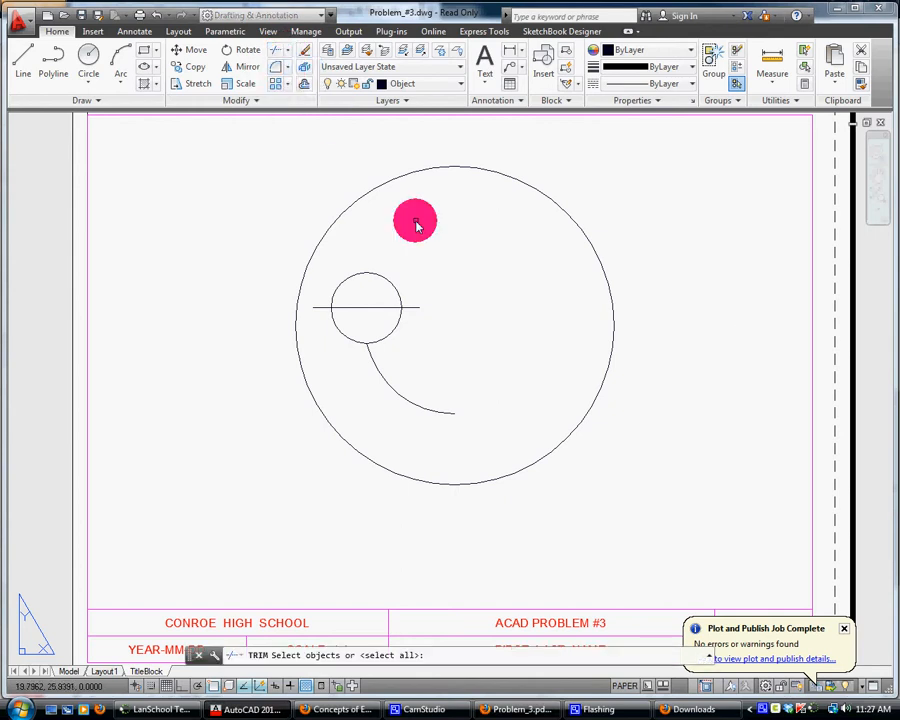
pyautogui.press('Return')
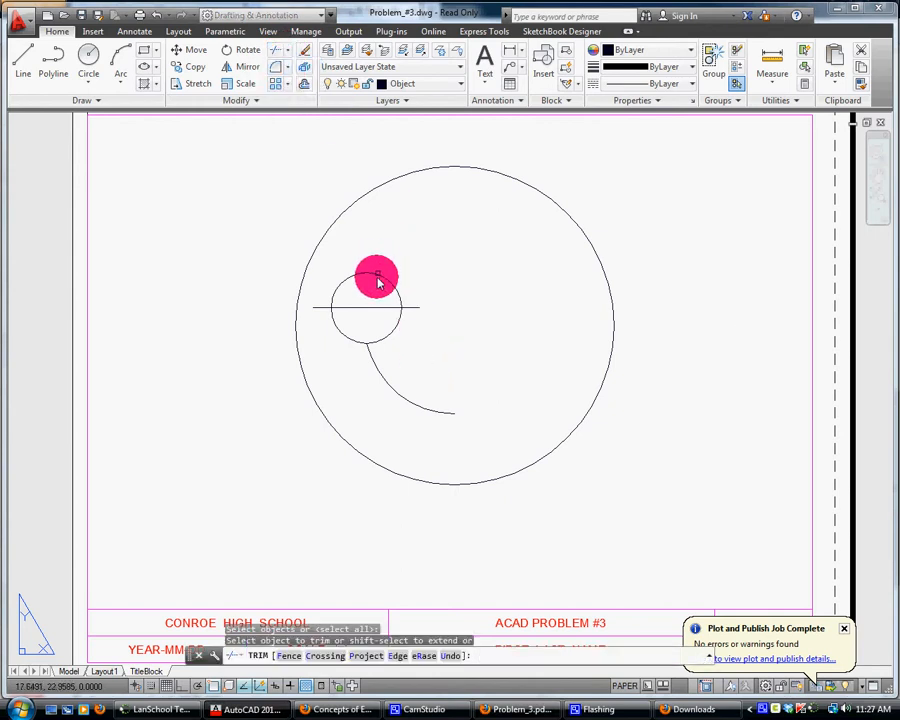
pyautogui.click(377, 283)
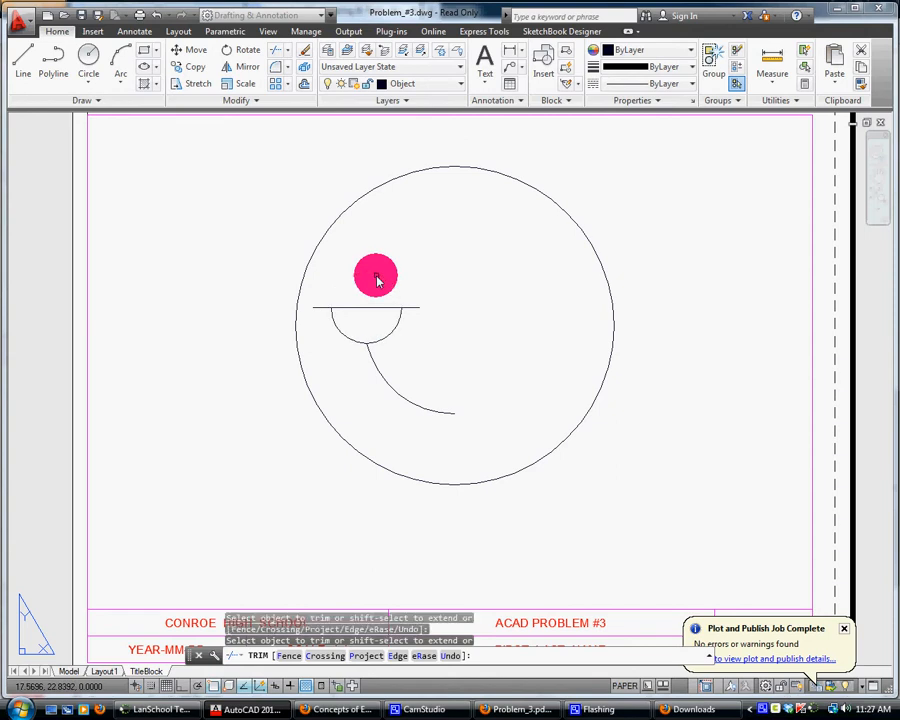
pyautogui.press('Return')
pyautogui.click(140, 15)
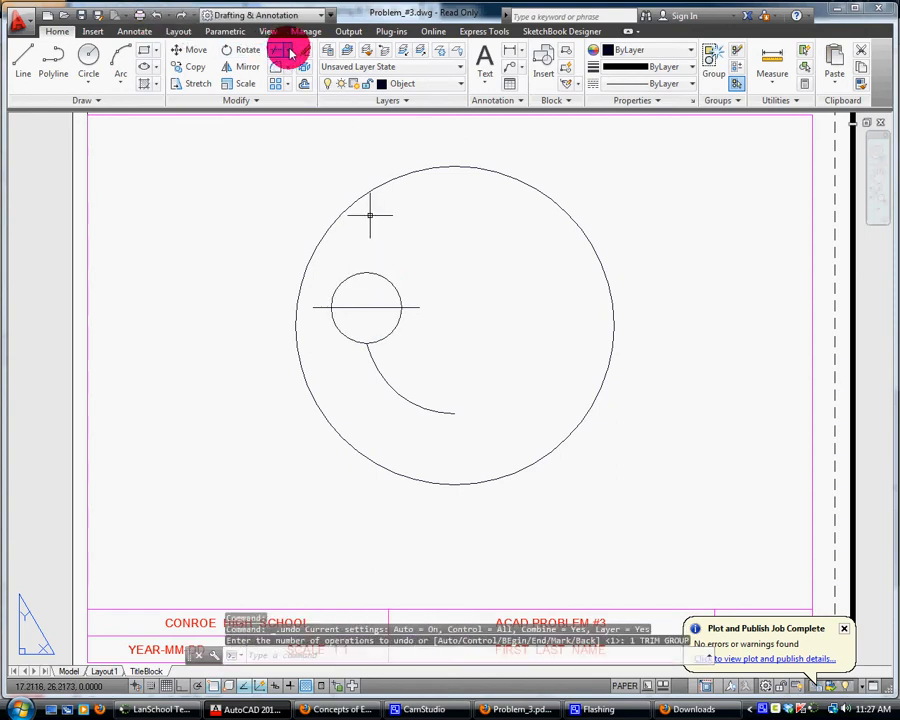
# - Trim away the part of the small circle above the horizontal line, using all objects as cutting edges
pyautogui.click(288, 50)
pyautogui.moveTo(280, 107); pyautogui.dragTo(297, 76)
pyautogui.press('Return')
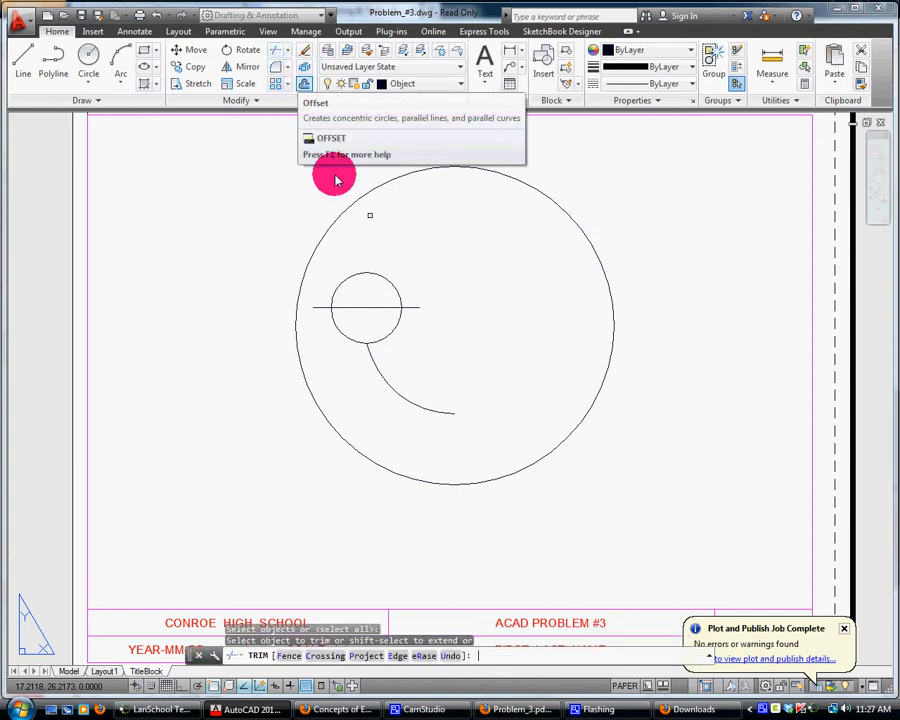
pyautogui.click(367, 271)
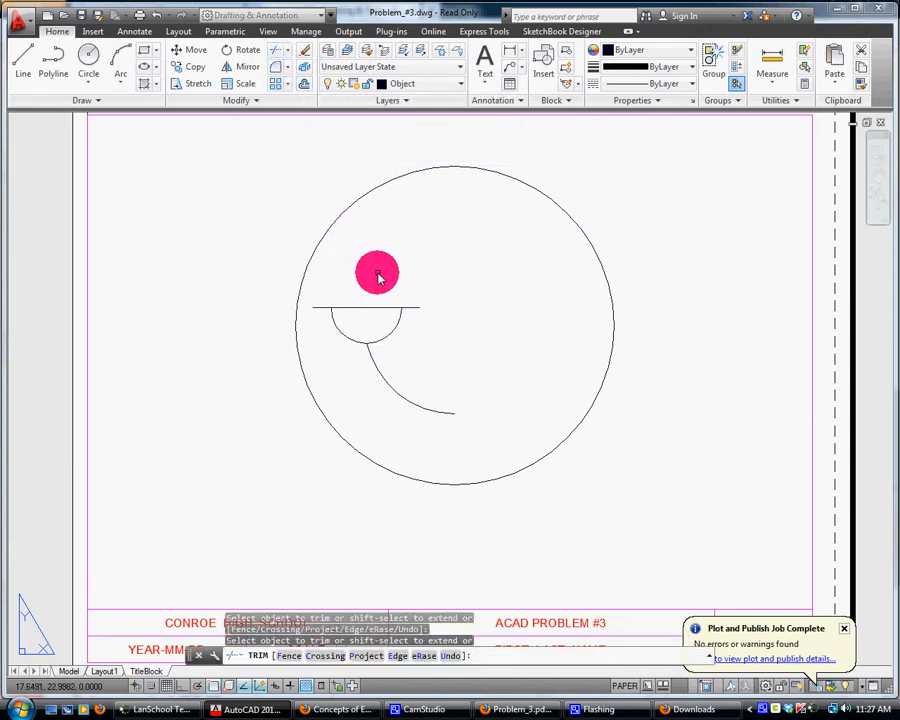
pyautogui.press('Return')
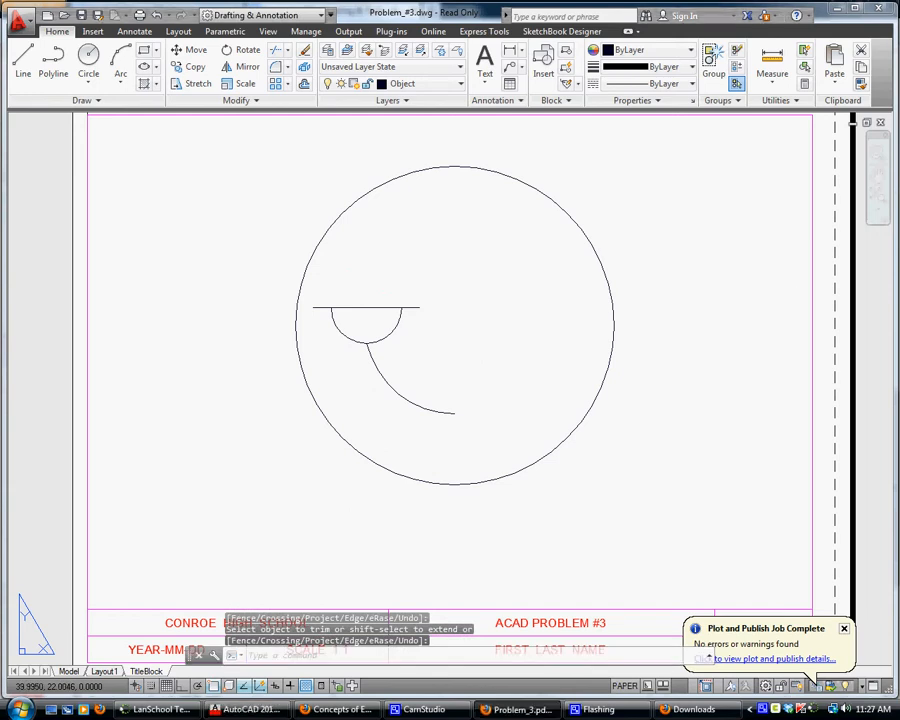
pyautogui.click(287, 58)
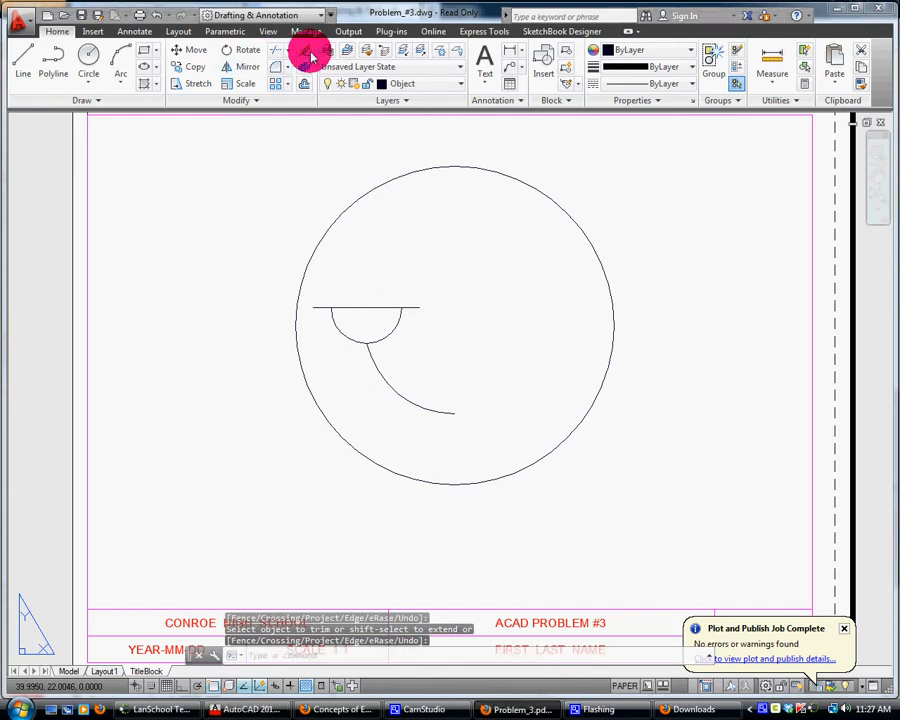
pyautogui.click(360, 309)
pyautogui.click(361, 311)
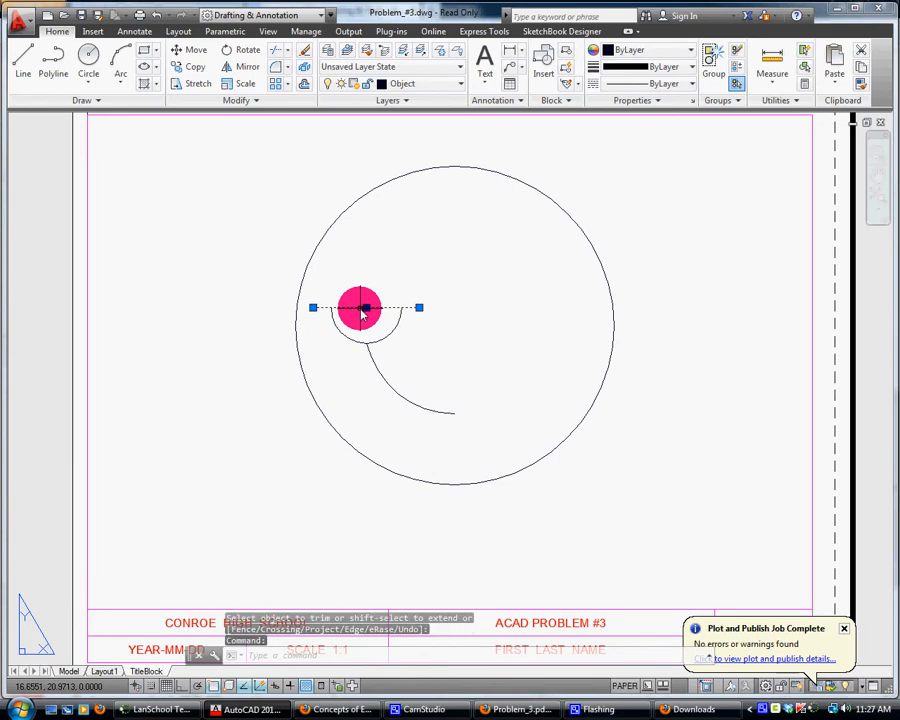
pyautogui.press('Return')
pyautogui.press('Return')
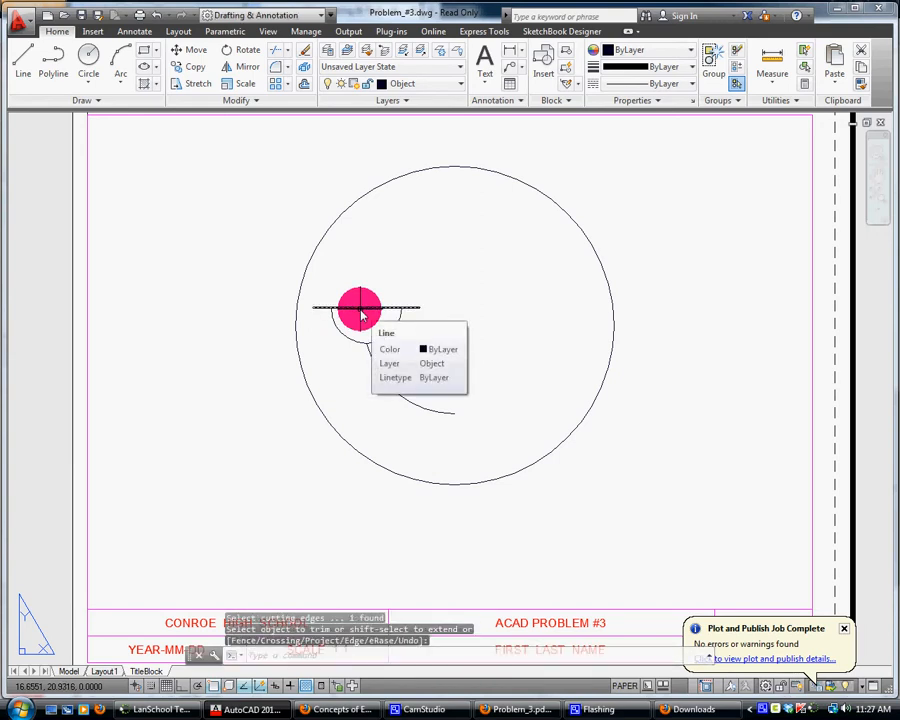
pyautogui.press('Return')
pyautogui.press('Escape')
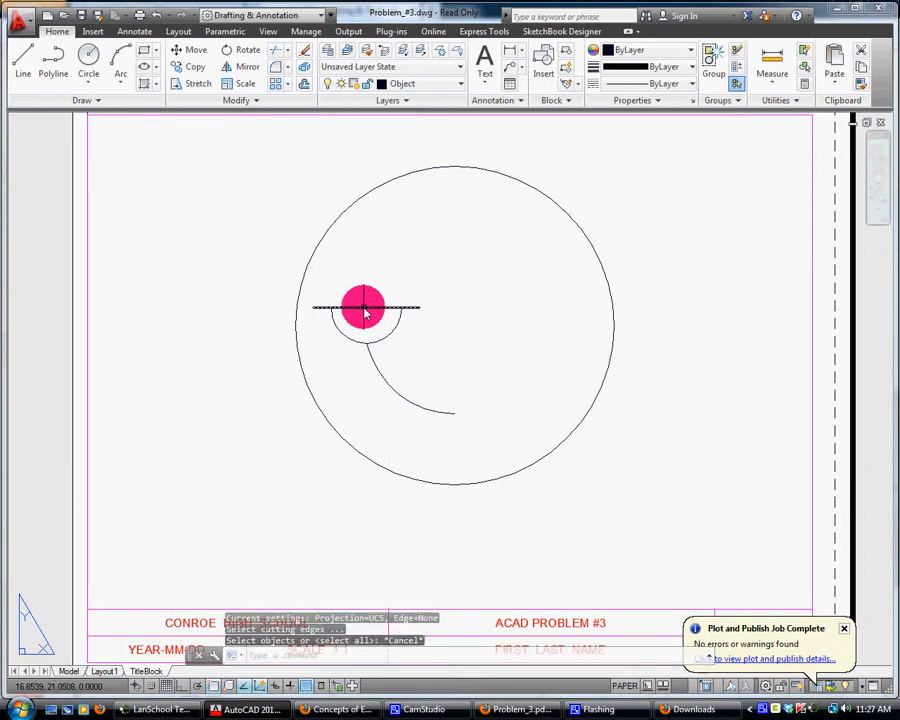
pyautogui.press('Escape')
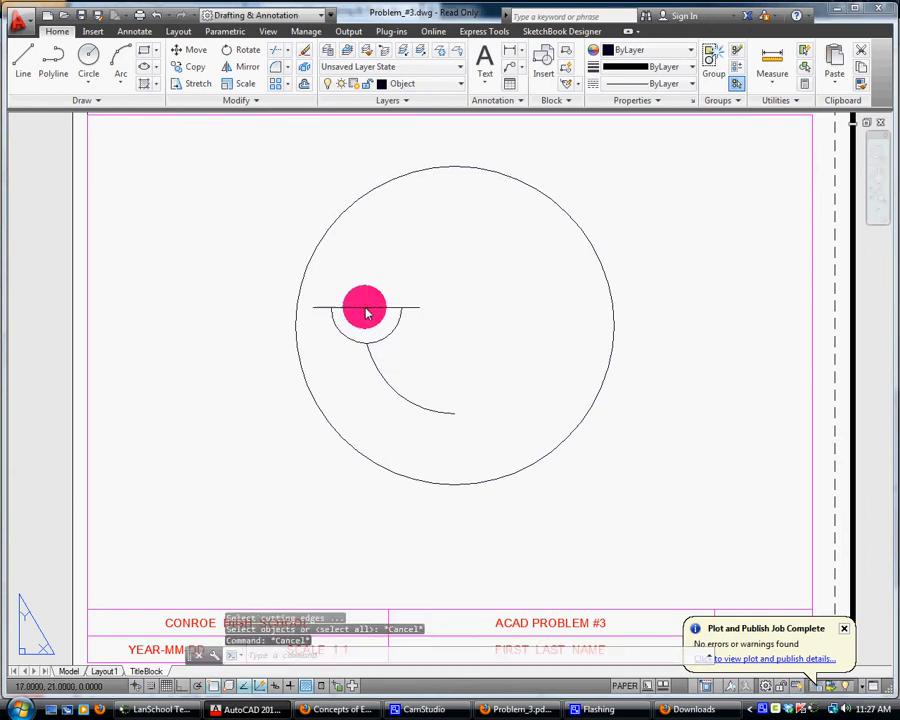
# - Erase the horizontal line across the open side of the half circle
pyautogui.click(372, 307)
pyautogui.press('Delete')
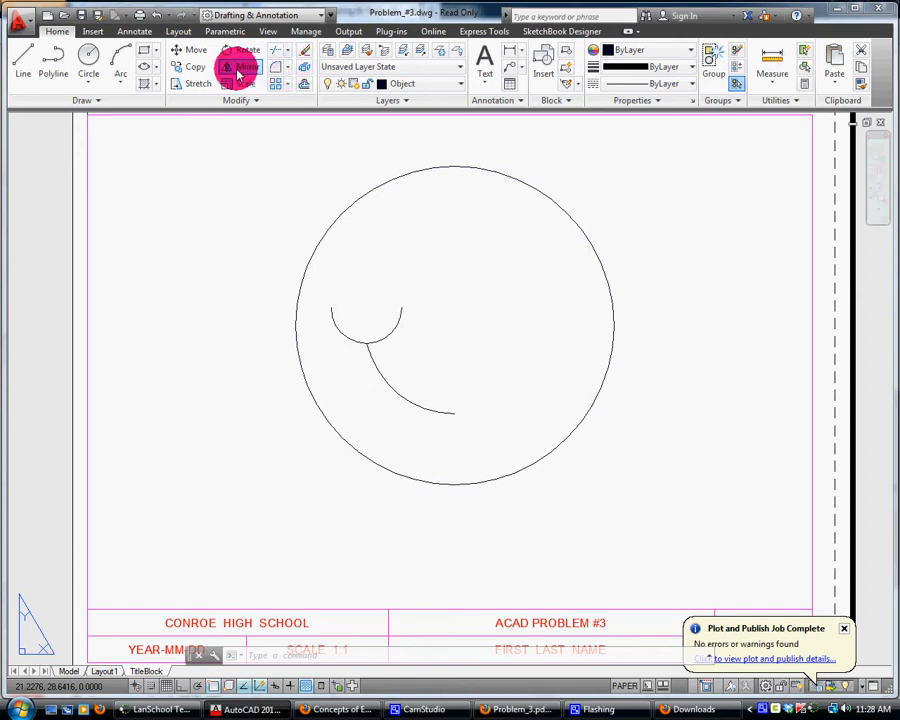
# - Erase the half circle and the arc below it together, and undo the erasure
pyautogui.click(323, 272)
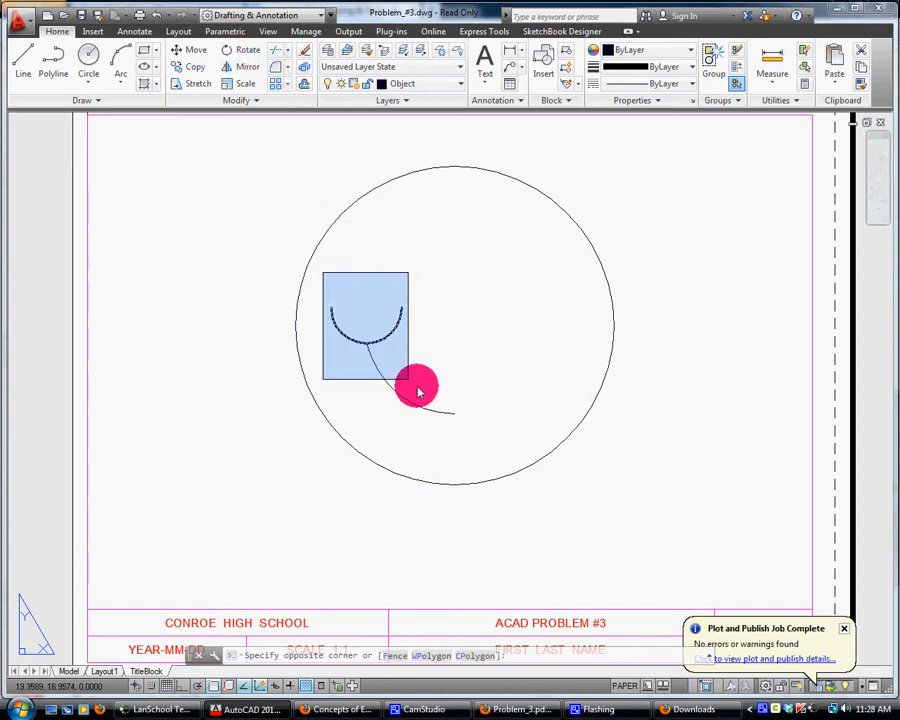
pyautogui.click(482, 422)
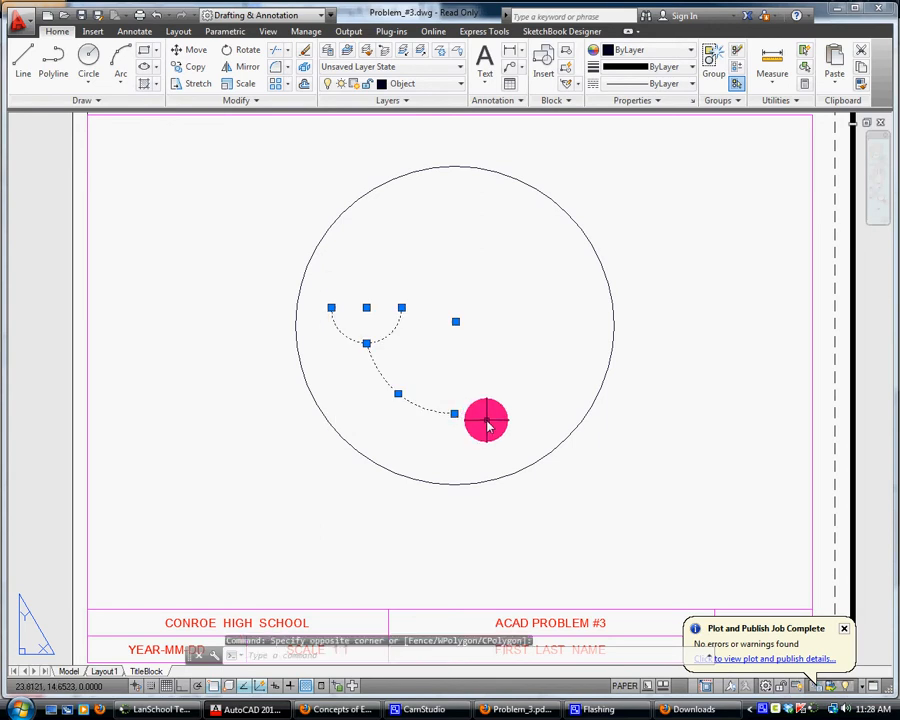
pyautogui.press('Delete')
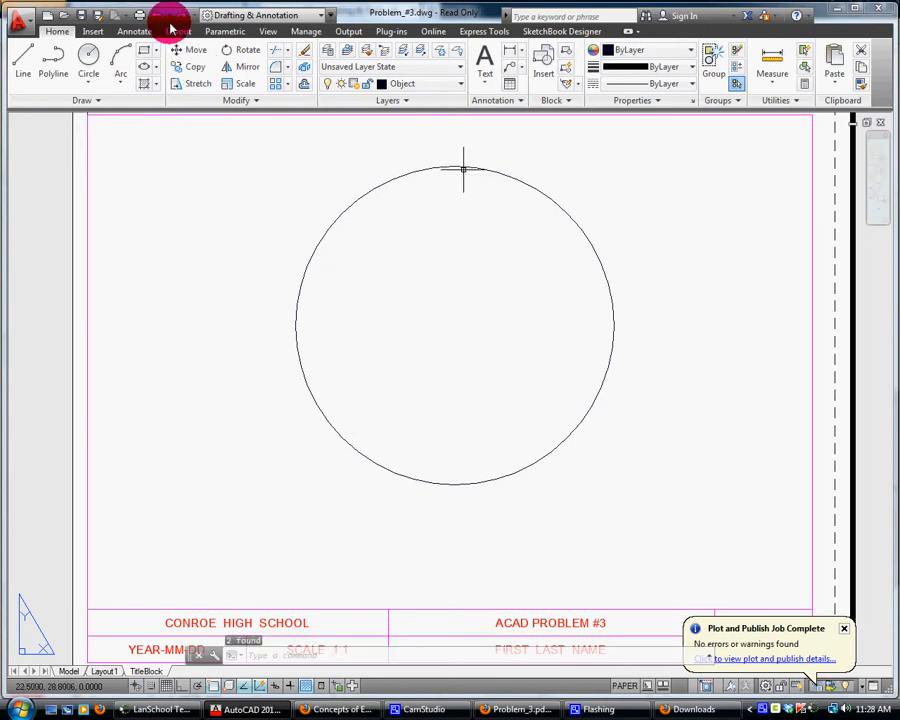
pyautogui.click(155, 13)
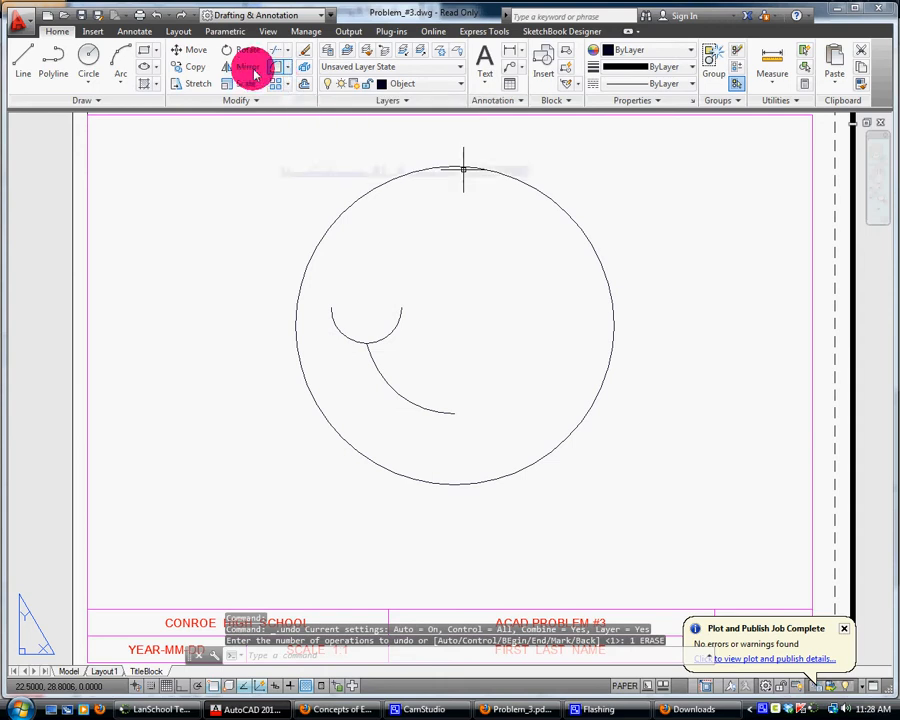
# - Mirror the half circle and the arc below it about the vertical line through the arc's lower endpoint, keeping the source objects
pyautogui.click(240, 66)
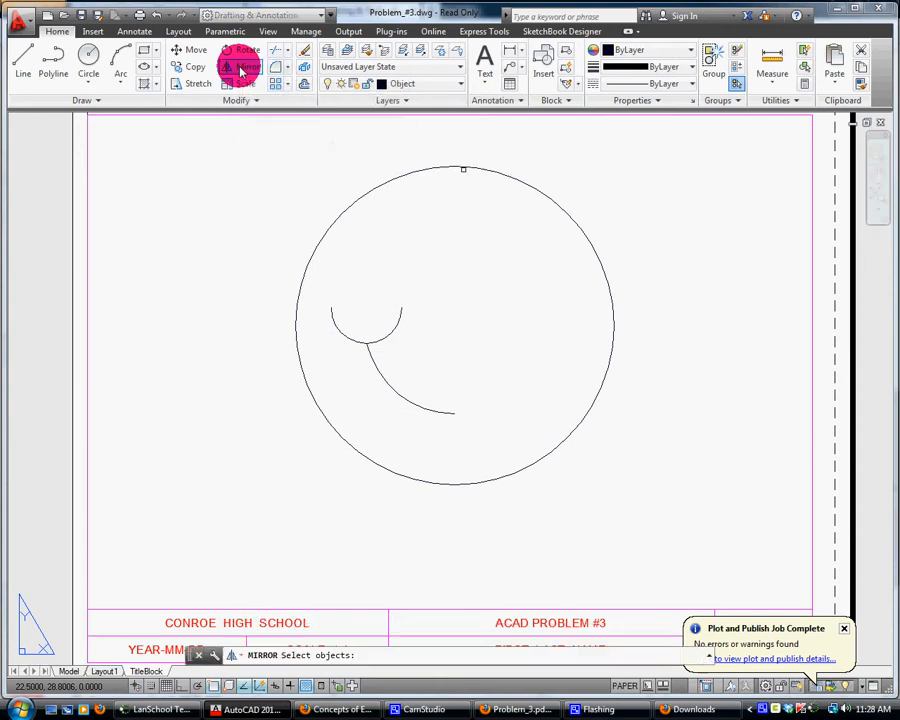
pyautogui.click(318, 279)
pyautogui.click(483, 428)
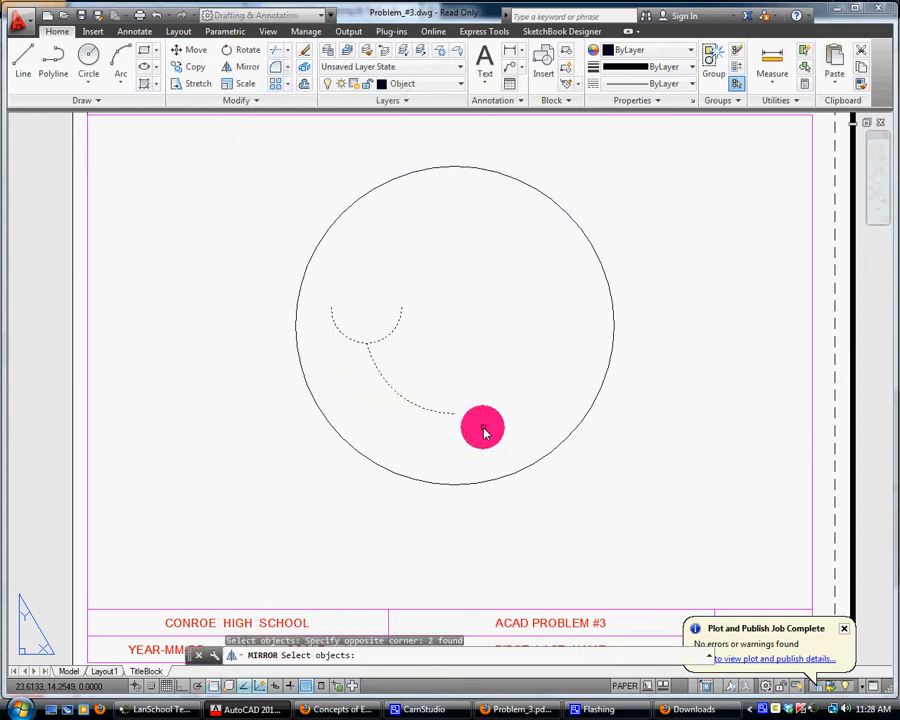
pyautogui.press('Return')
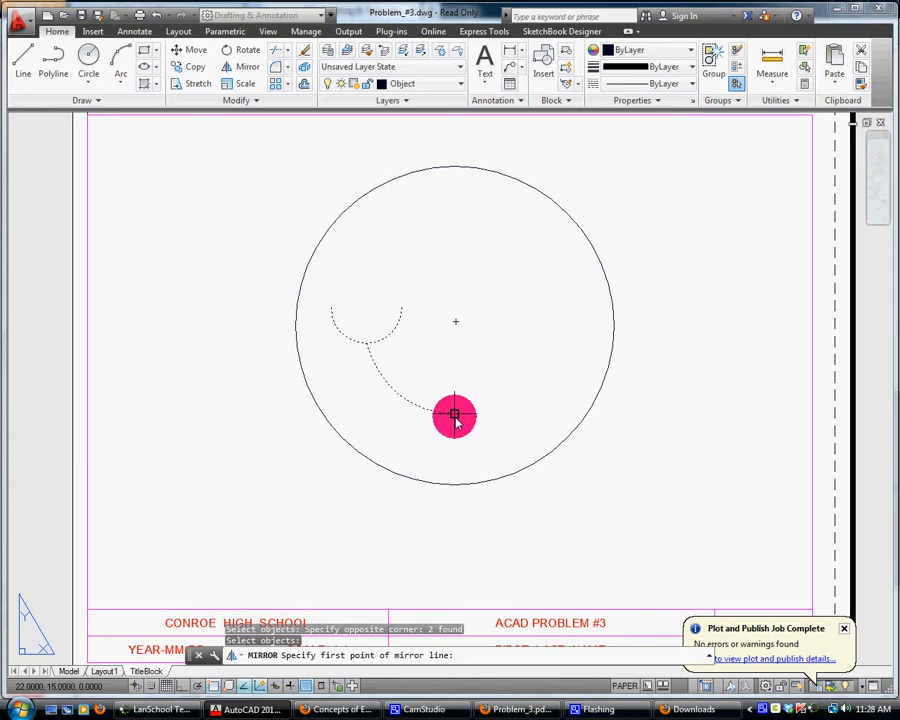
pyautogui.click(454, 414)
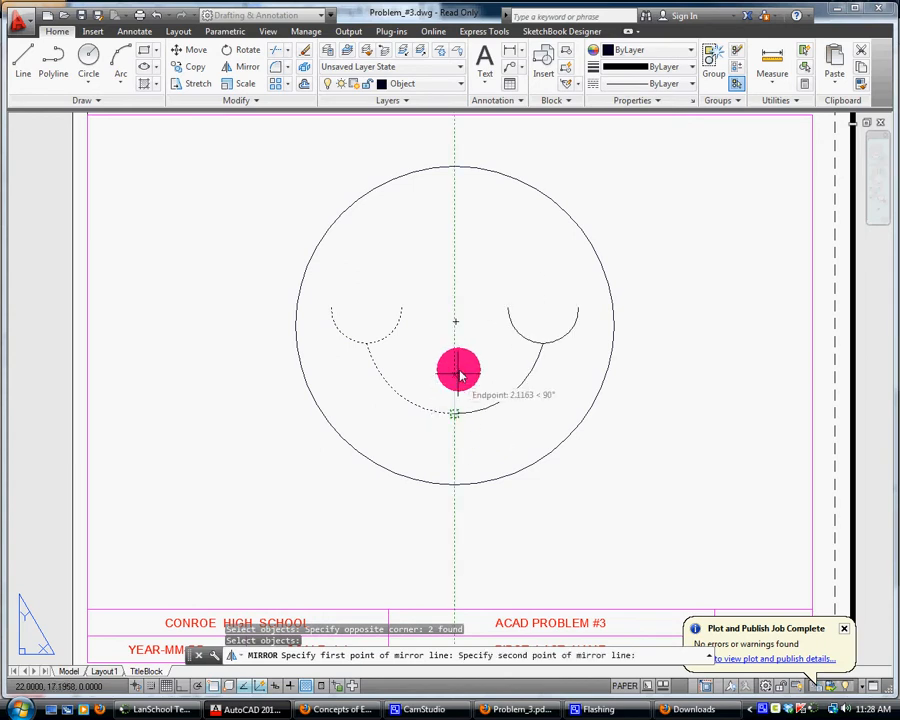
pyautogui.click(459, 323)
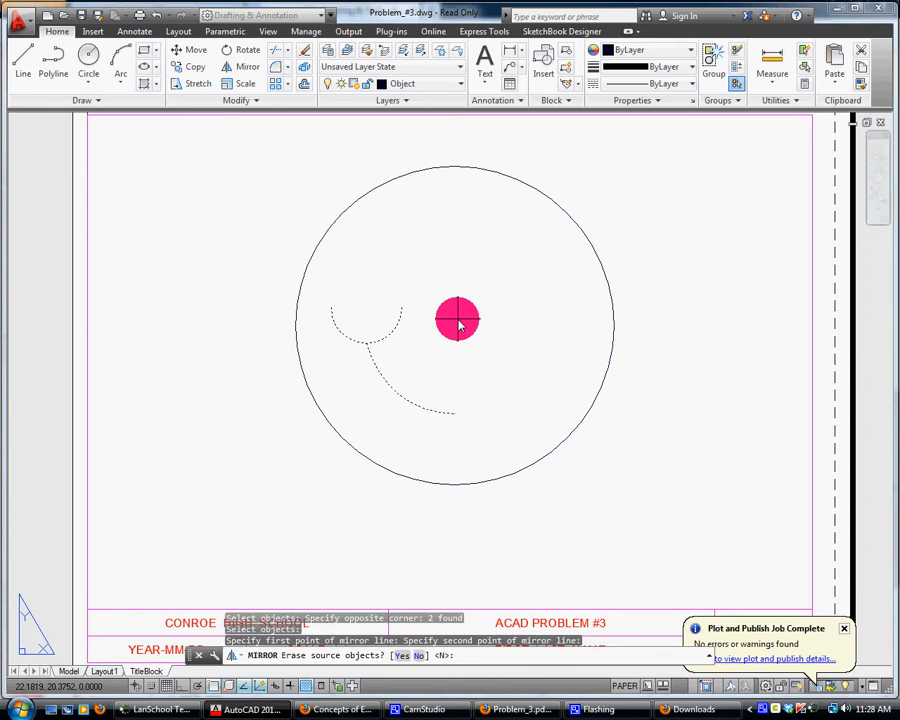
pyautogui.press('Return')
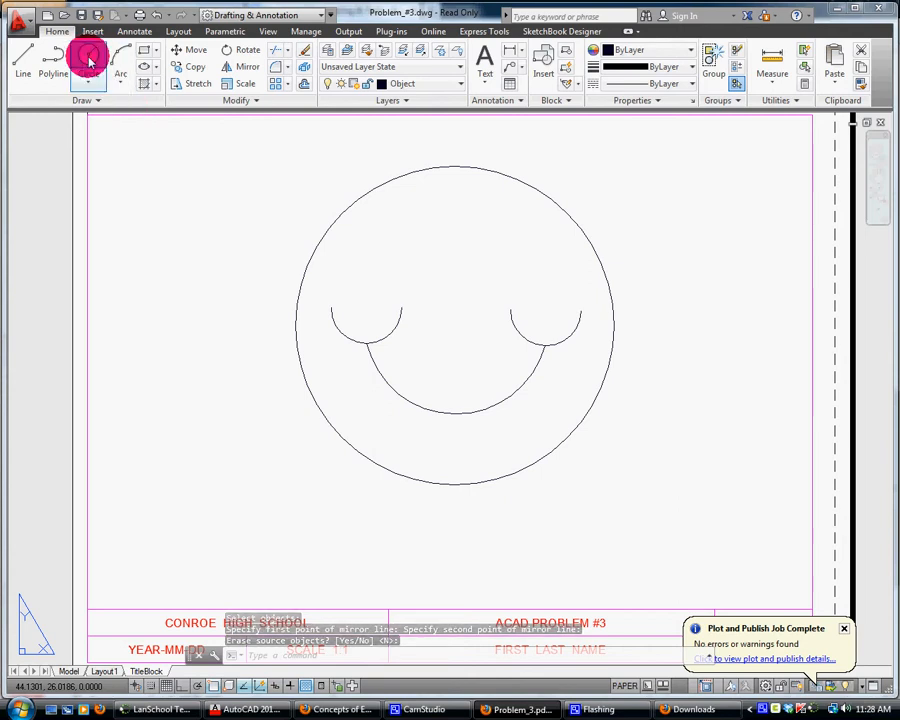
pyautogui.write('20,24')
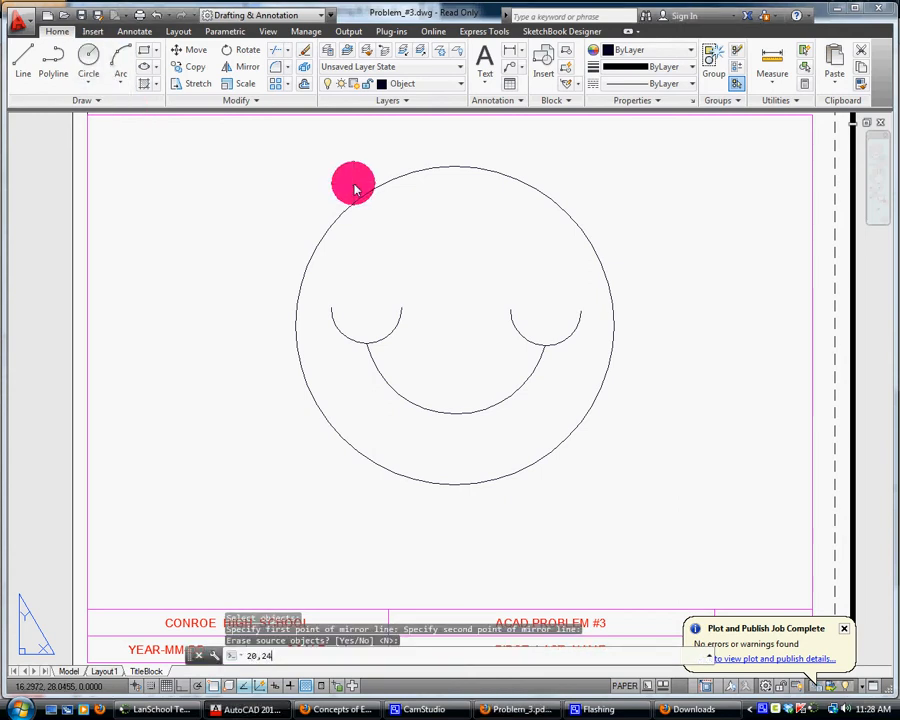
pyautogui.press('Return')
pyautogui.write('1')
pyautogui.press('Return')
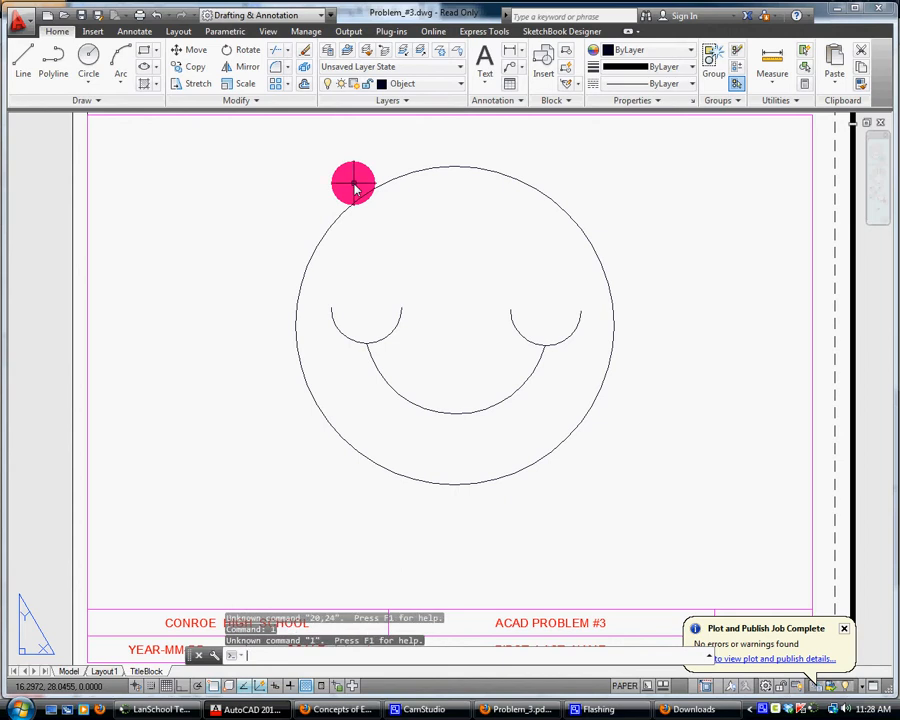
# - Draw a circle of radius 1 centred at 20,21, and erase it
pyautogui.click(88, 55)
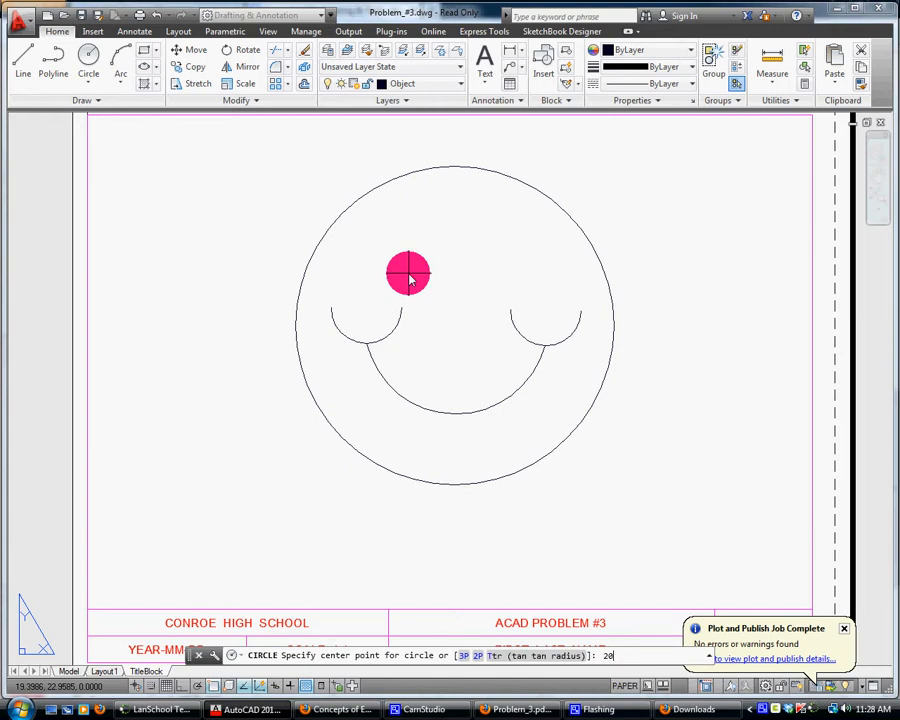
pyautogui.write('20,21')
pyautogui.press('Return')
pyautogui.write('1')
pyautogui.press('Return')
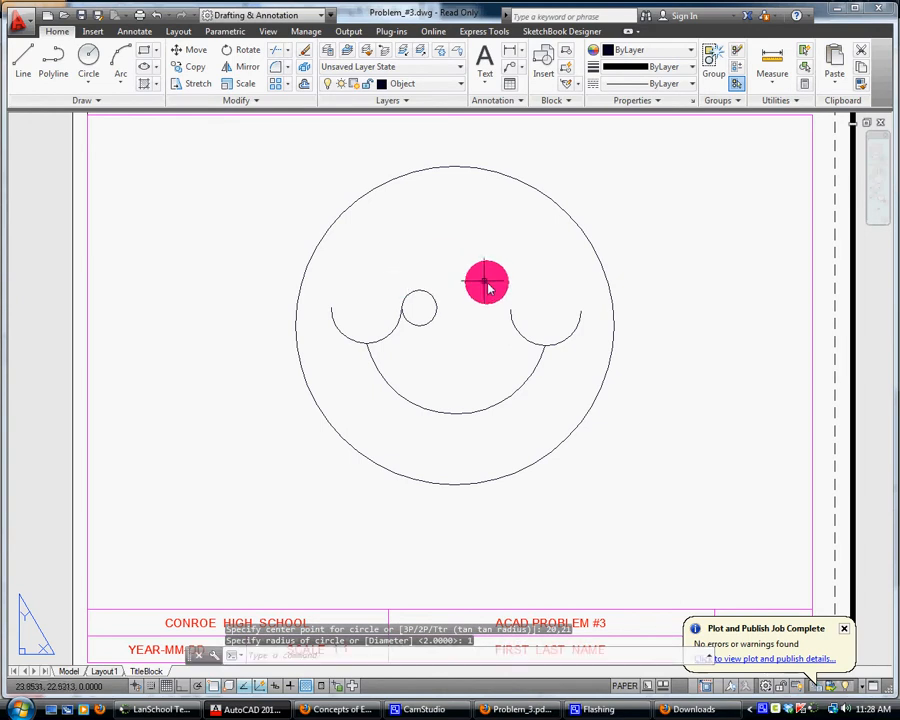
pyautogui.click(424, 300)
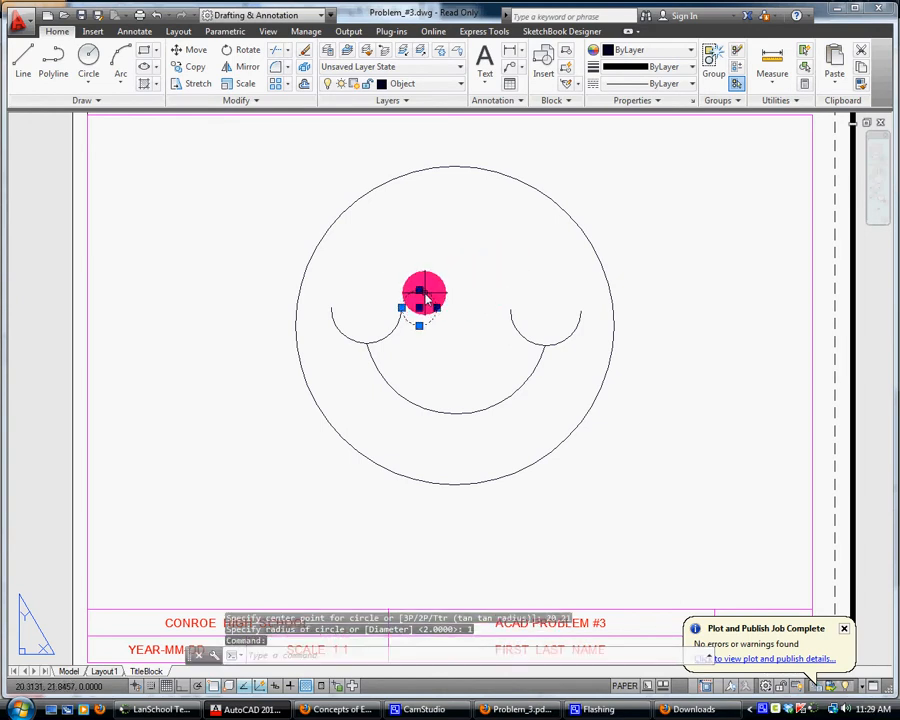
pyautogui.press('Delete')
# - Draw a circle of radius 1 centred at 20,24 for the first eye
pyautogui.click(90, 56)
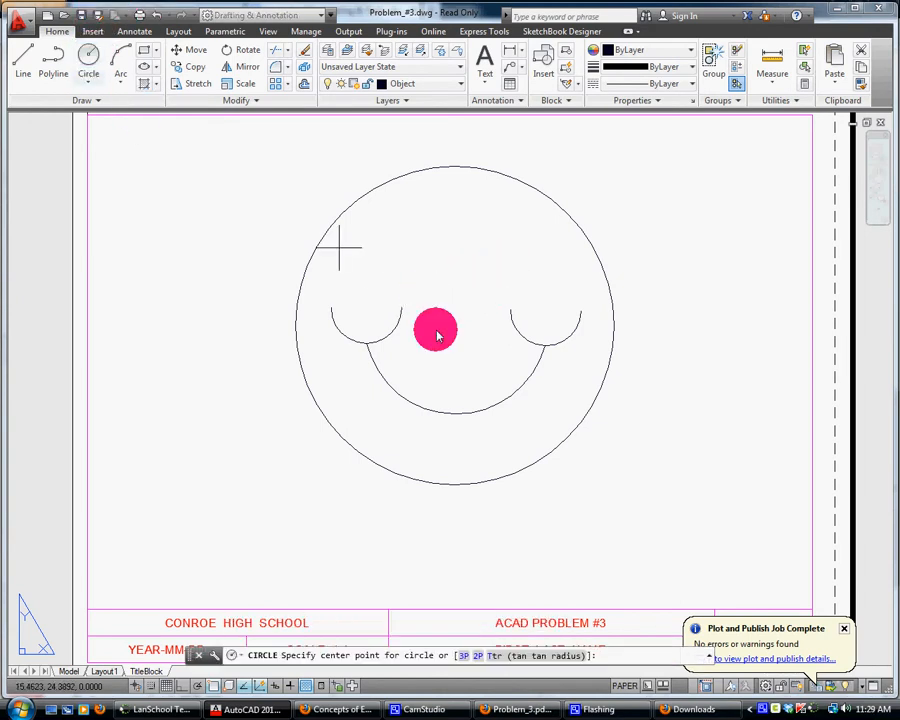
pyautogui.write('20,2')
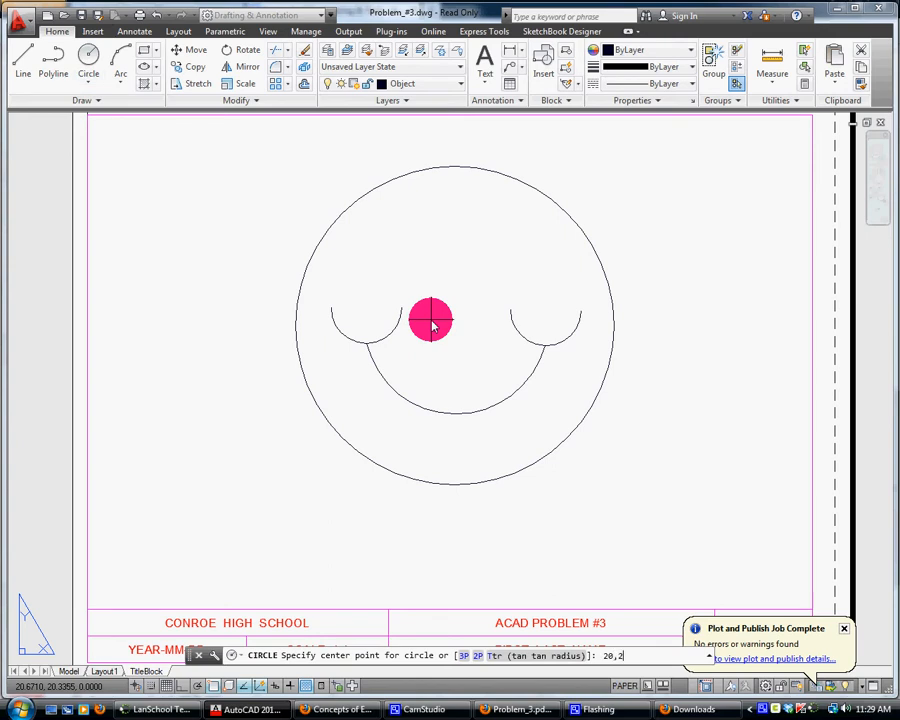
pyautogui.write('4')
pyautogui.press('Return')
pyautogui.write('1')
pyautogui.press('Return')
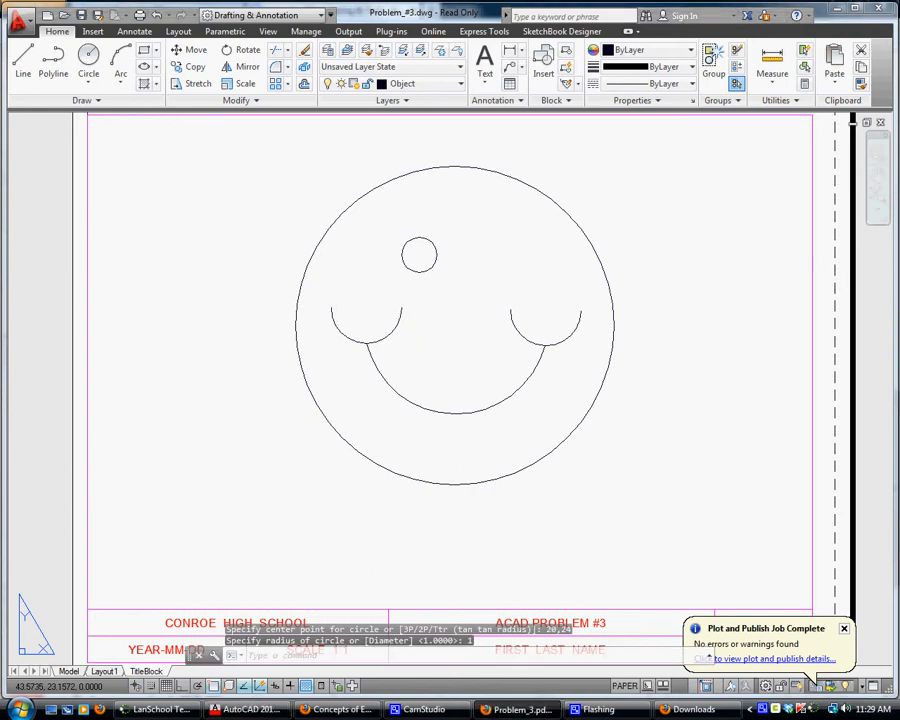
# - Draw a larger circle centred on the eye circle and passing through 22,19, and erase it
pyautogui.click(557, 145)
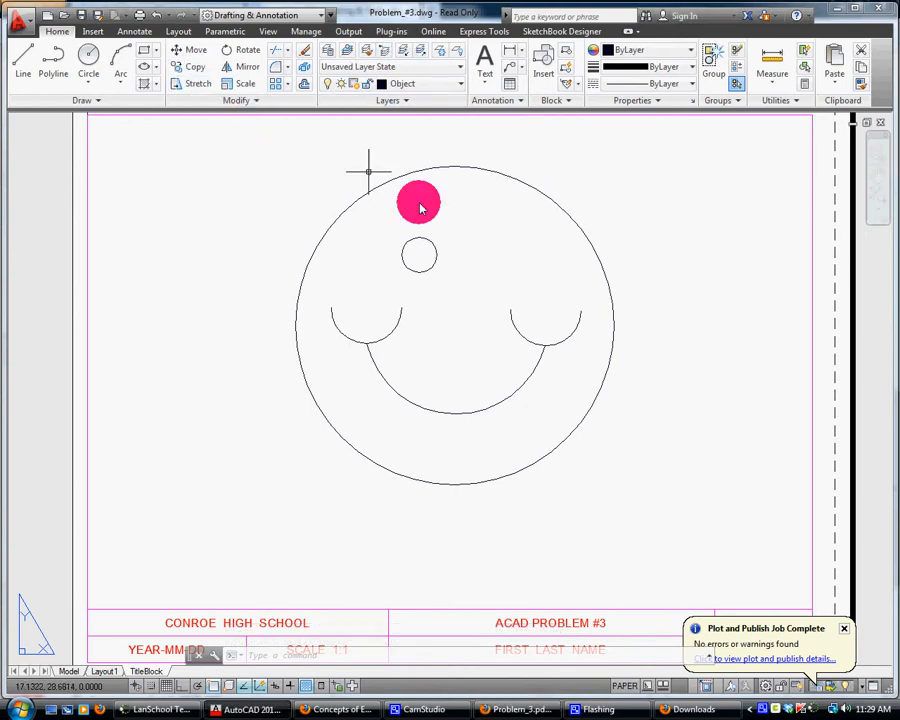
pyautogui.click(424, 241)
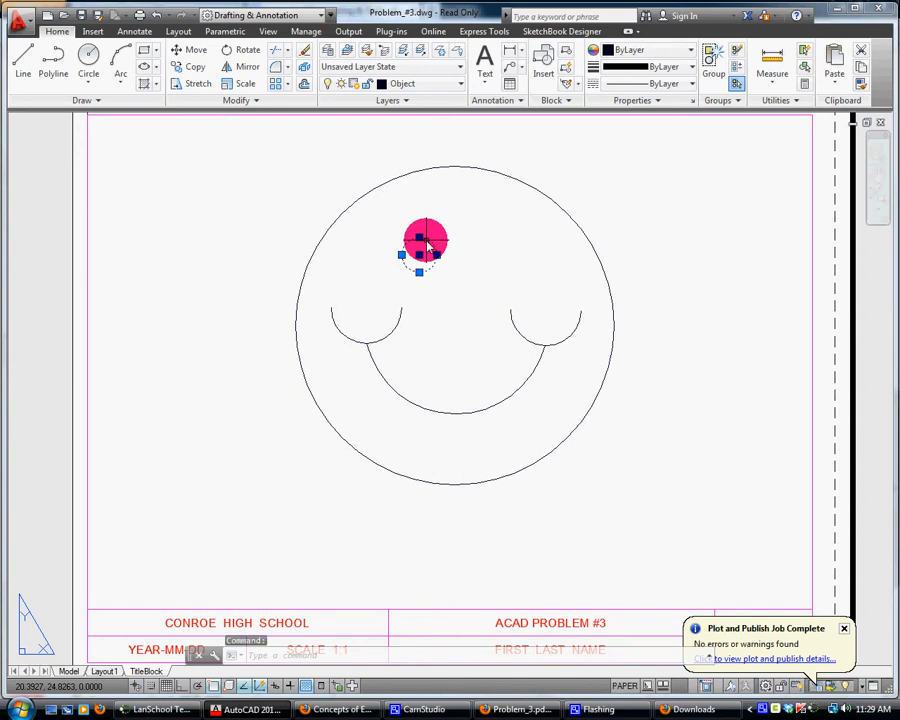
pyautogui.press('Return')
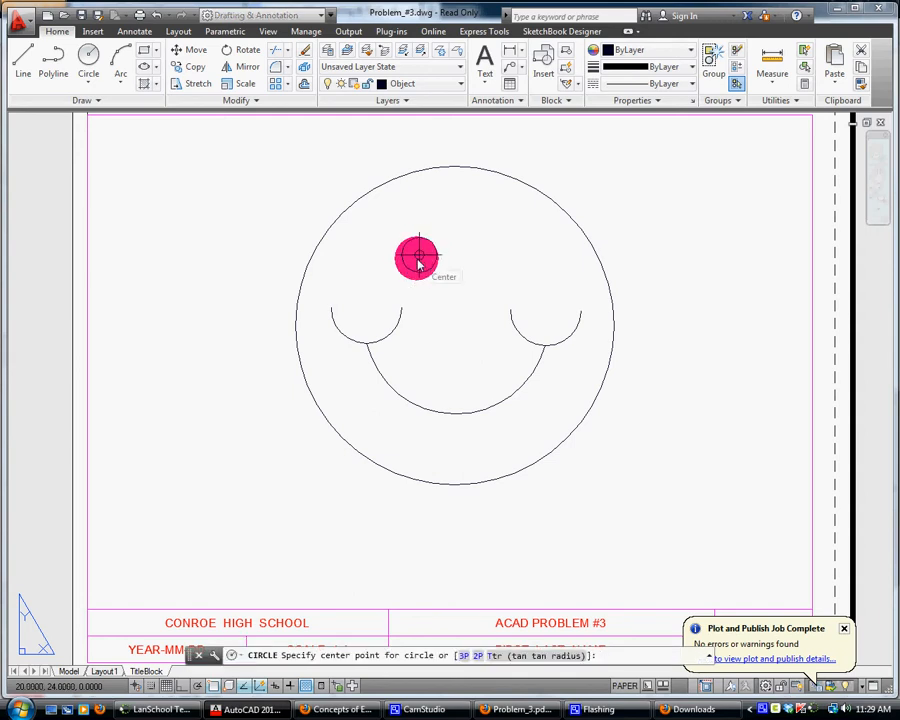
pyautogui.click(418, 258)
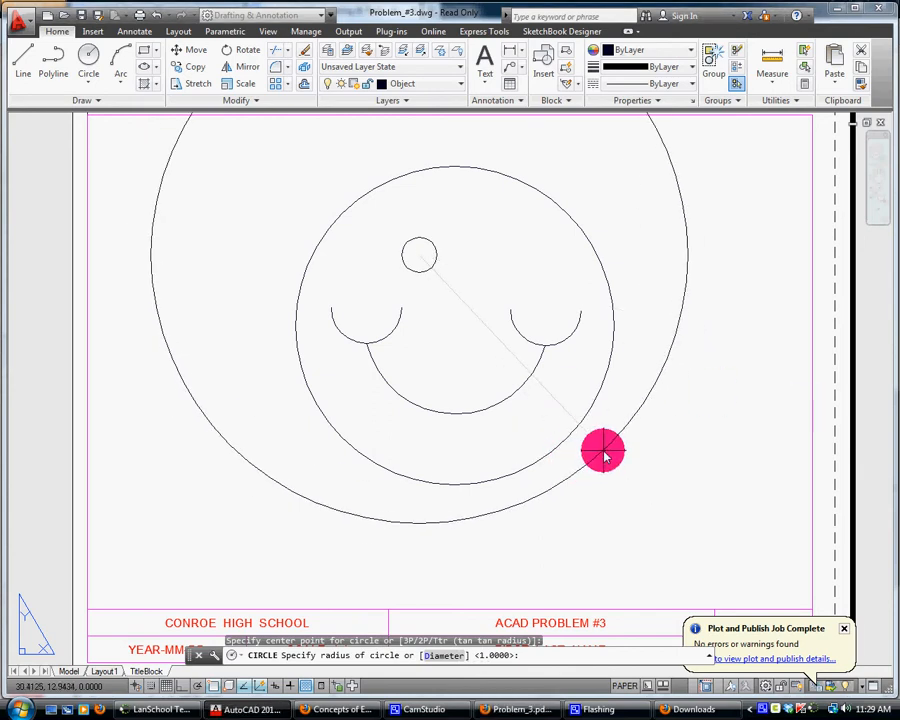
pyautogui.write('22,19')
pyautogui.press('Return')
pyautogui.write('24,24')
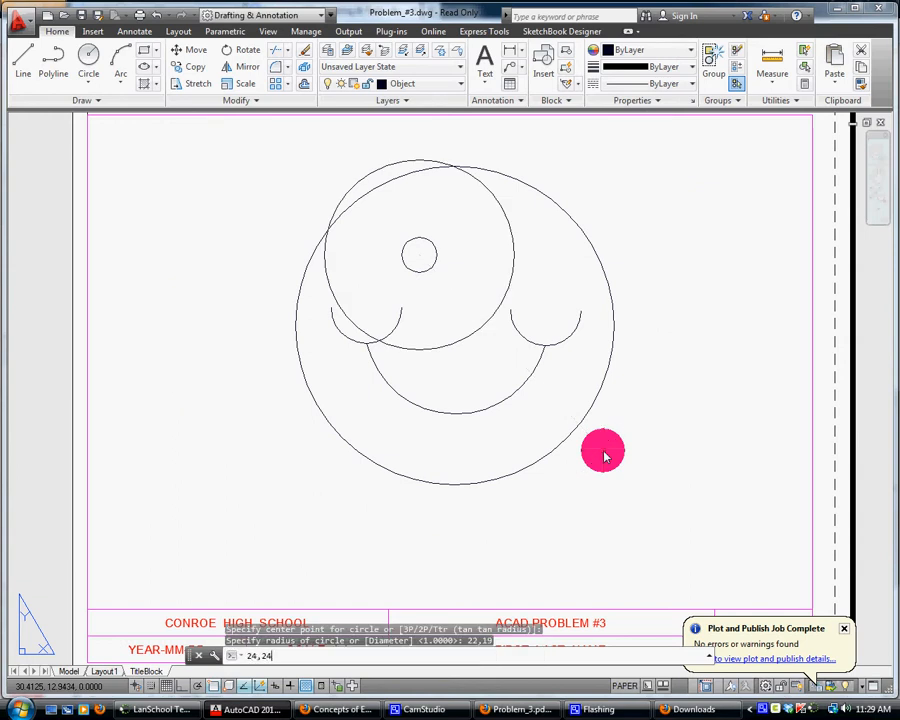
pyautogui.press('Return')
pyautogui.press('Return')
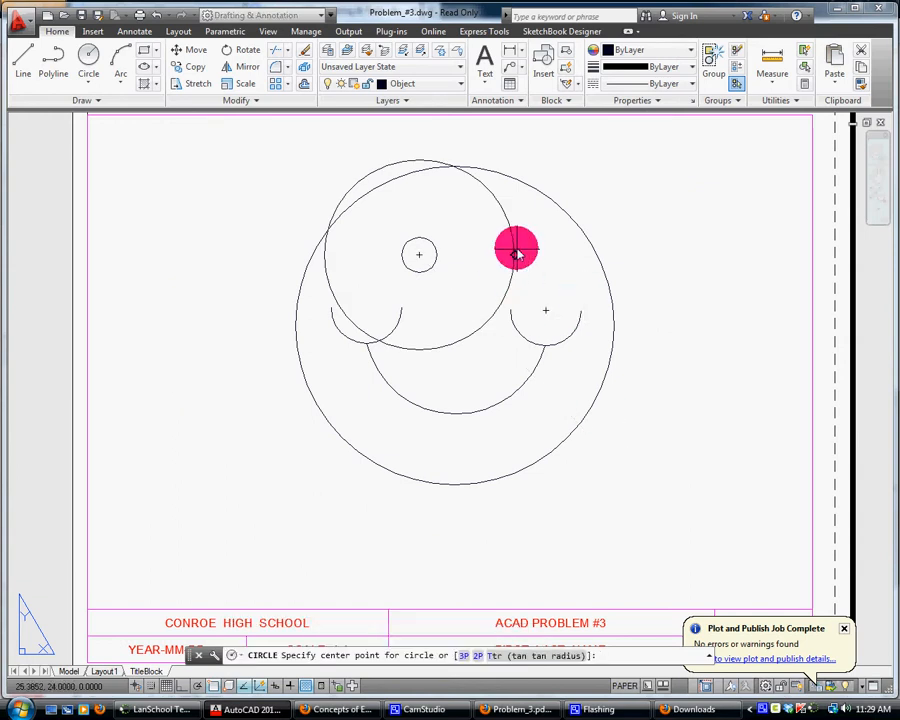
pyautogui.press('Escape')
pyautogui.click(513, 241)
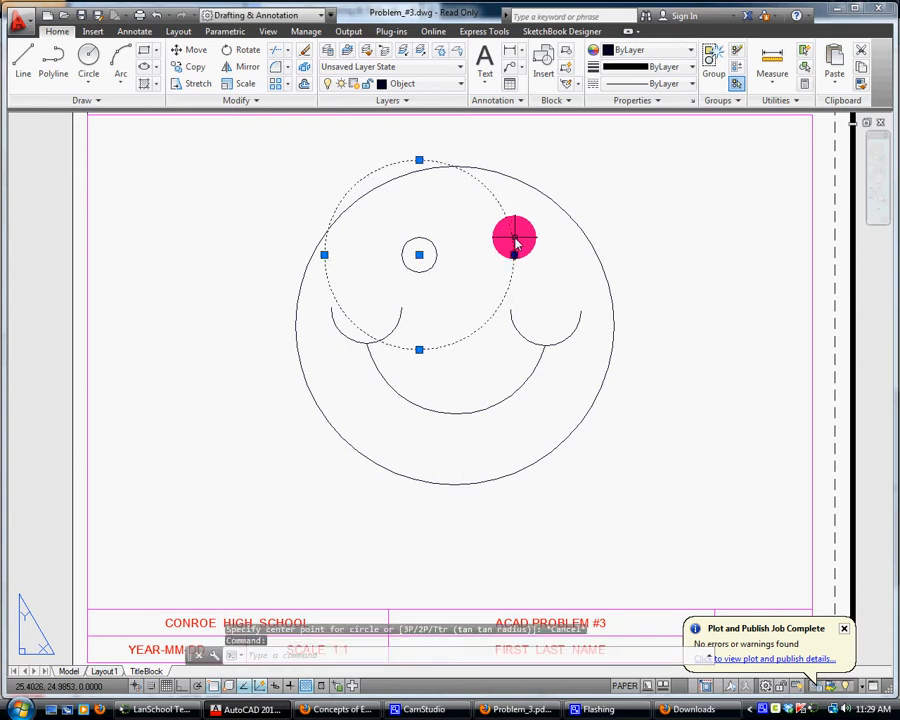
pyautogui.press('Delete')
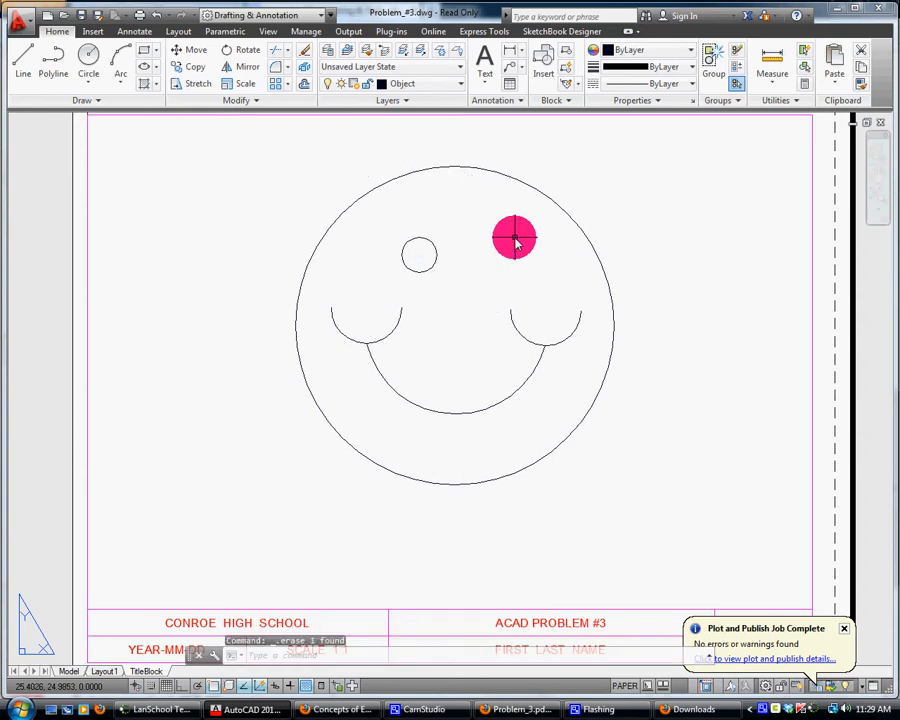
# - Copy the eye circle from its centre to 22,19 and 24,24 to make the nose and the second eye
pyautogui.click(192, 66)
pyautogui.click(421, 250)
pyautogui.press('Return')
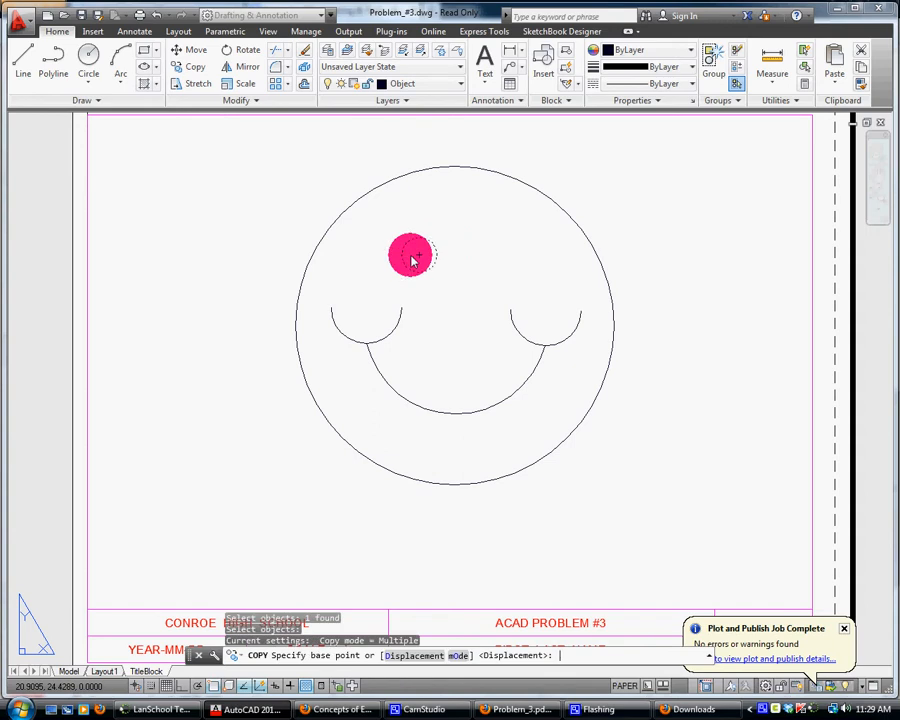
pyautogui.click(419, 262)
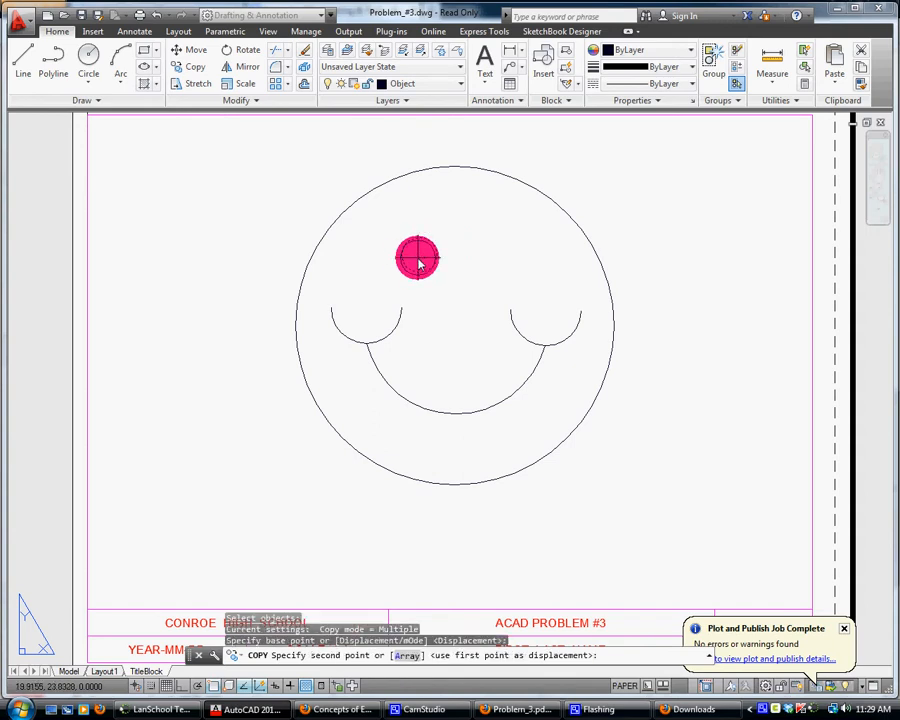
pyautogui.write('22,19')
pyautogui.press('Return')
pyautogui.write('24,24')
pyautogui.press('Return')
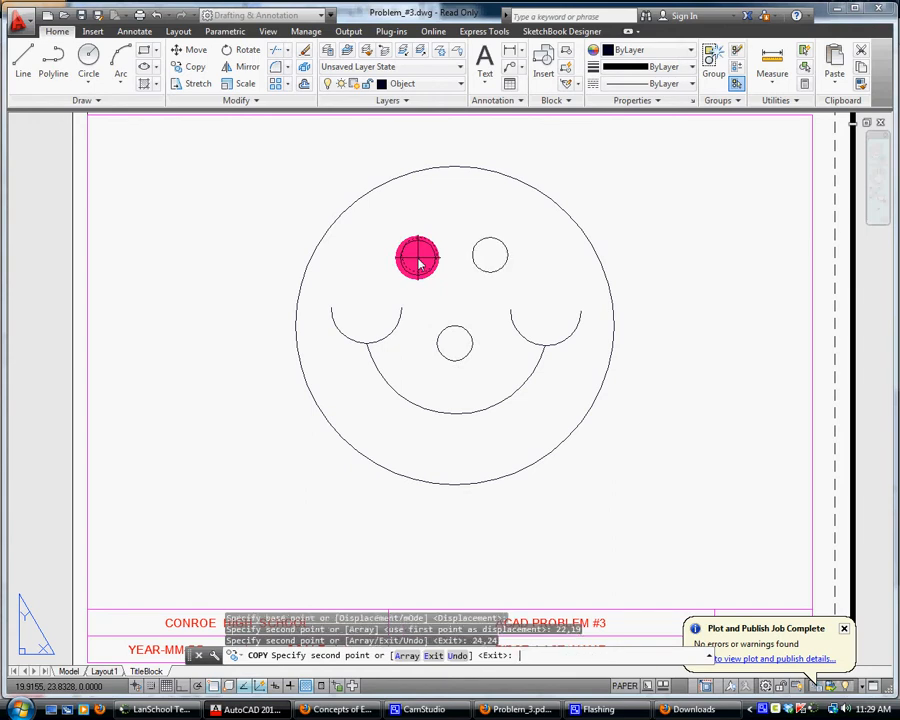
pyautogui.press('Return')
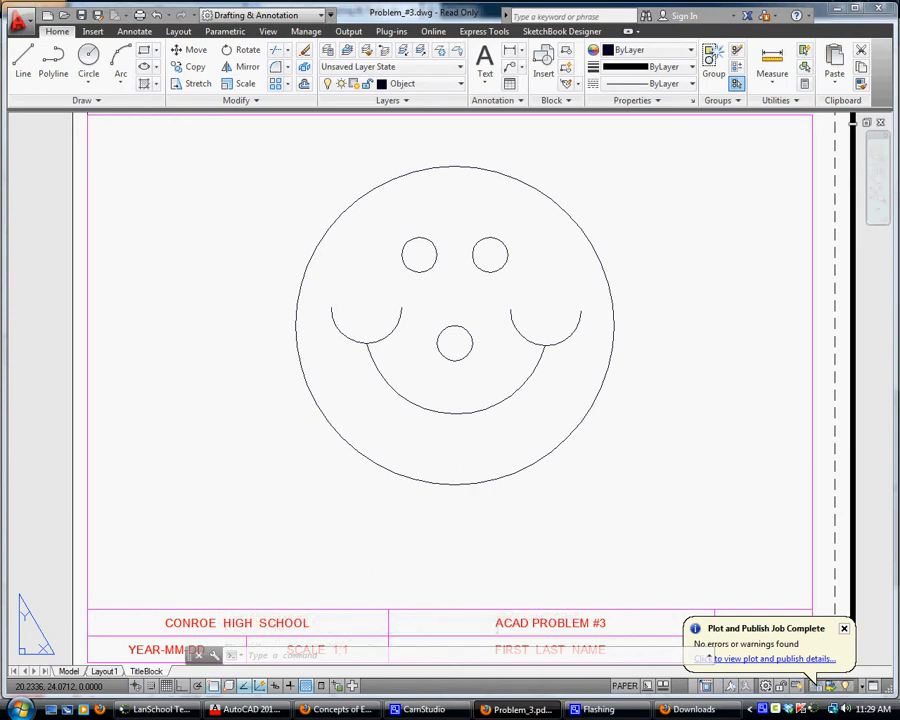
pyautogui.click(97, 103)
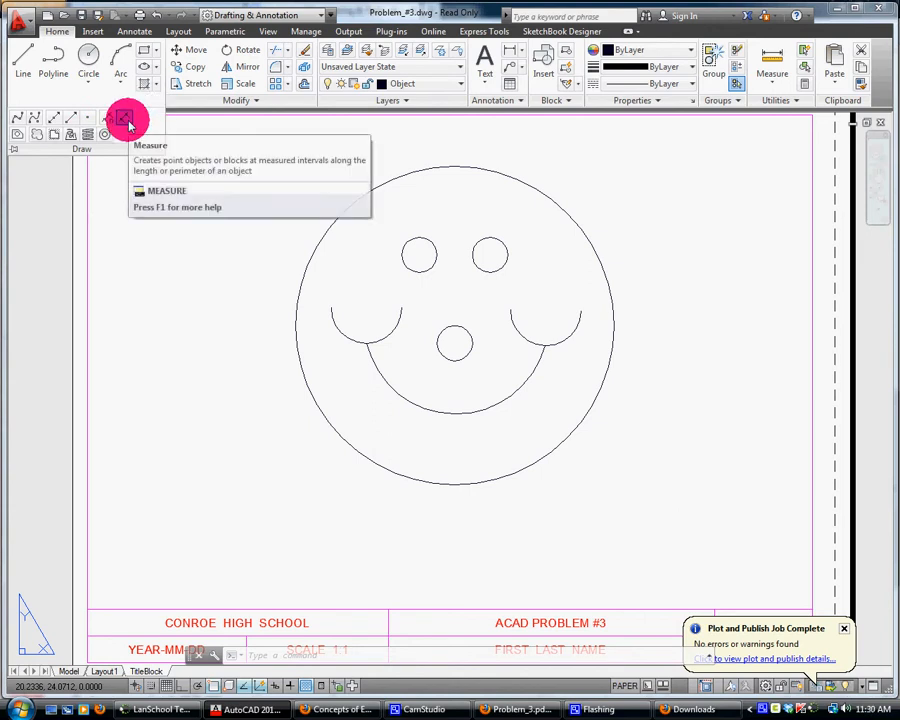
pyautogui.click(236, 137)
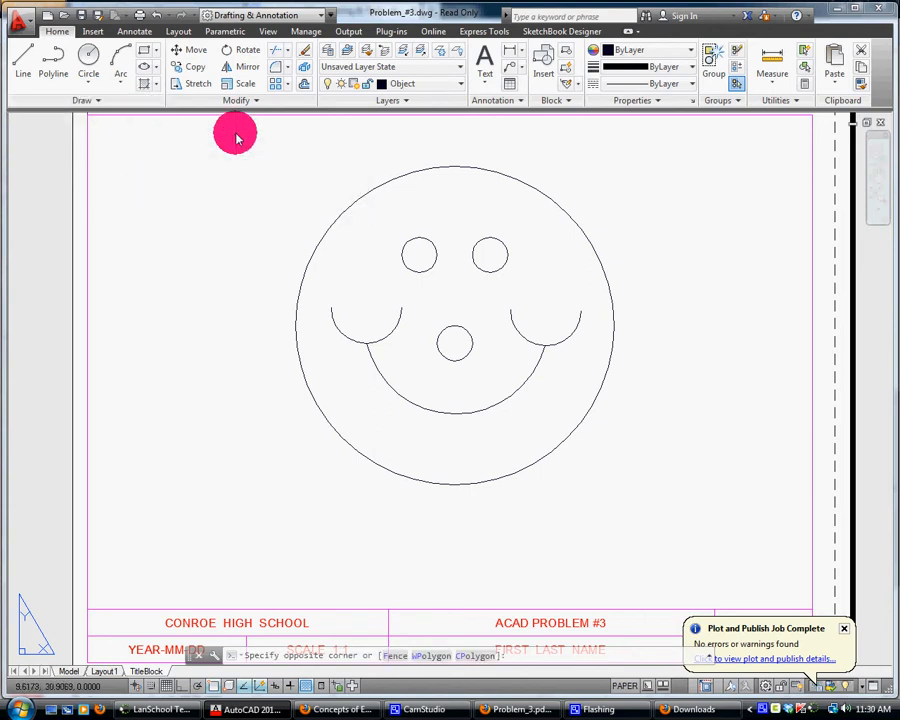
pyautogui.click(237, 338)
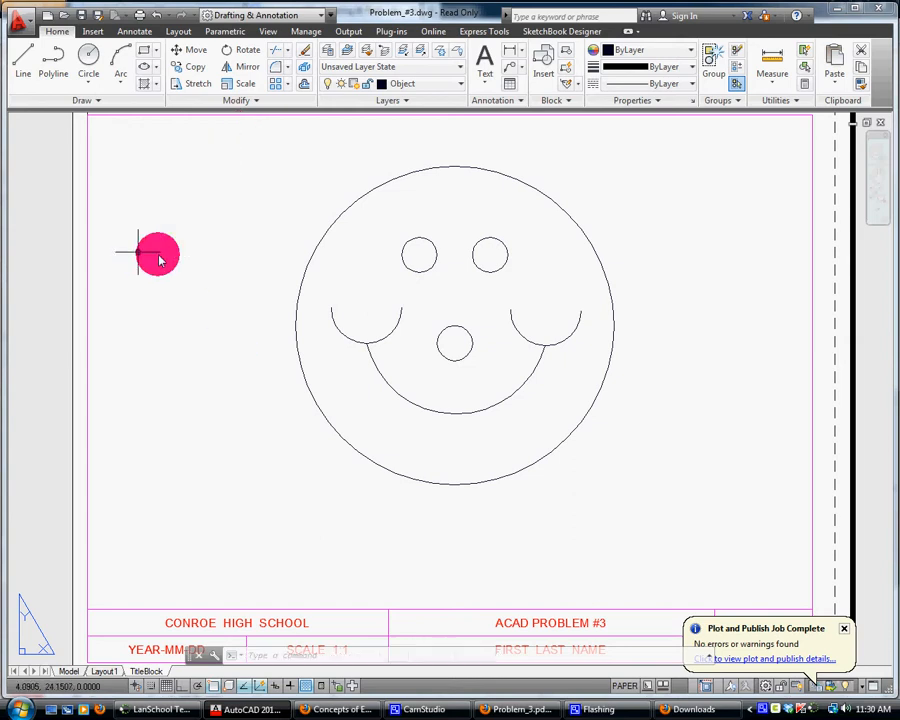
# - Dismiss the plot and publish notification covering the title block
pyautogui.click(844, 628)
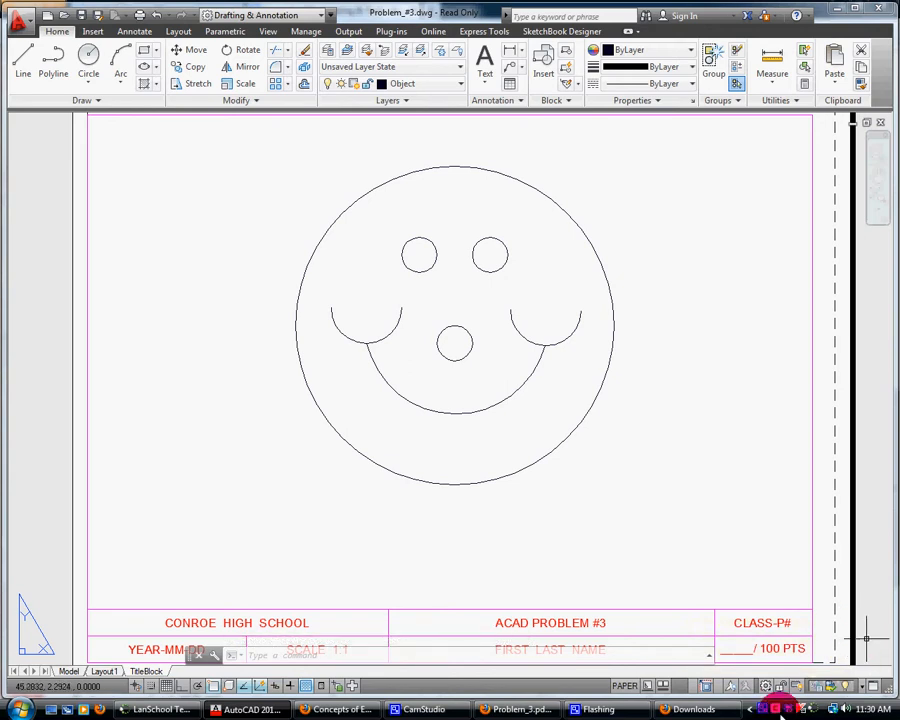
pyautogui.click(640, 709)
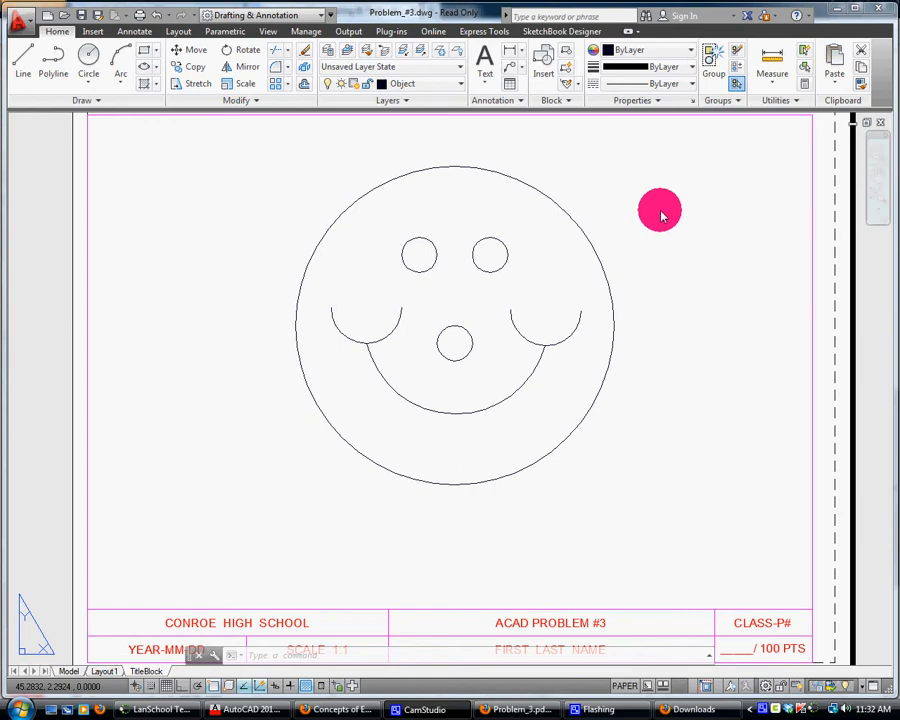
pyautogui.write('ml')
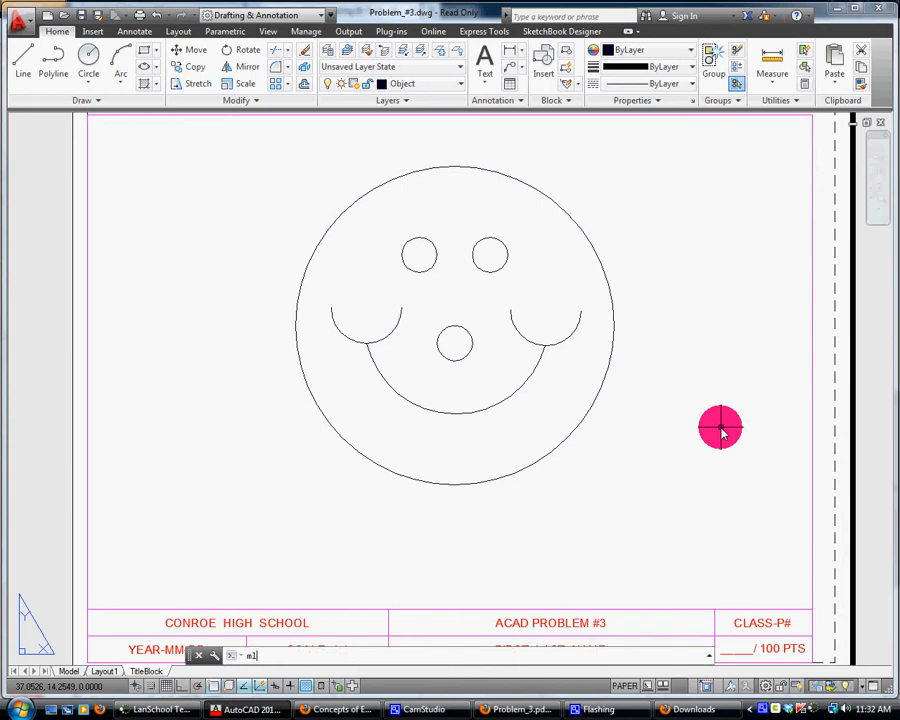
pyautogui.press('Return')
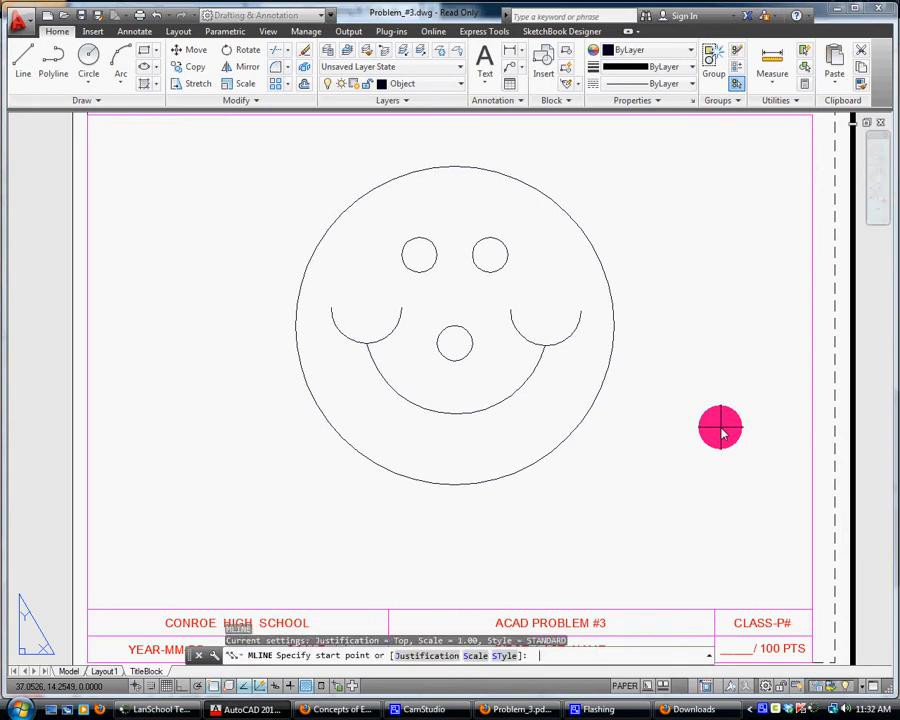
pyautogui.press('Return')
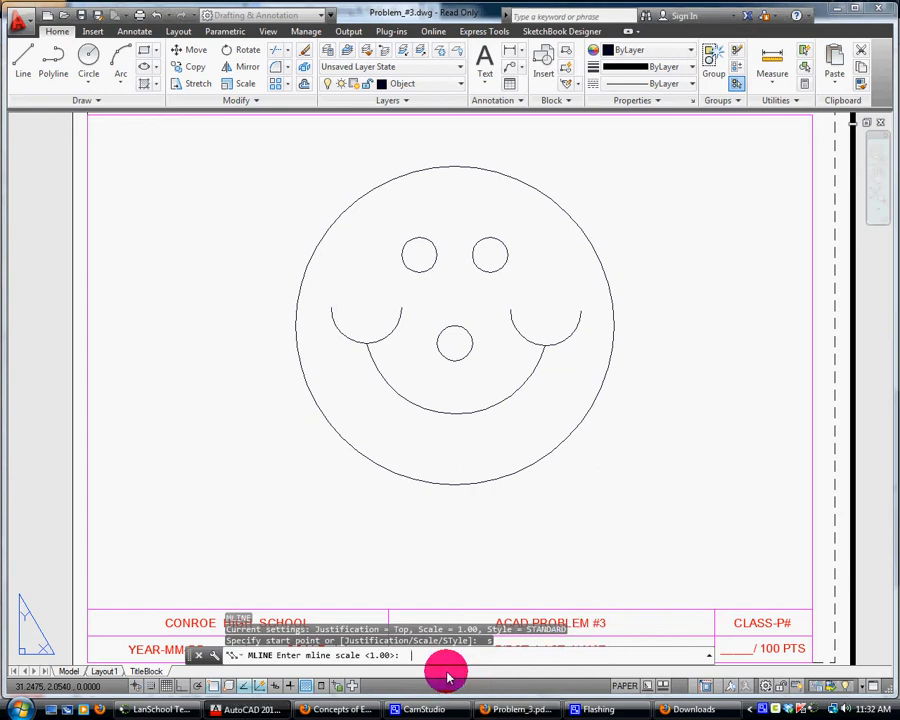
pyautogui.write('1')
pyautogui.press('Return')
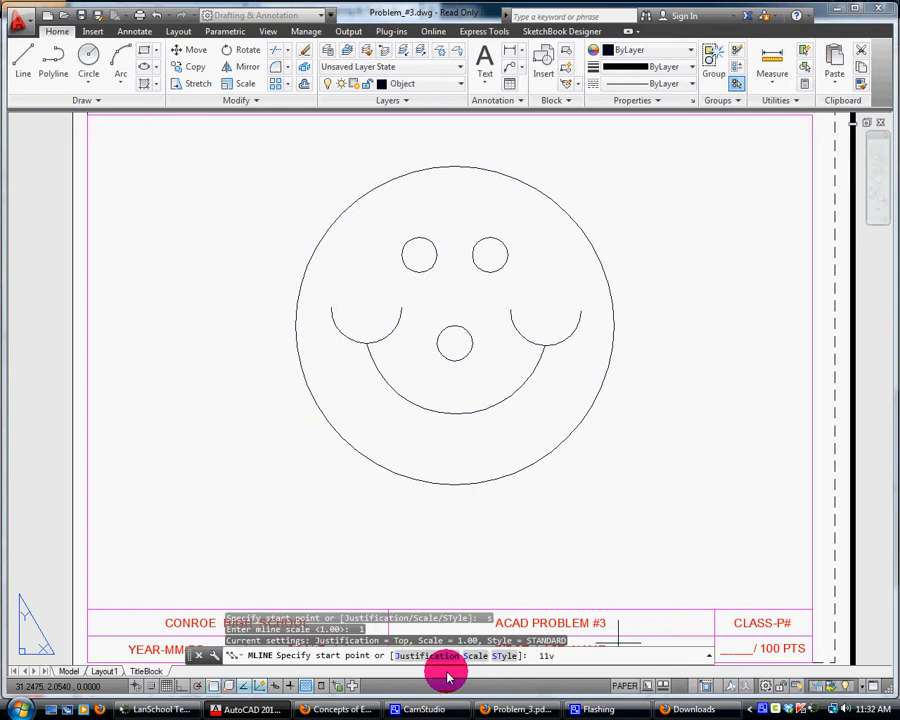
pyautogui.write('11v8')
pyautogui.press('Return')
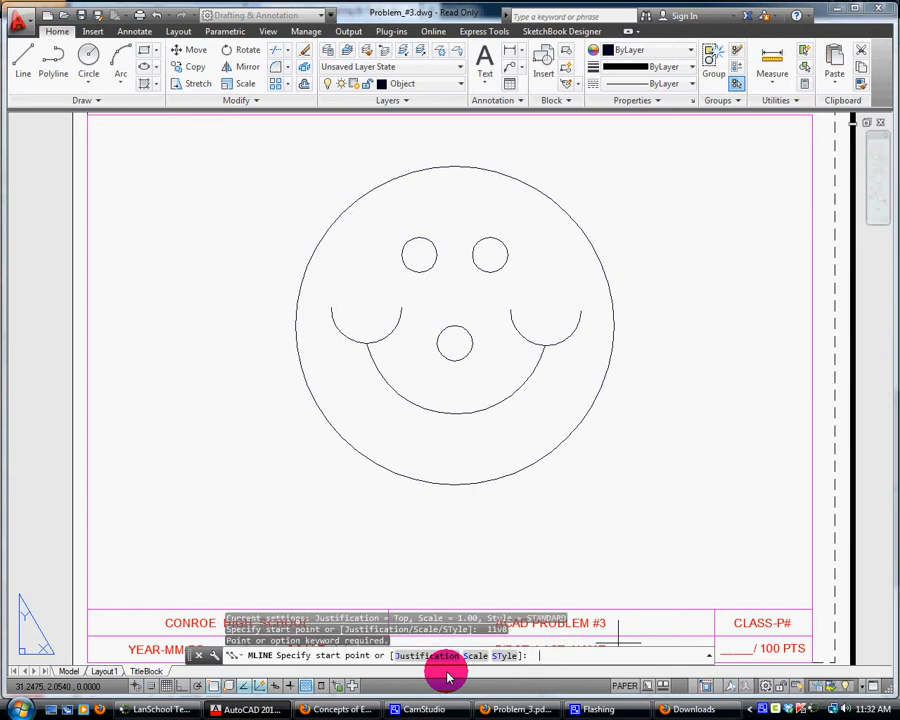
pyautogui.press('Escape')
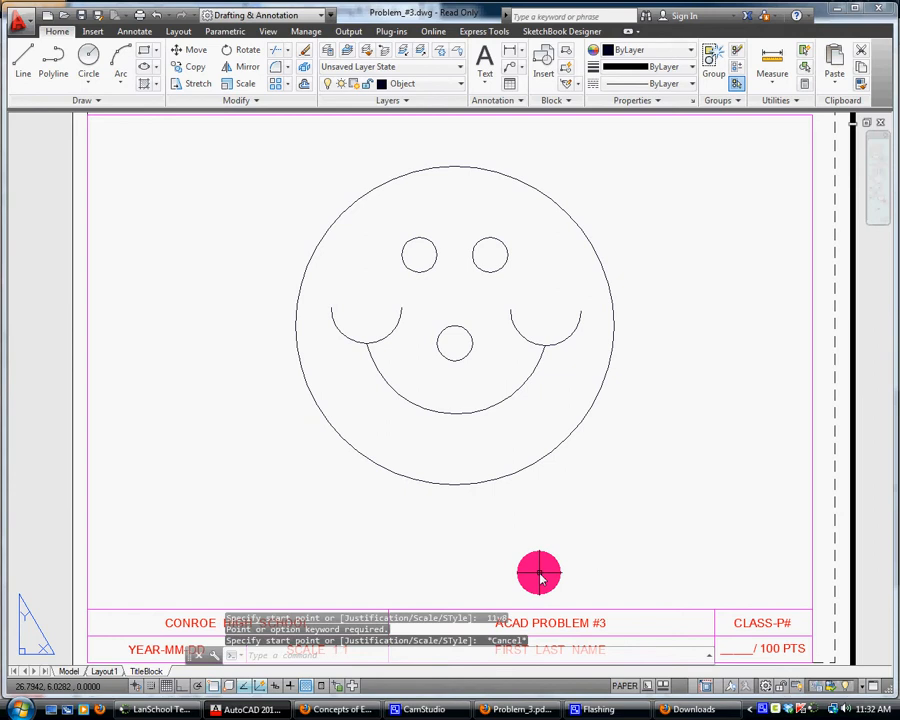
pyautogui.press('Escape')
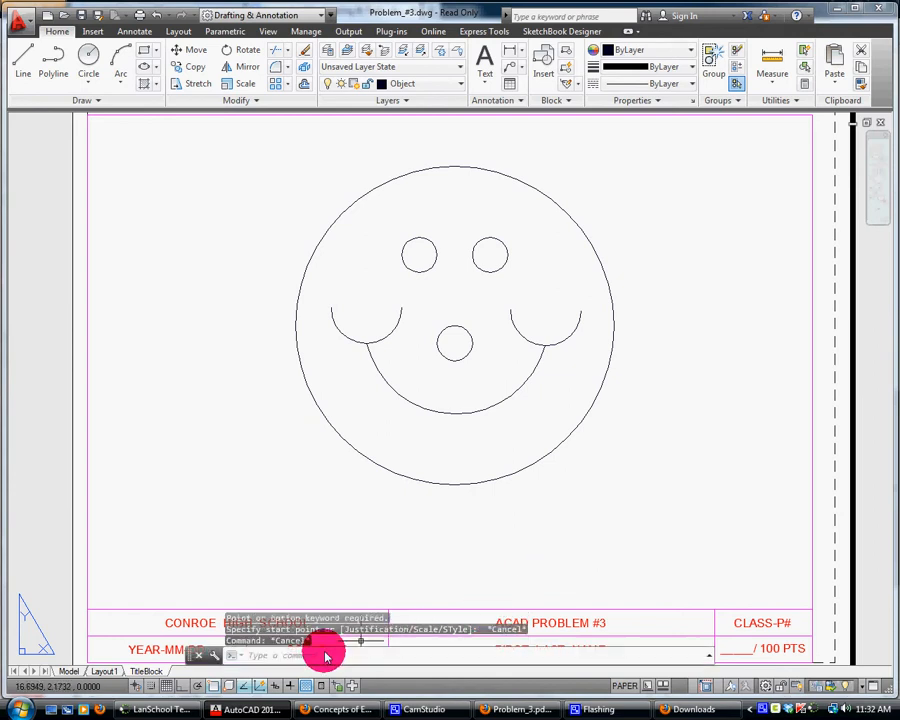
# - Draw a vertical multiline at scale 1 from 11,8 to 11,31 beside the face
pyautogui.write('ml')
pyautogui.press('Return')
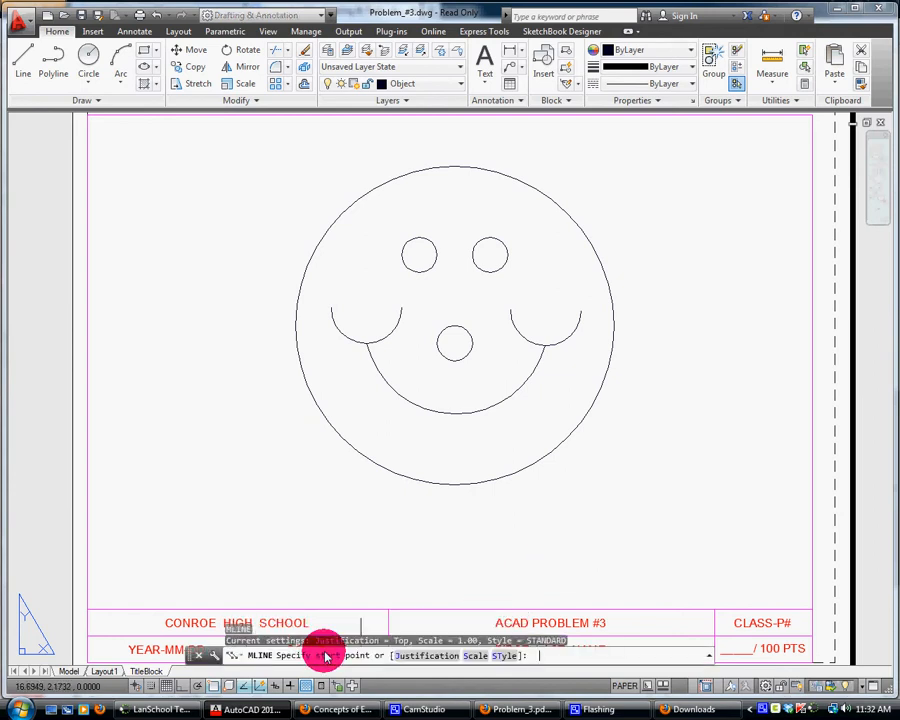
pyautogui.press('Return')
pyautogui.write('1')
pyautogui.press('Return')
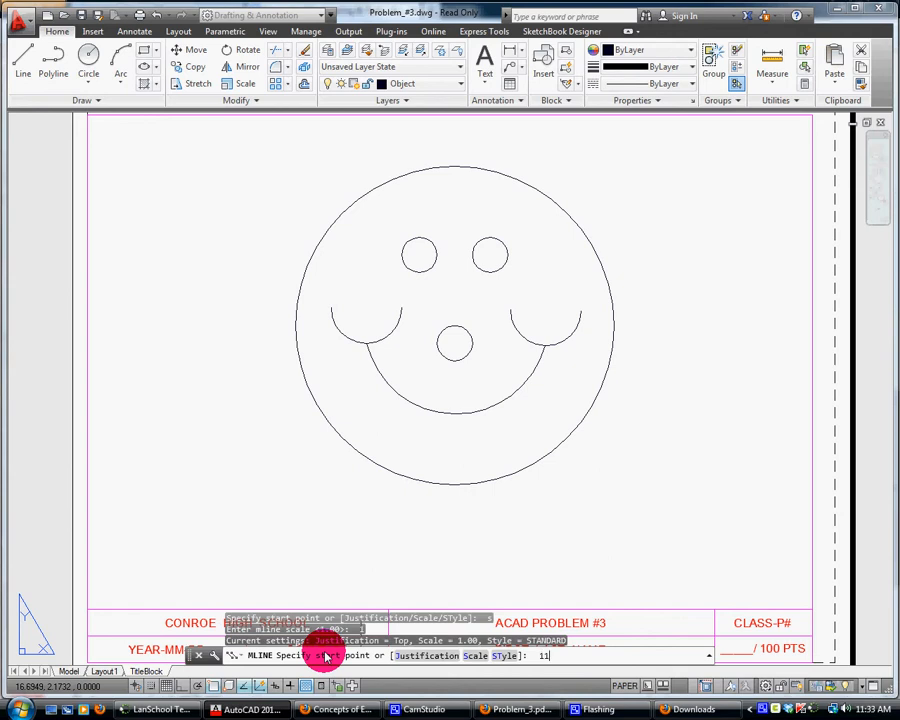
pyautogui.write('11,8')
pyautogui.press('Return')
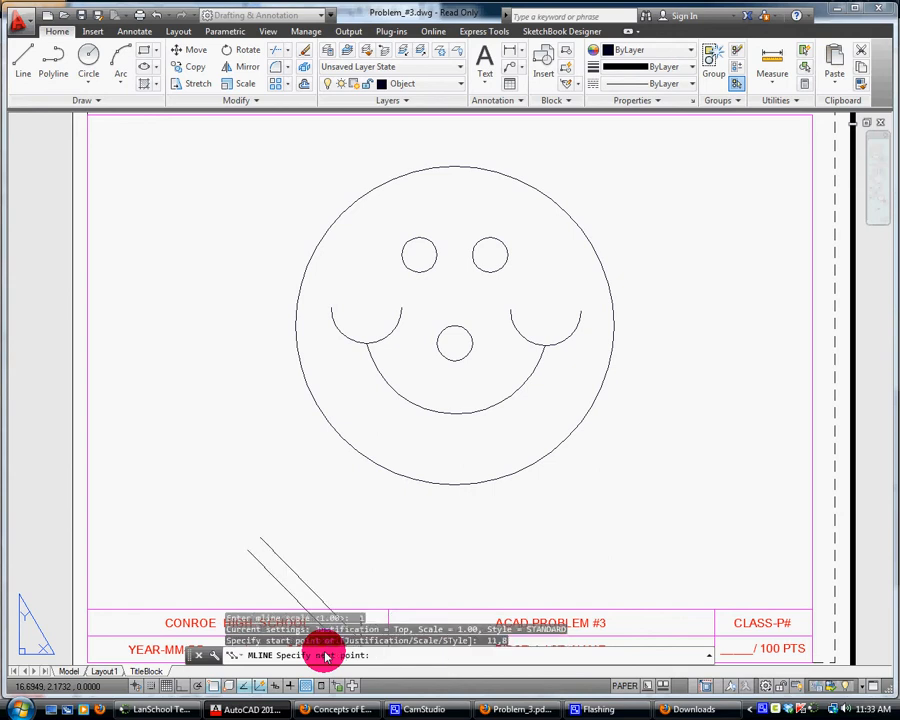
pyautogui.write('11,31')
pyautogui.press('Return')
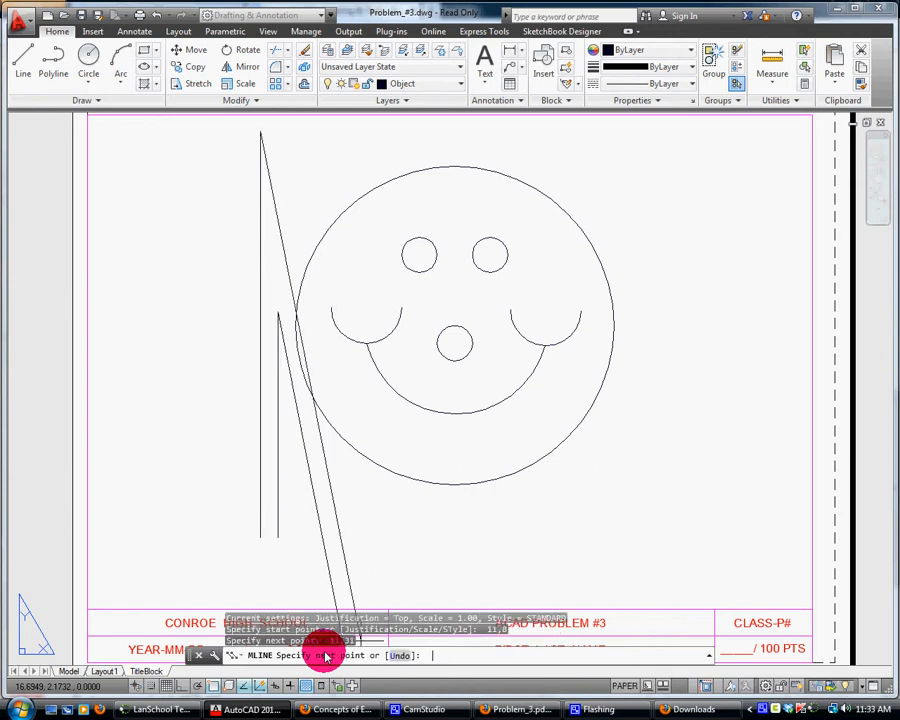
pyautogui.press('Return')
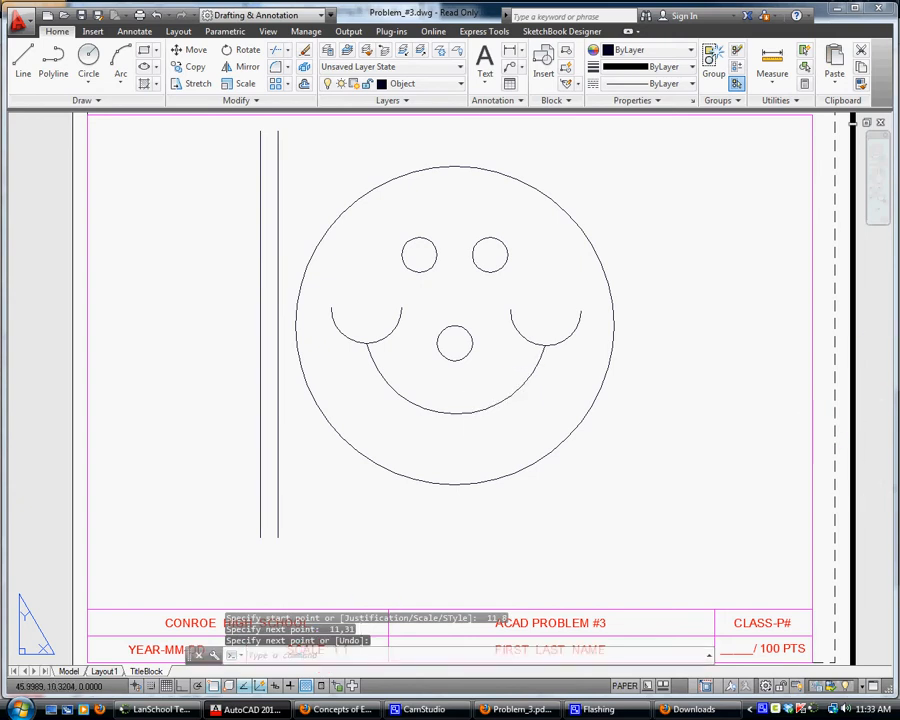
# - Draw a horizontal multiline at scale 1 from 10,31 to 34,31 above the face
pyautogui.click(414, 552)
pyautogui.write('ml')
pyautogui.press('Return')
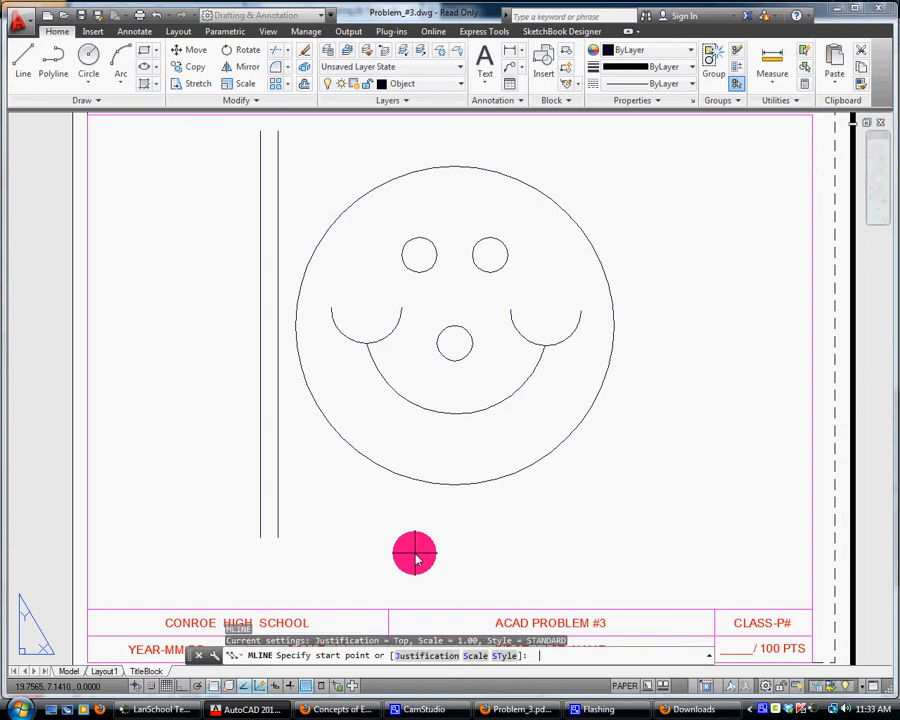
pyautogui.write('s')
pyautogui.press('Return')
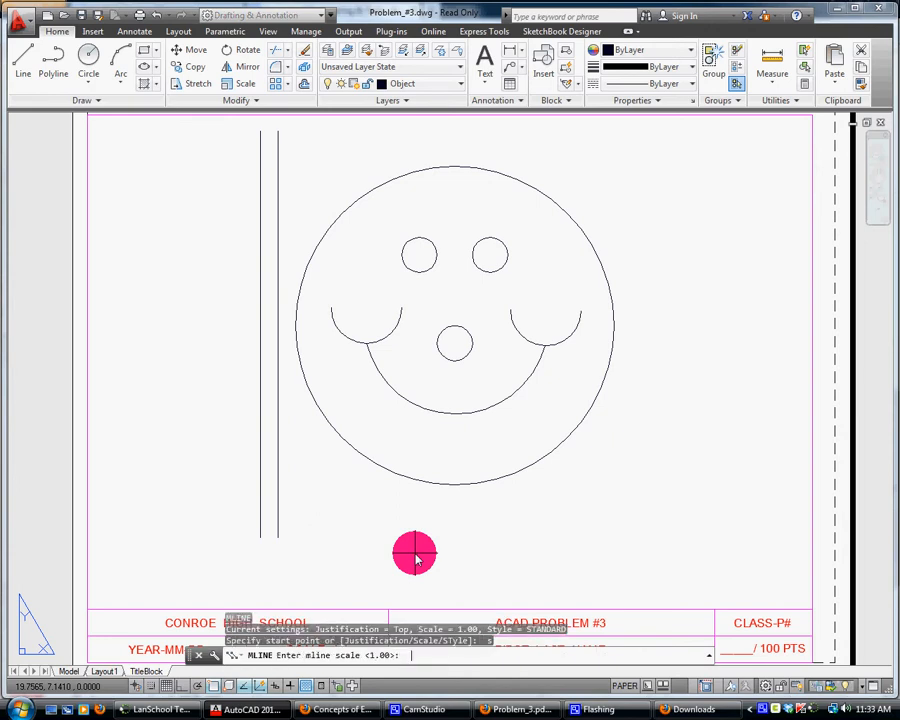
pyautogui.write('1')
pyautogui.press('Return')
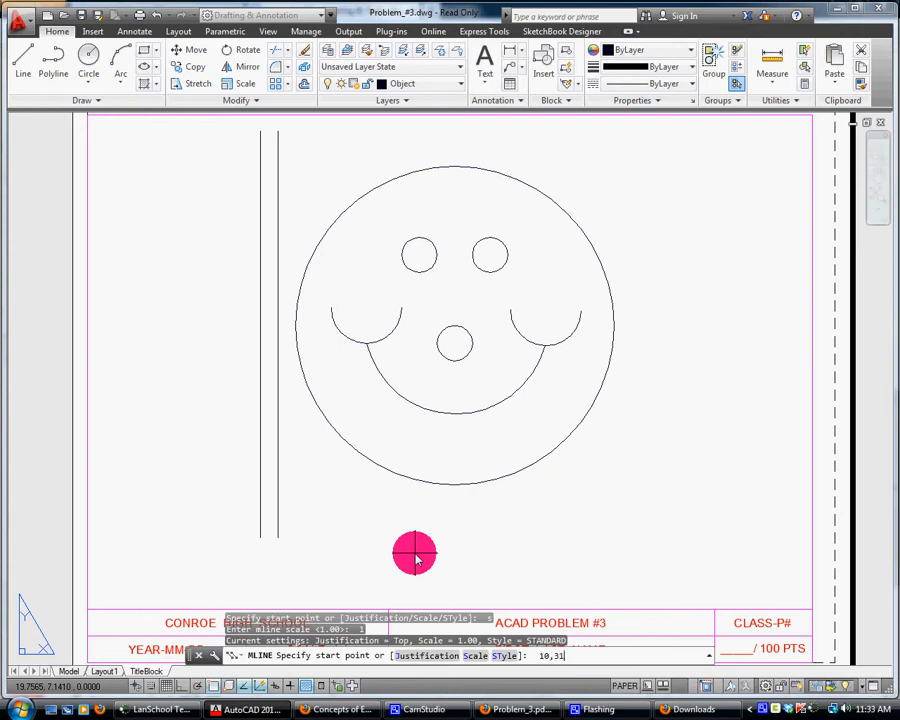
pyautogui.press('Return')
pyautogui.write('34,31')
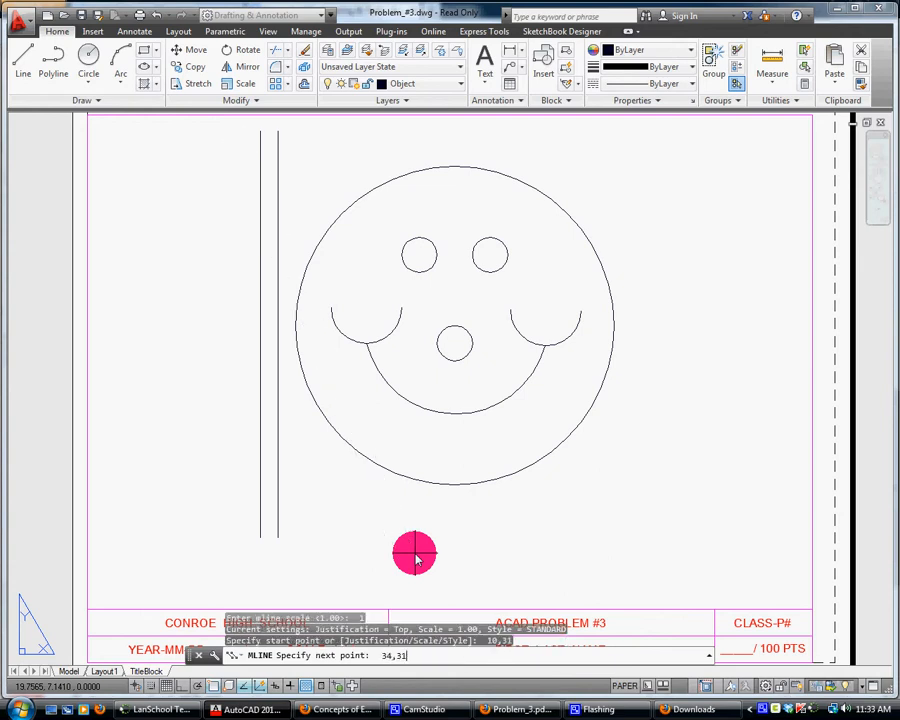
pyautogui.press('Return')
pyautogui.press('Return')
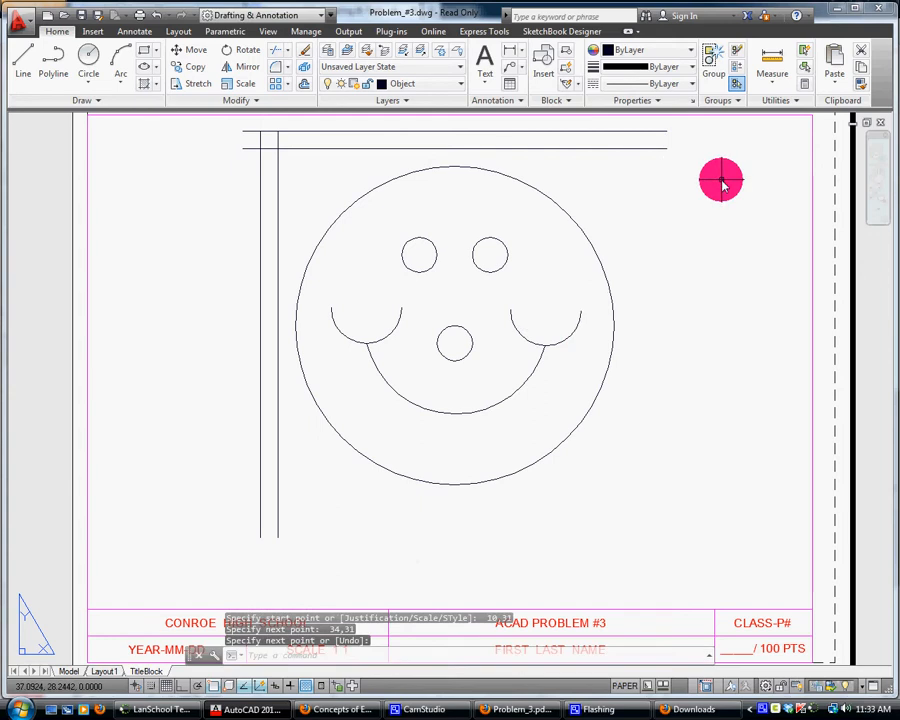
# - Try exploding the horizontal and vertical multilines together, and undo the explode
pyautogui.click(305, 70)
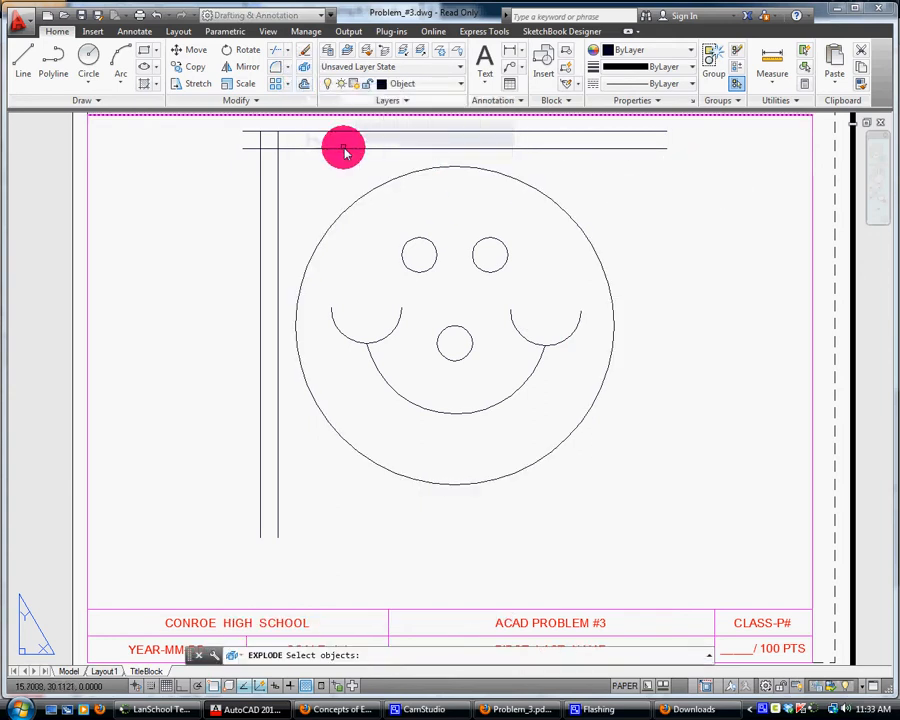
pyautogui.click(343, 148)
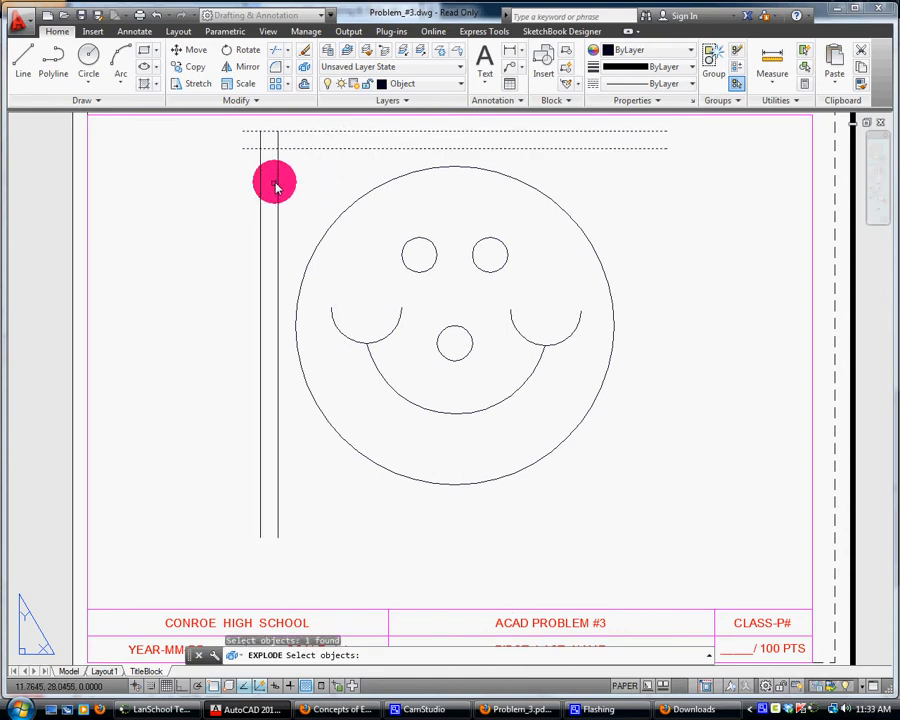
pyautogui.click(278, 183)
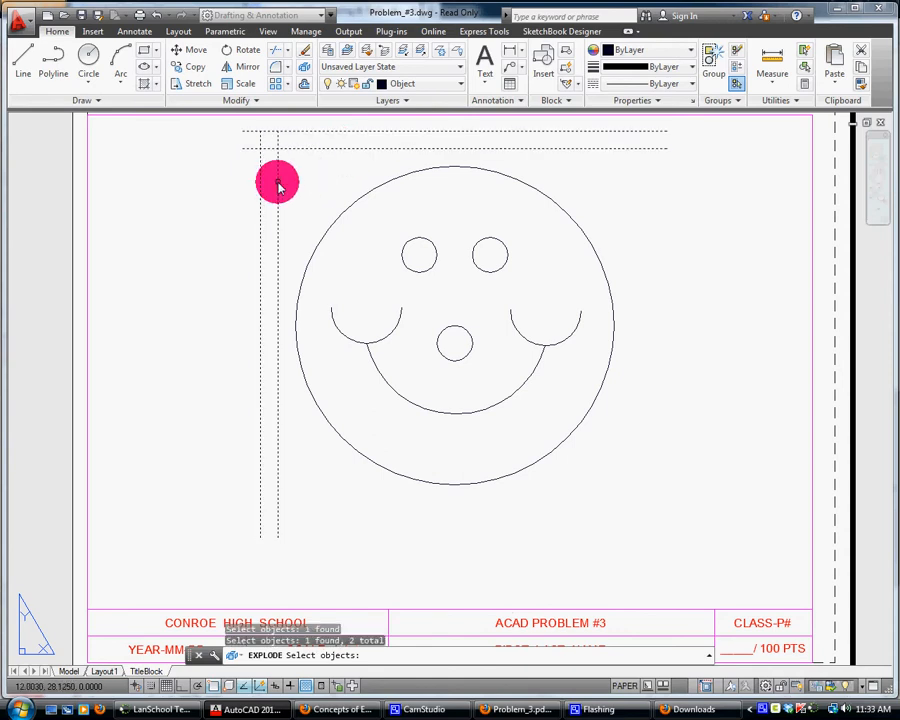
pyautogui.press('Return')
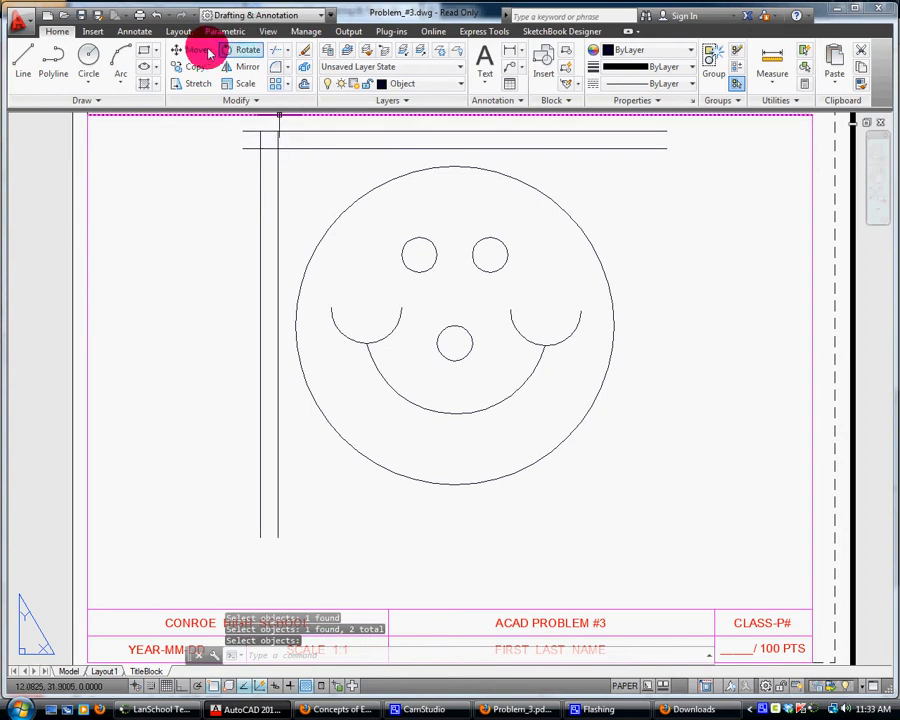
pyautogui.click(160, 16)
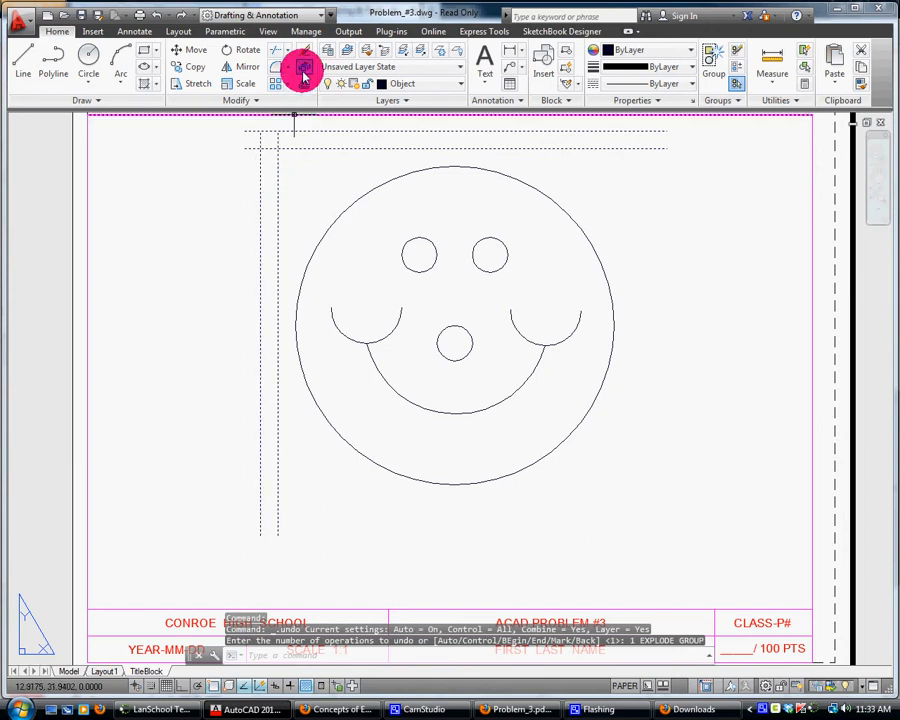
# - Explode the horizontal multiline above the face and the vertical one beside it into separate lines
pyautogui.click(305, 68)
pyautogui.click(289, 150)
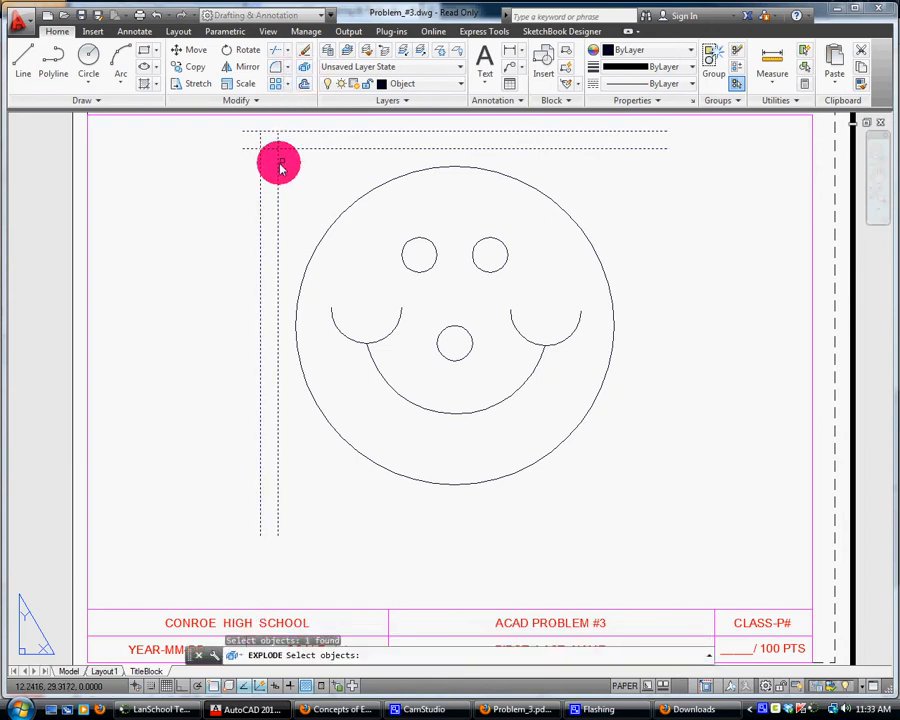
pyautogui.click(279, 166)
pyautogui.press('Return')
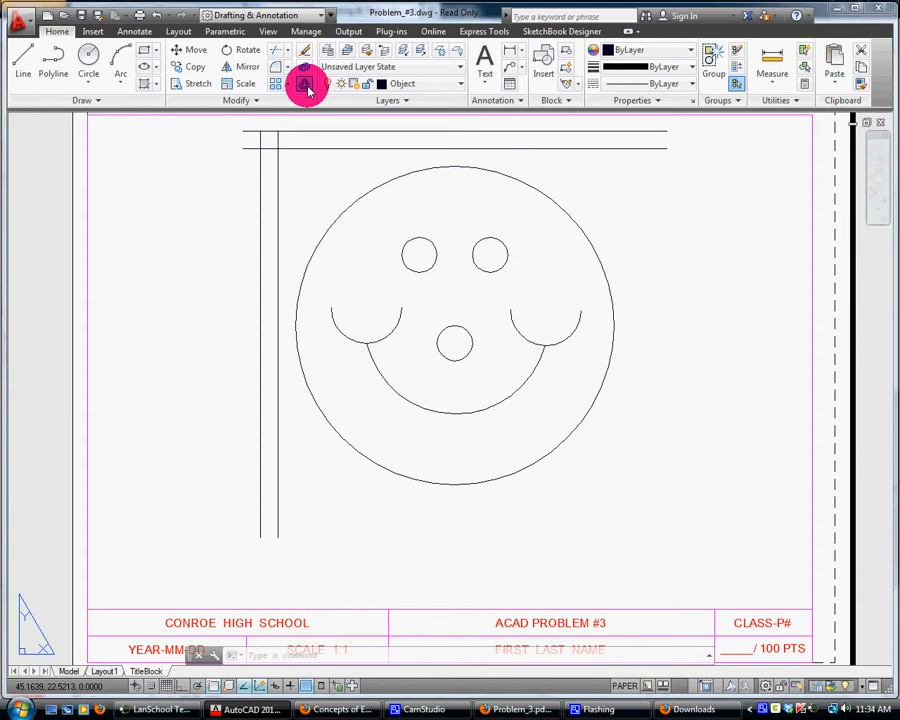
# - Offset both vertical frame lines by 21 to the opposite side of the face
pyautogui.click(305, 85)
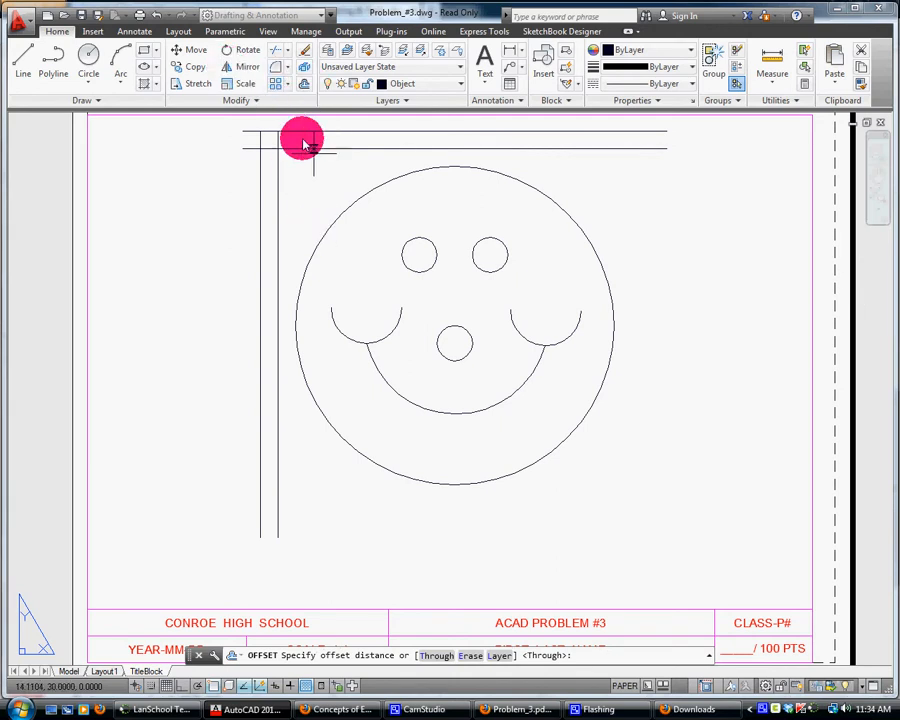
pyautogui.write('21')
pyautogui.press('Return')
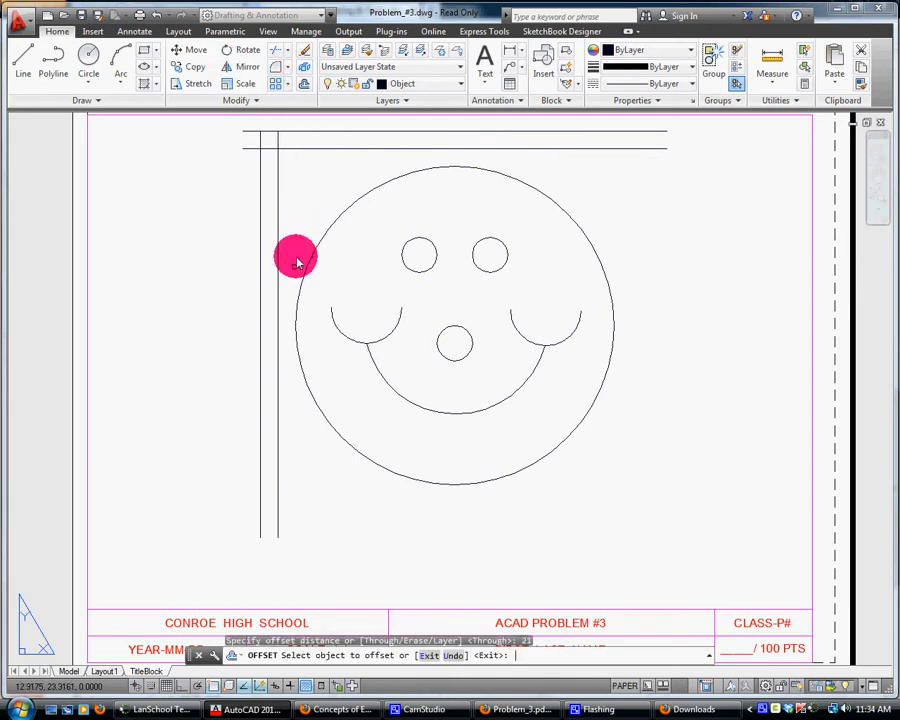
pyautogui.click(277, 257)
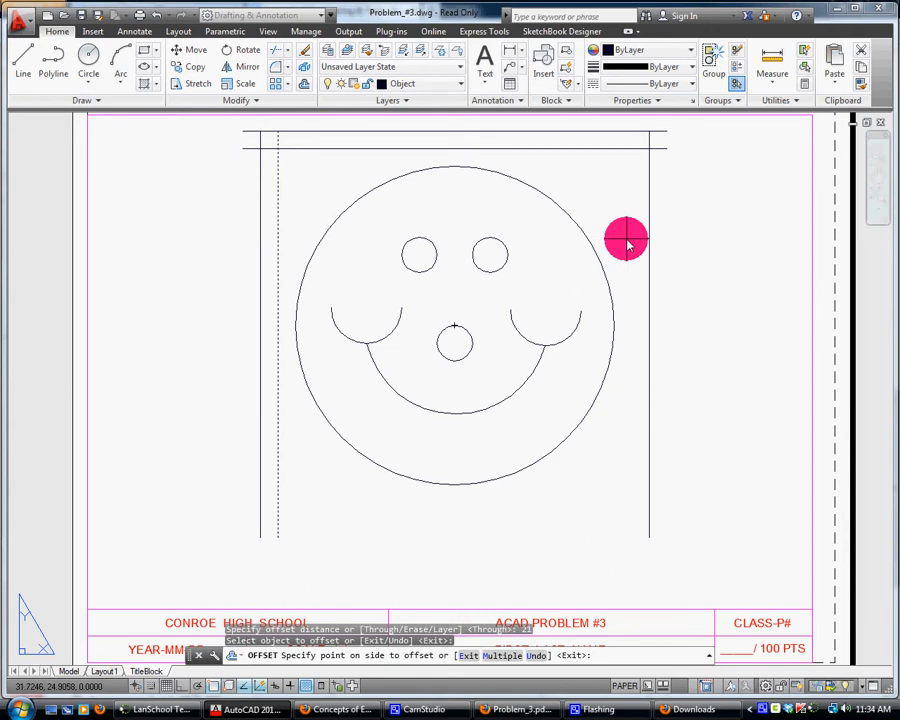
pyautogui.click(627, 239)
pyautogui.click(262, 283)
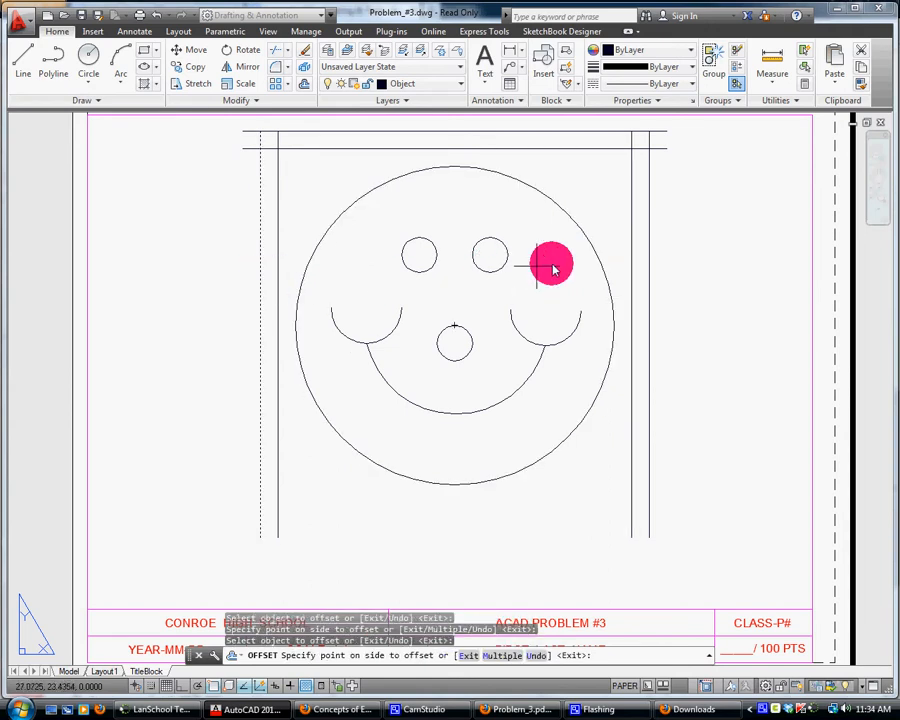
pyautogui.click(635, 255)
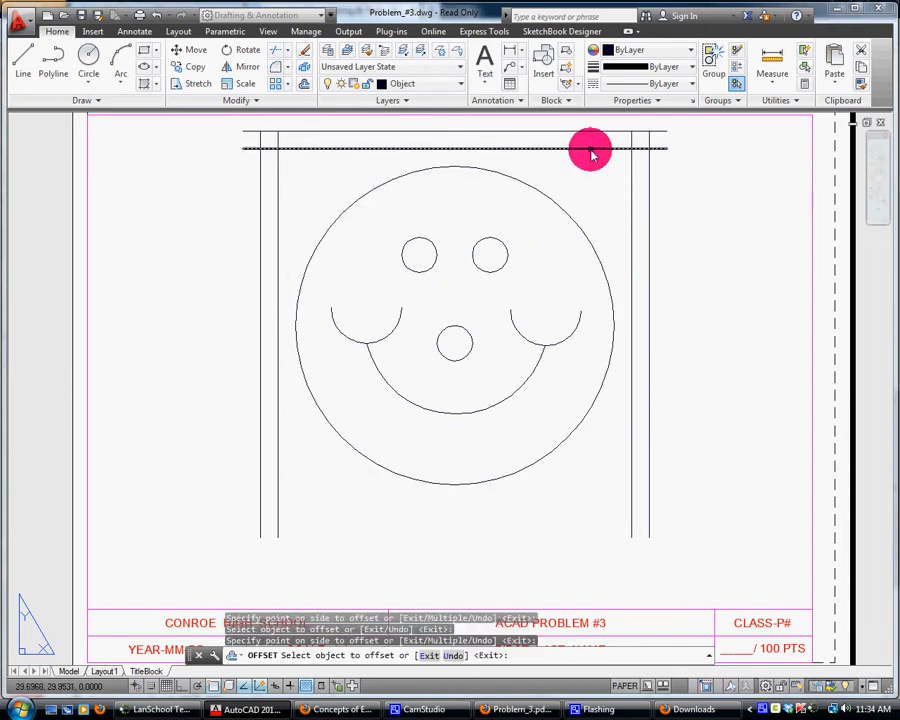
# - Offset both horizontal frame lines downward by 21 to below the face, and end the Offset command
pyautogui.click(592, 149)
pyautogui.click(597, 178)
pyautogui.click(595, 132)
pyautogui.click(596, 435)
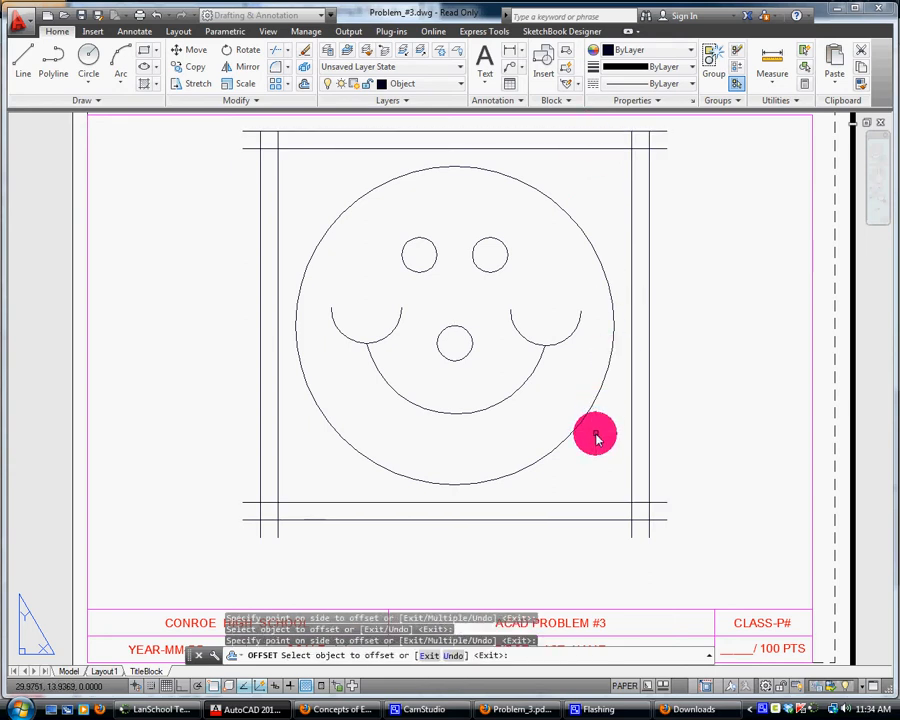
pyautogui.press('Return')
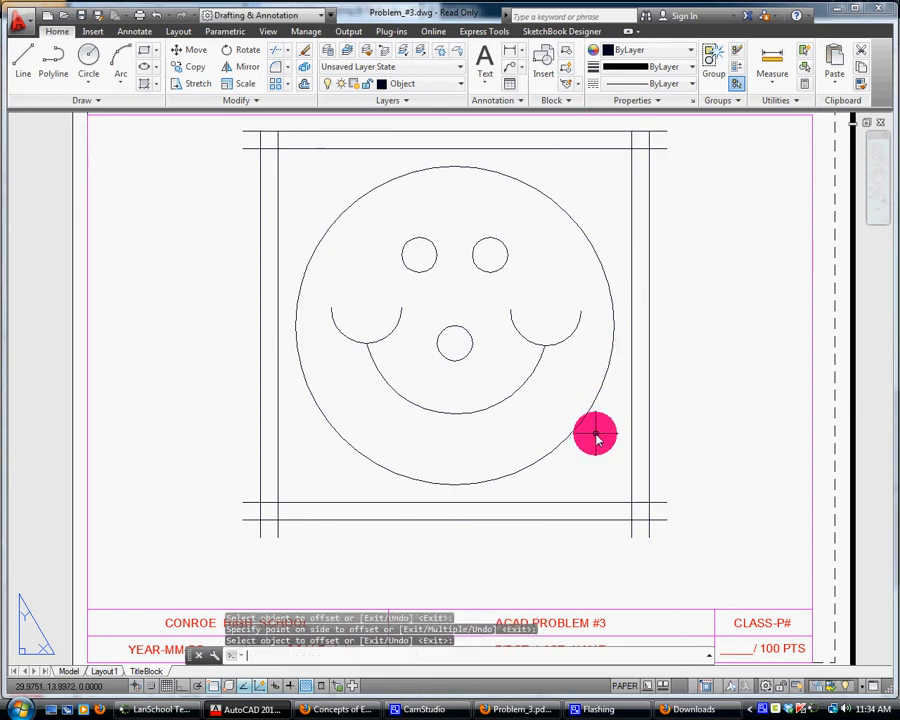
# - Trim the overhanging and crossing line ends at the frame's upper-right corner, using all objects as cutting edges
pyautogui.click(291, 56)
pyautogui.click(290, 70)
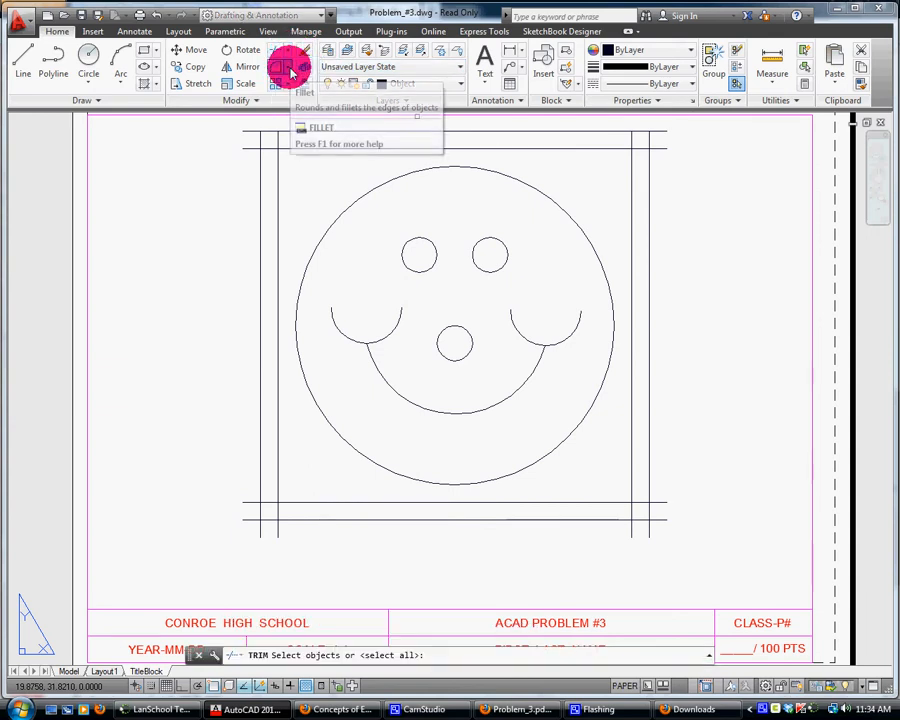
pyautogui.press('Return')
pyautogui.click(666, 149)
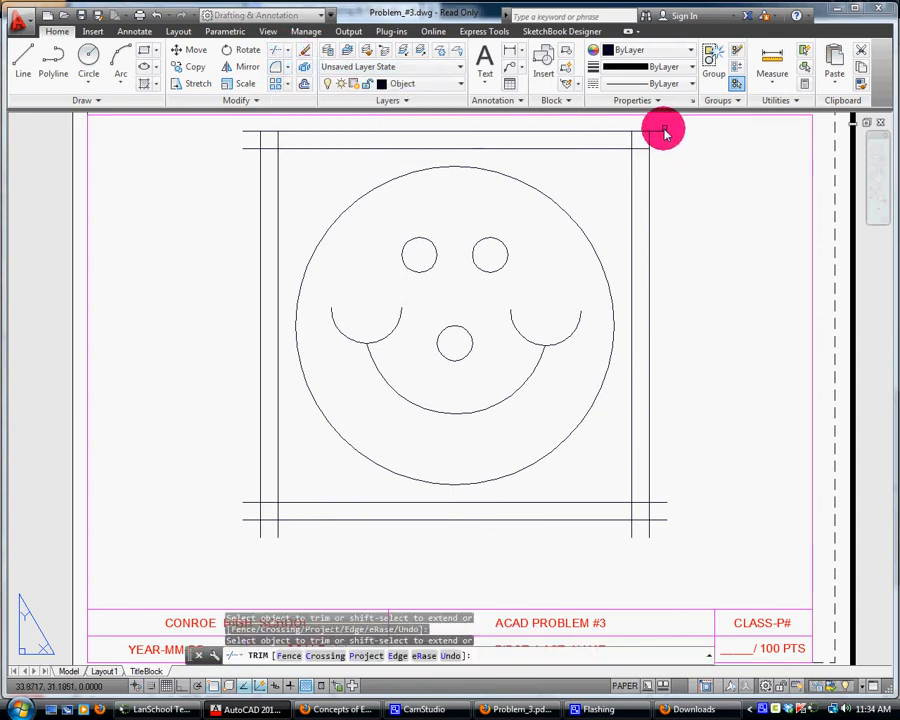
pyautogui.click(664, 131)
pyautogui.click(638, 149)
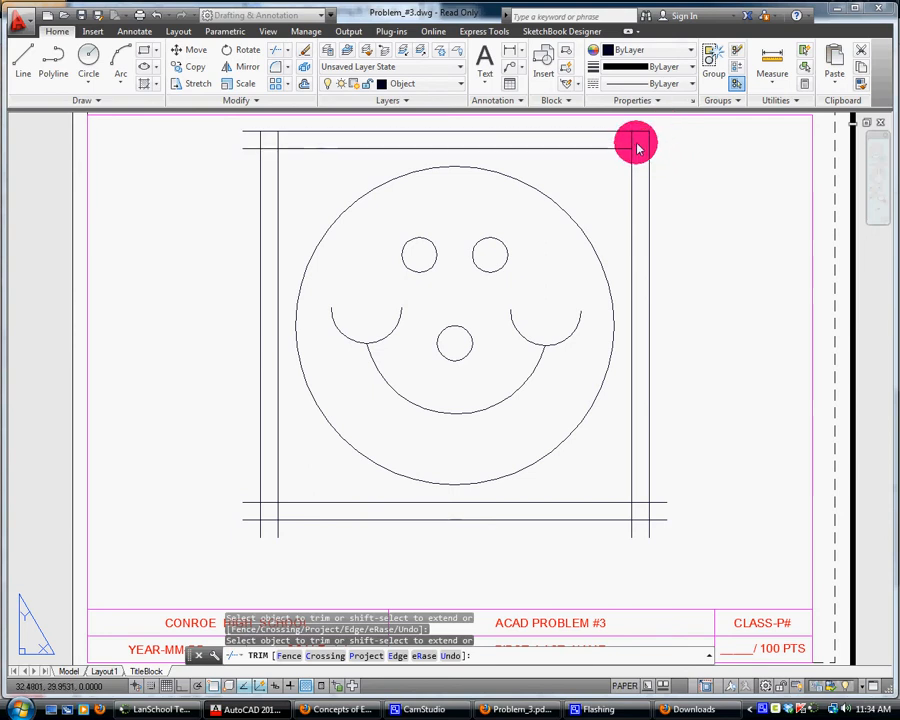
pyautogui.click(634, 141)
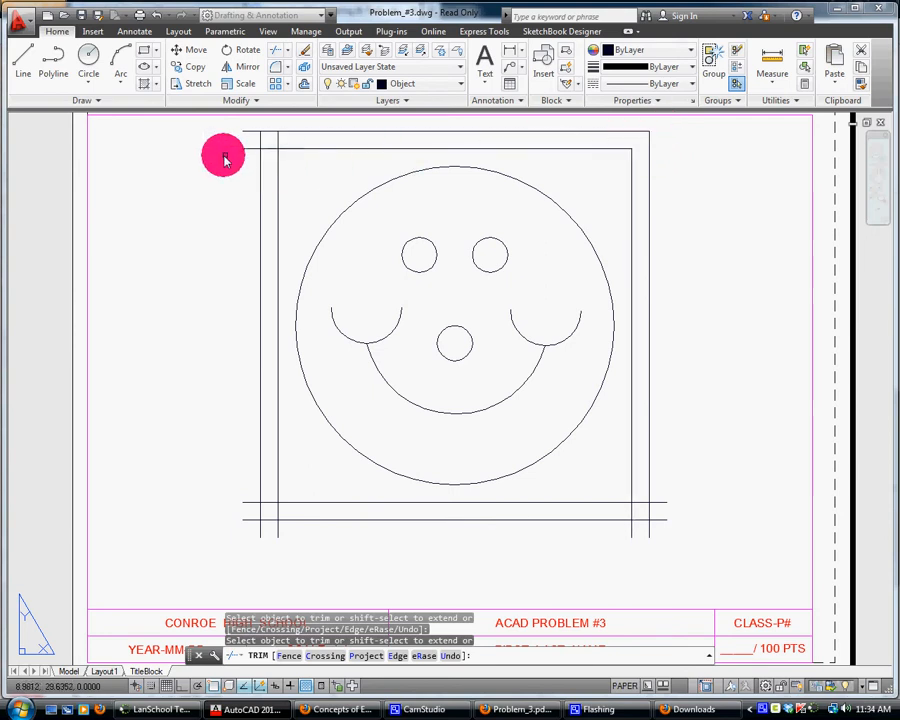
# - Trim the overhanging and crossing line ends at the frame's upper-left corner
pyautogui.click(250, 149)
pyautogui.click(249, 132)
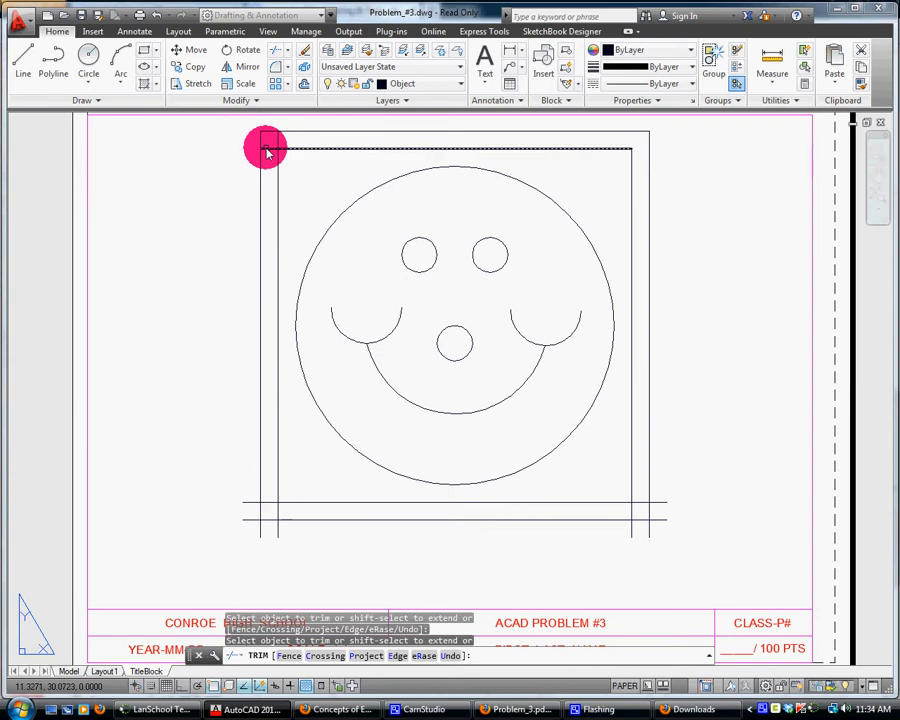
pyautogui.click(277, 140)
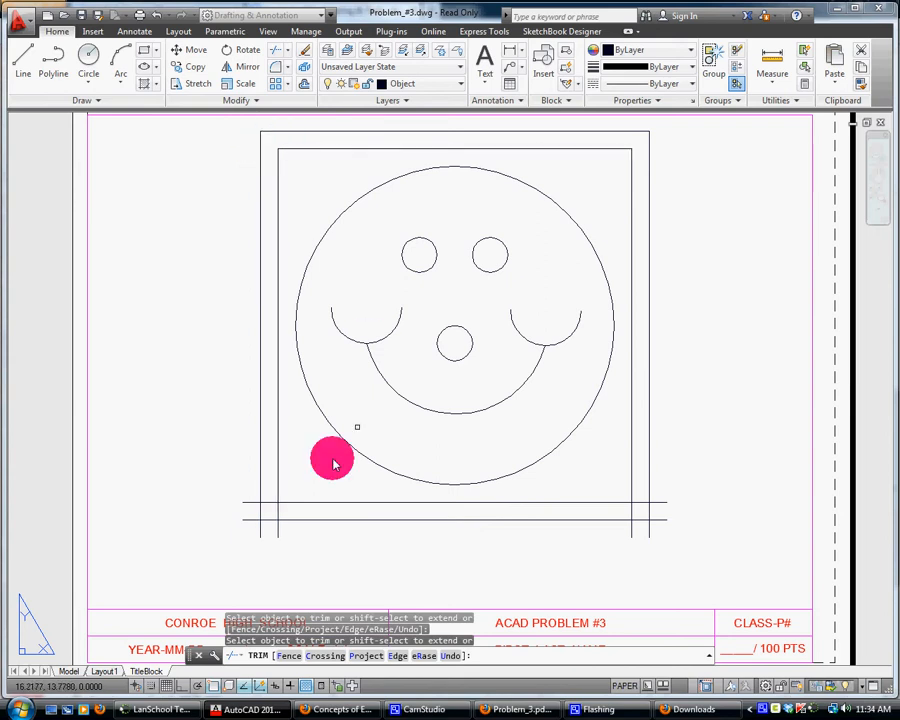
# - Trim the crossing and overhanging line ends at the frame's lower-left corner
pyautogui.click(279, 510)
pyautogui.click(260, 531)
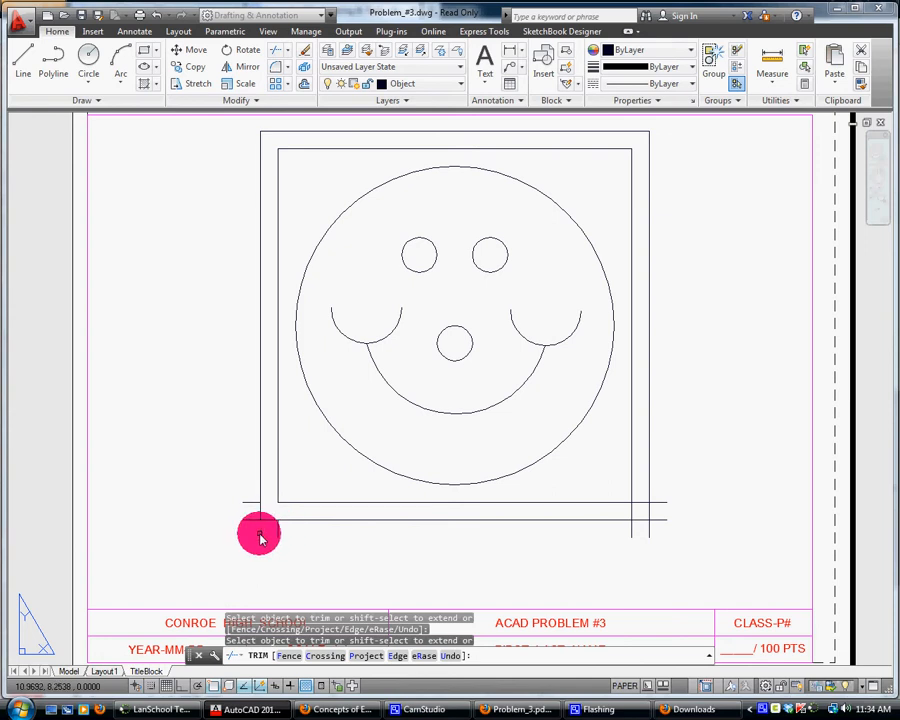
pyautogui.click(253, 520)
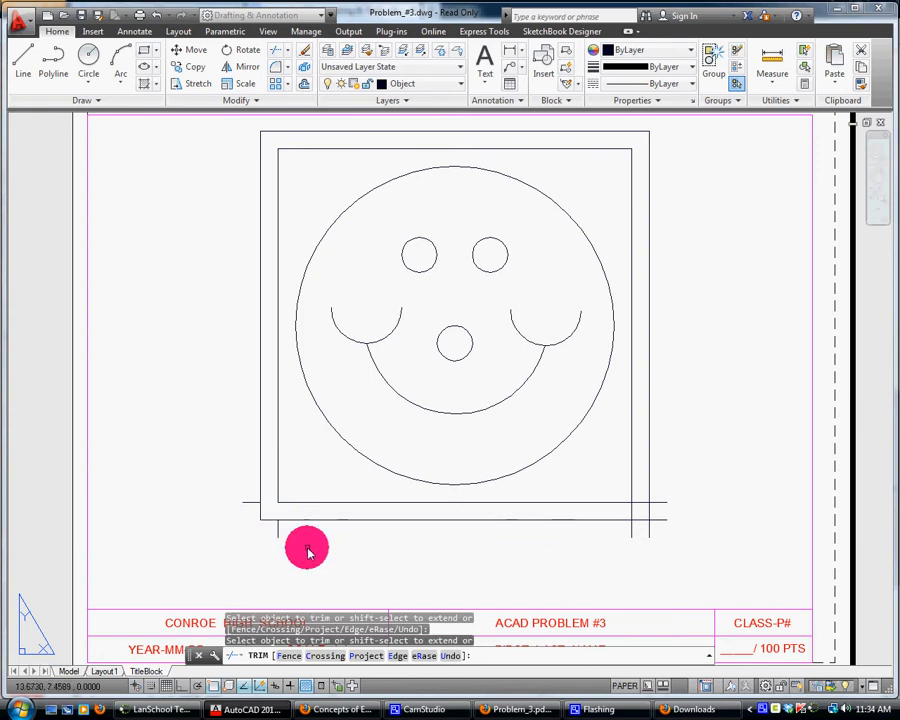
pyautogui.click(280, 530)
pyautogui.click(279, 527)
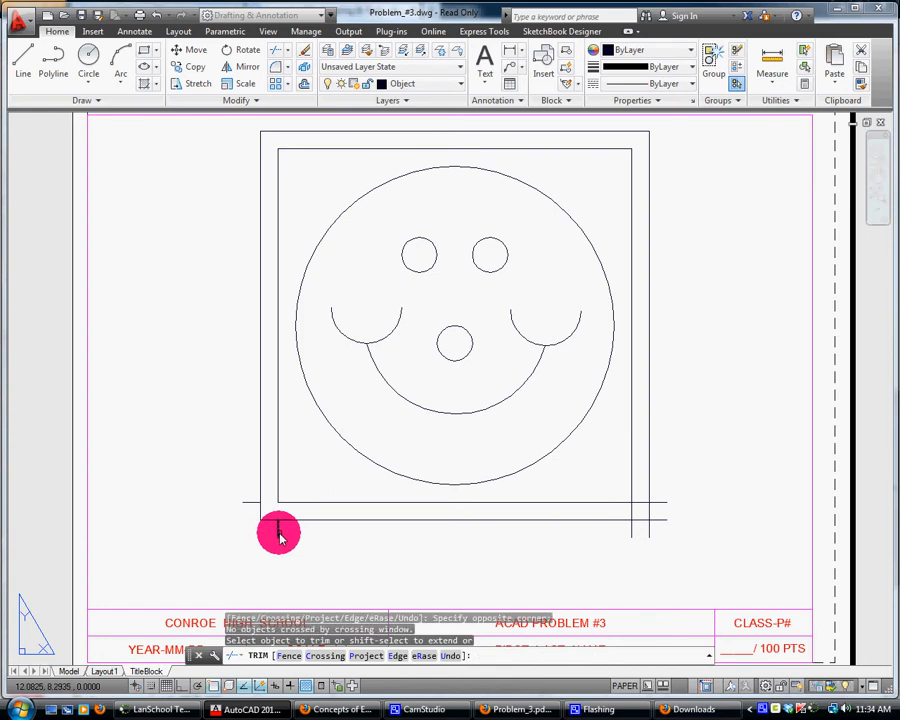
# - Trim the overhanging and crossing line ends at the frame's lower-right corner, and end the Trim command
pyautogui.click(631, 531)
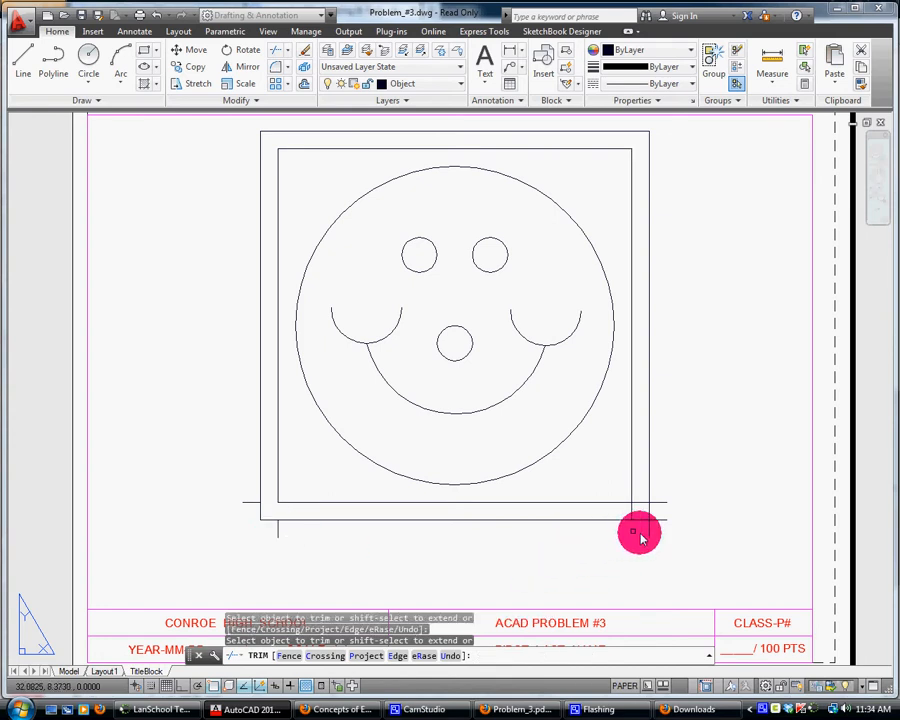
pyautogui.click(651, 528)
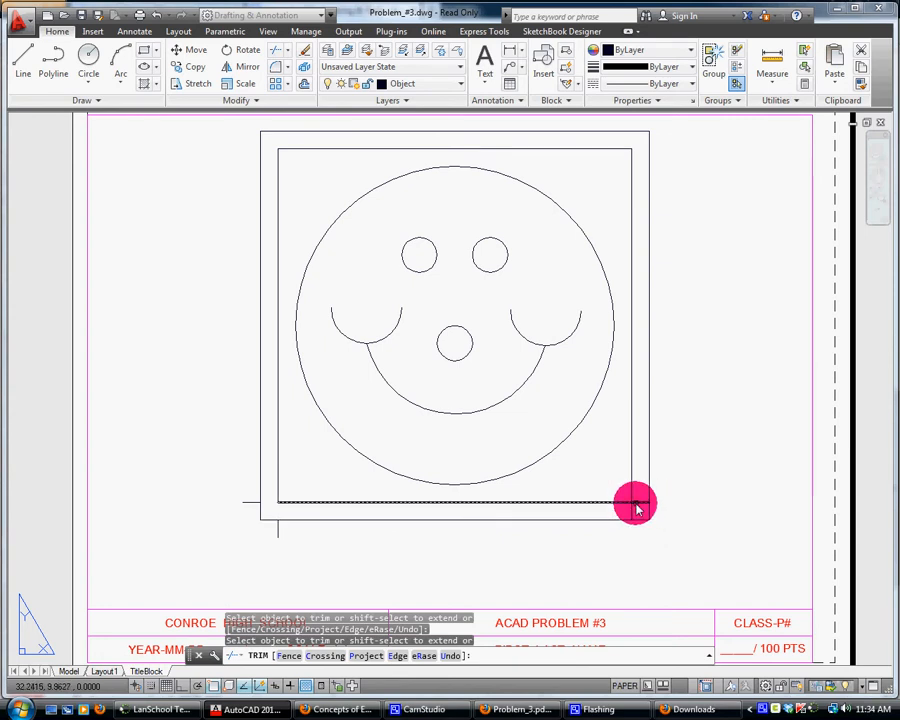
pyautogui.click(636, 502)
pyautogui.press('Return')
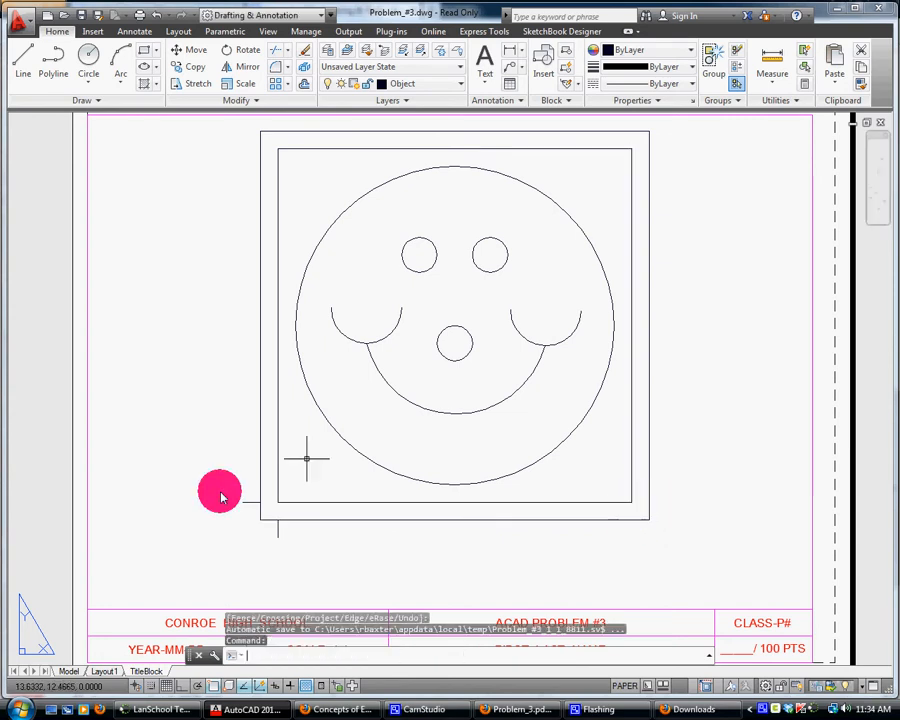
pyautogui.click(278, 533)
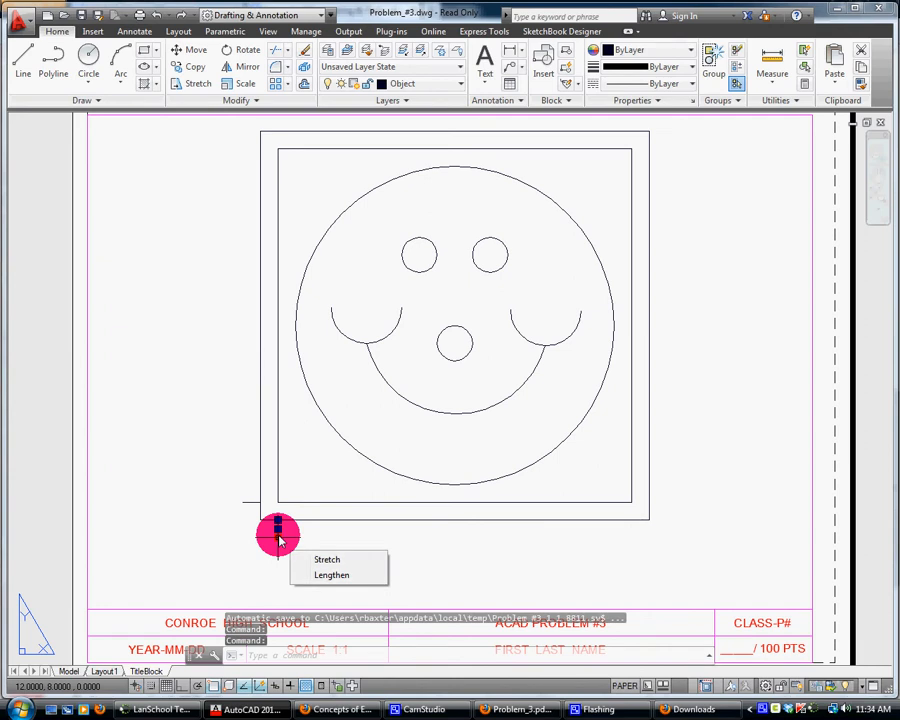
pyautogui.click(278, 528)
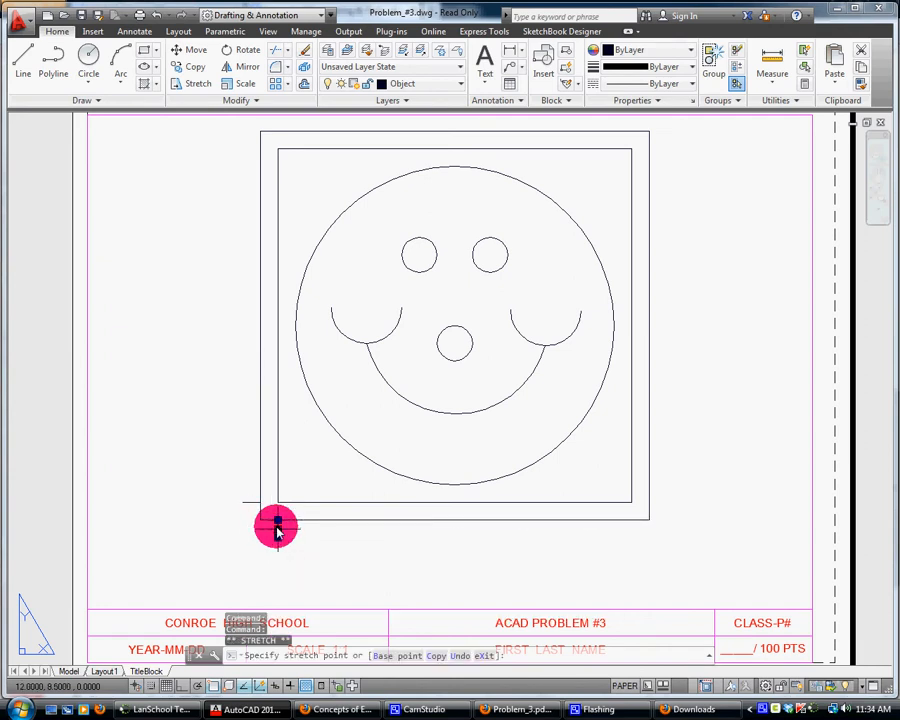
pyautogui.press('Escape')
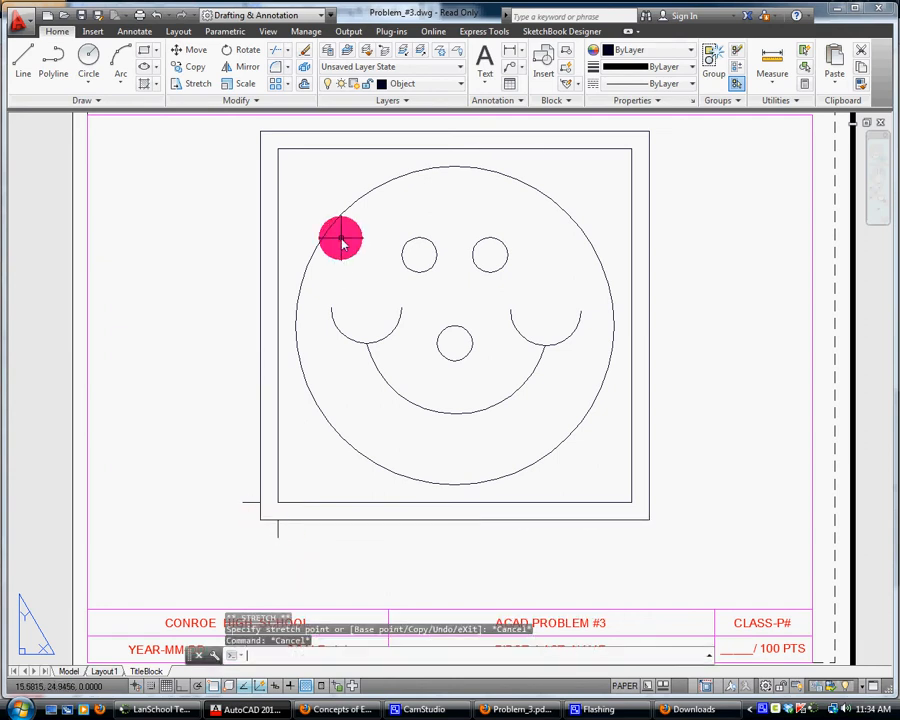
# - Erase the two leftover line stubs outside the frame's lower-left corner
pyautogui.click(304, 52)
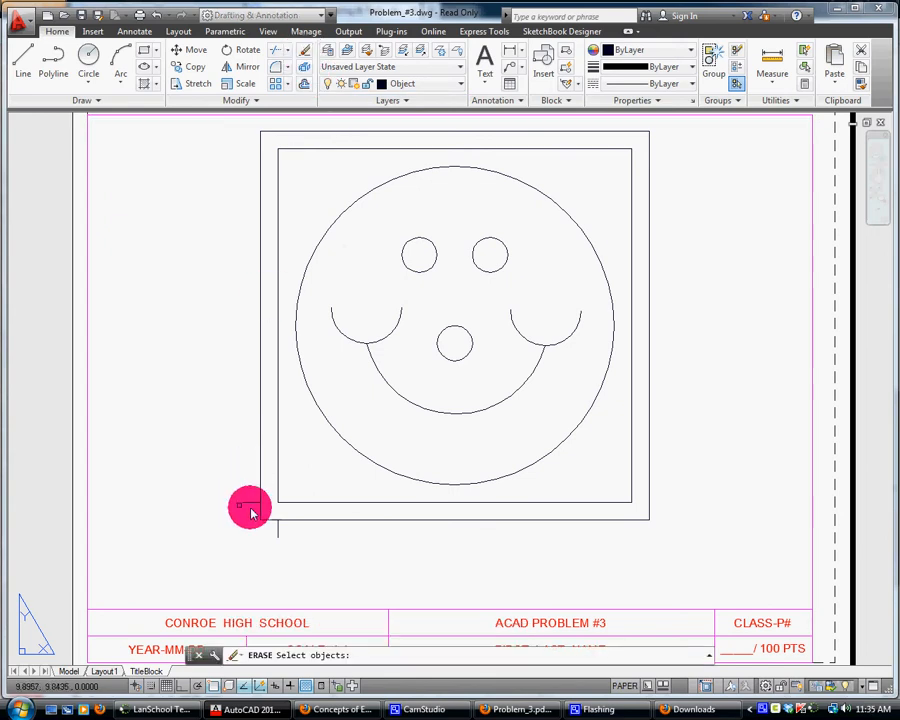
pyautogui.click(278, 533)
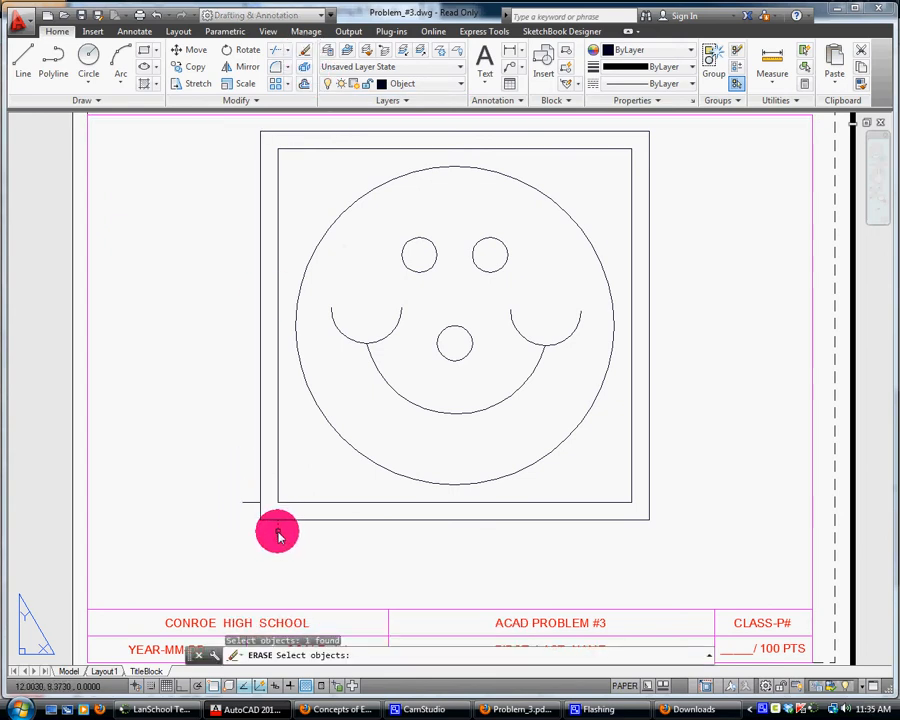
pyautogui.press('Return')
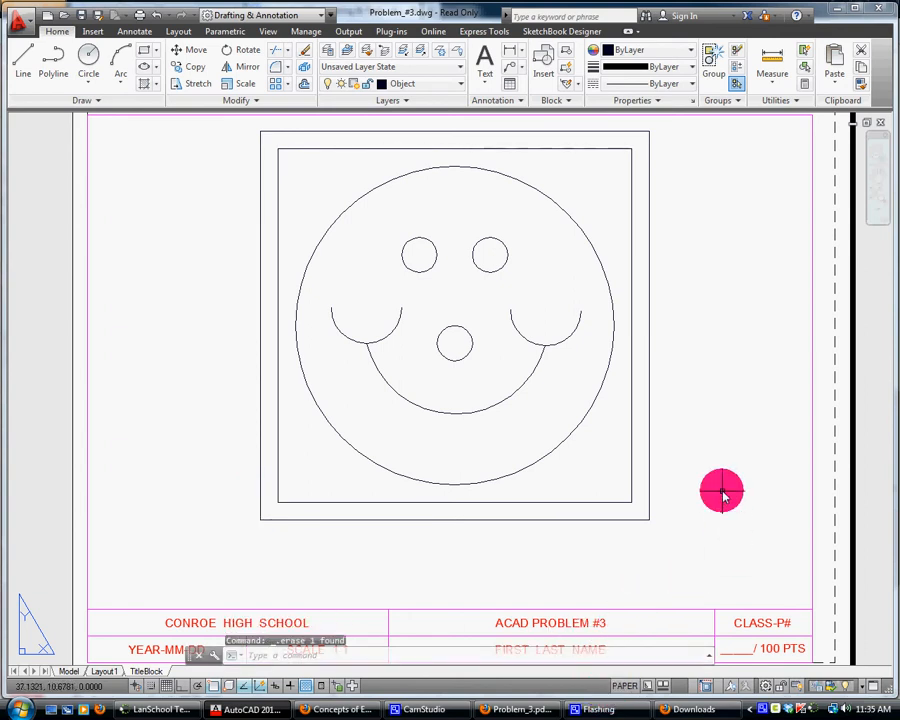
# - Replace the FIRST LAST NAME placeholder in the title block with the drafter's title and last name
pyautogui.click(878, 172)
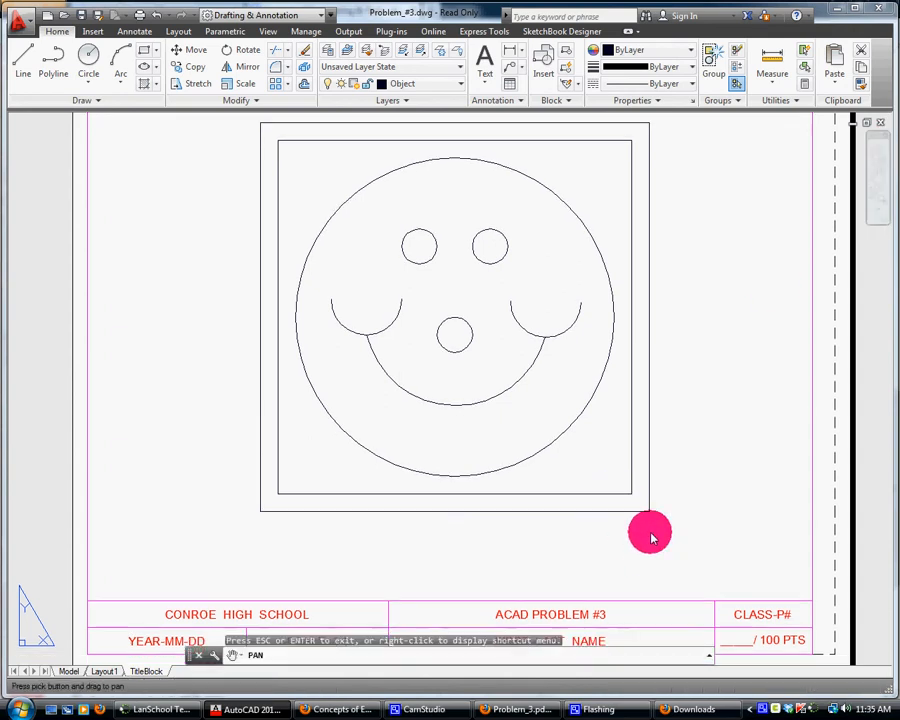
pyautogui.moveTo(644, 528); pyautogui.dragTo(640, 496)
pyautogui.rightClick(640, 496)
pyautogui.click(676, 511)
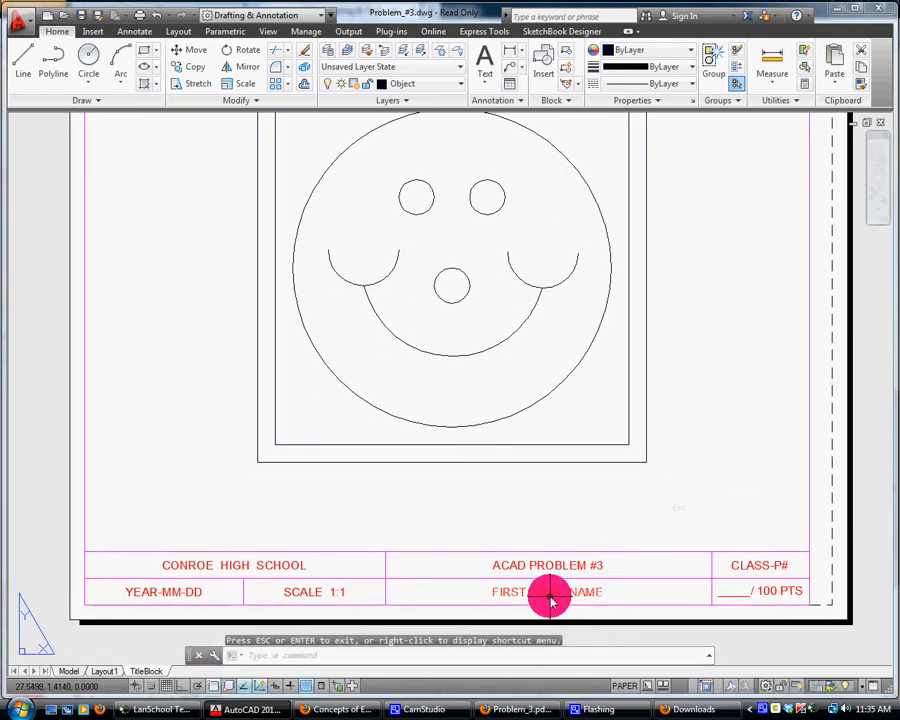
pyautogui.click(548, 591)
pyautogui.doubleClick(548, 594)
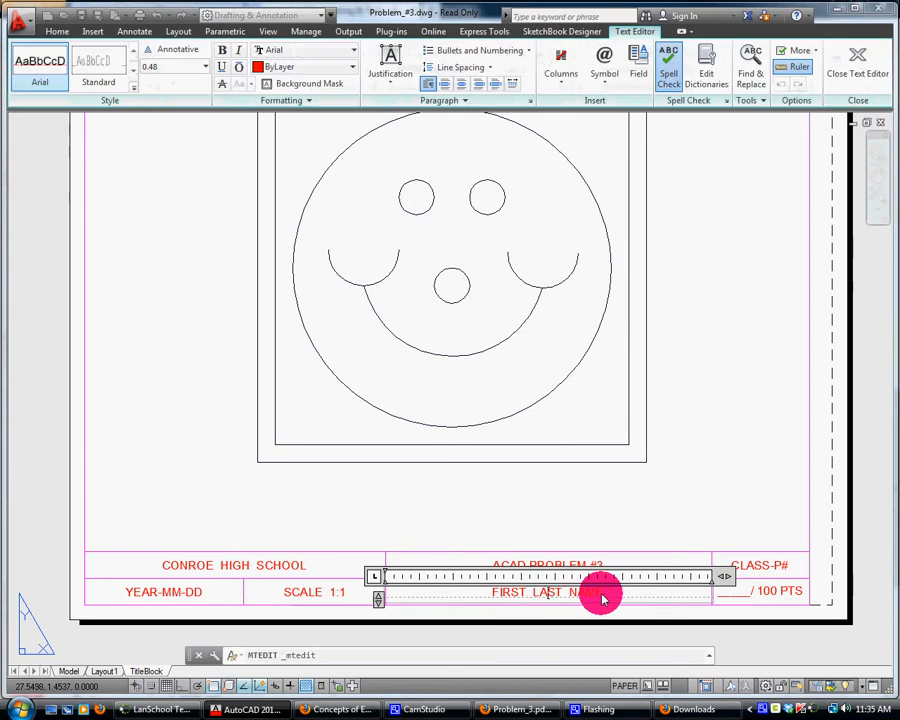
pyautogui.moveTo(600, 590); pyautogui.dragTo(493, 607)
pyautogui.write('MRS')
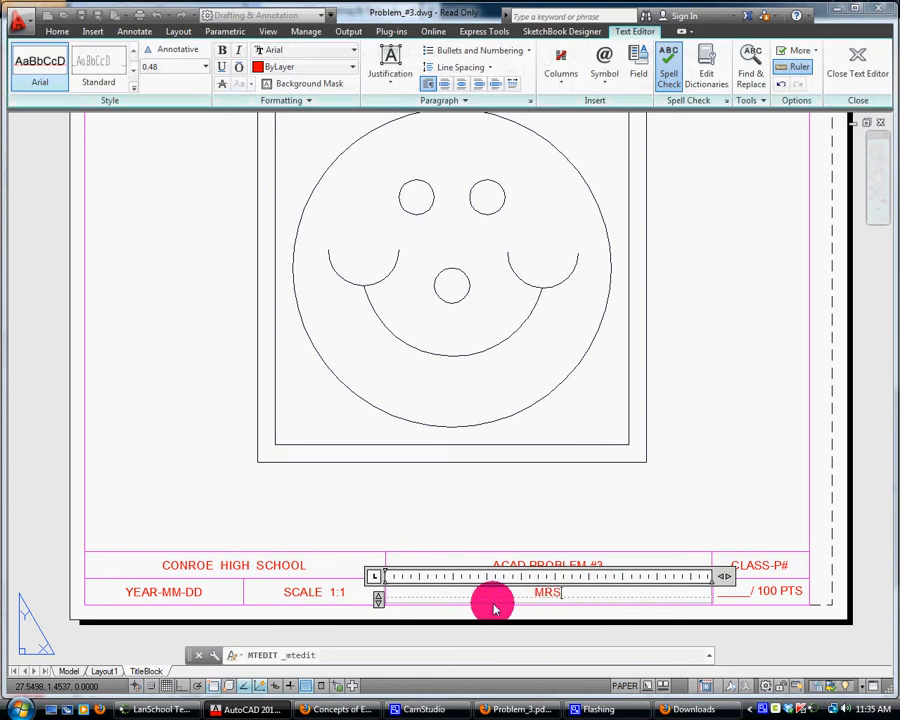
pyautogui.write('. BAXTER')
pyautogui.click(681, 467)
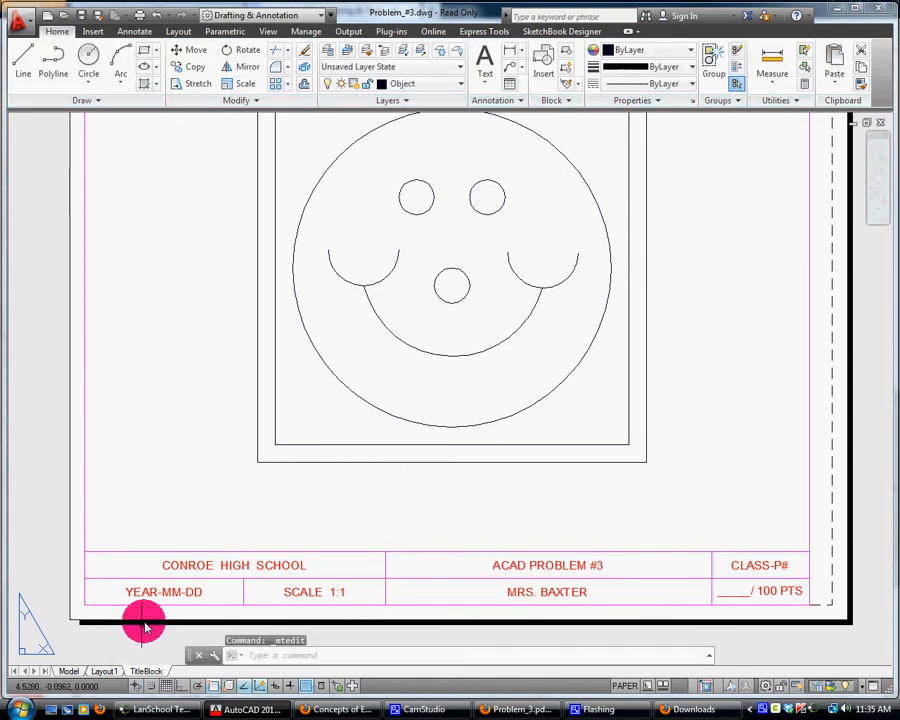
# - Save the drawing as Problem_#3 in the ACAD folder on the personal network drive (U:), in AutoCAD 2013 Drawing format
pyautogui.click(20, 18)
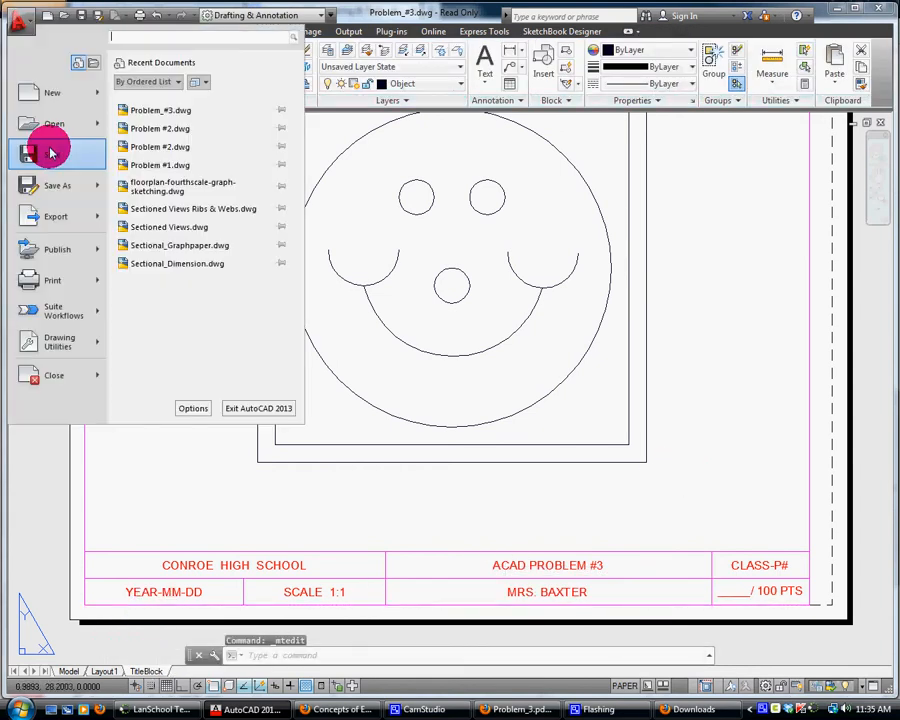
pyautogui.click(52, 180)
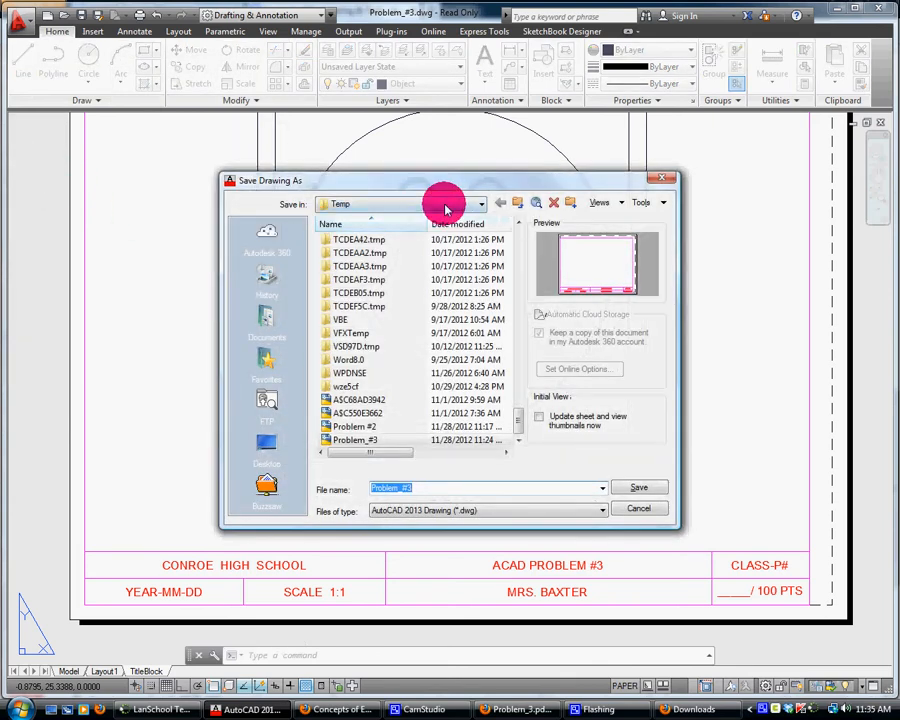
pyautogui.click(446, 207)
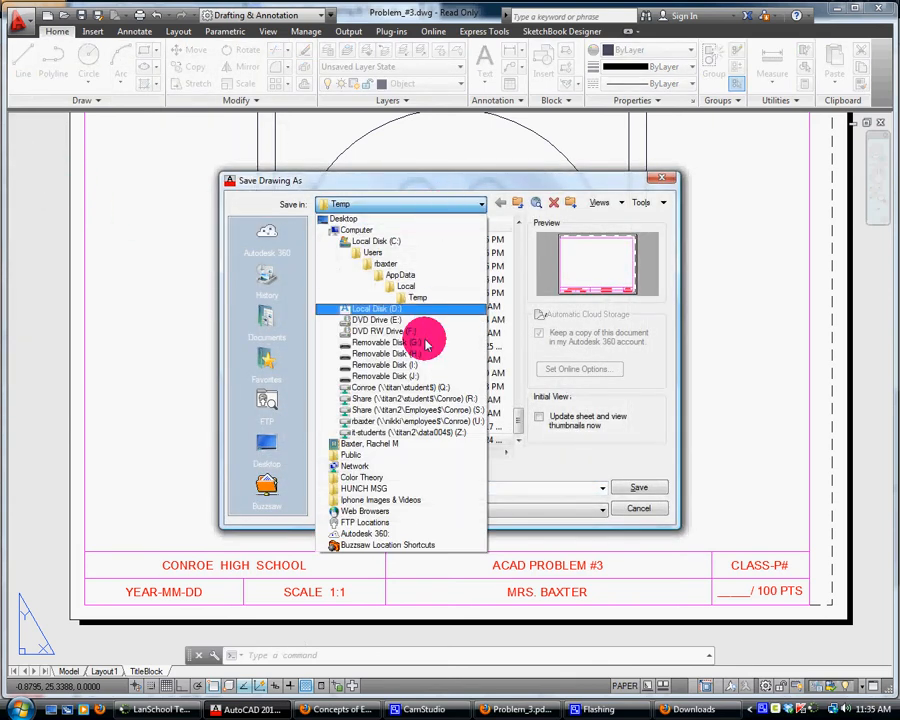
pyautogui.click(372, 231)
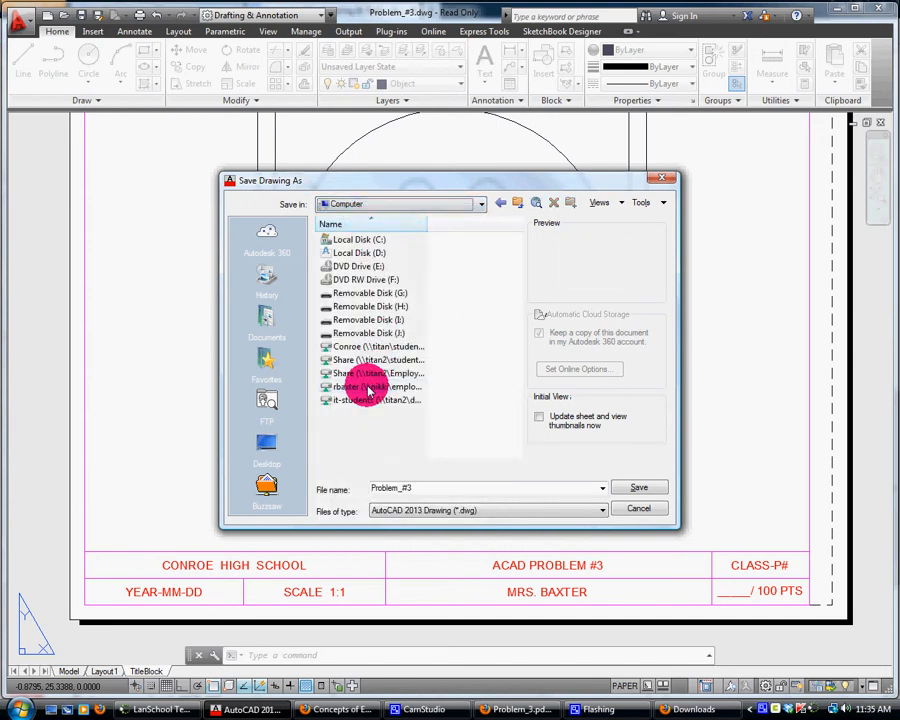
pyautogui.doubleClick(367, 381)
pyautogui.doubleClick(348, 258)
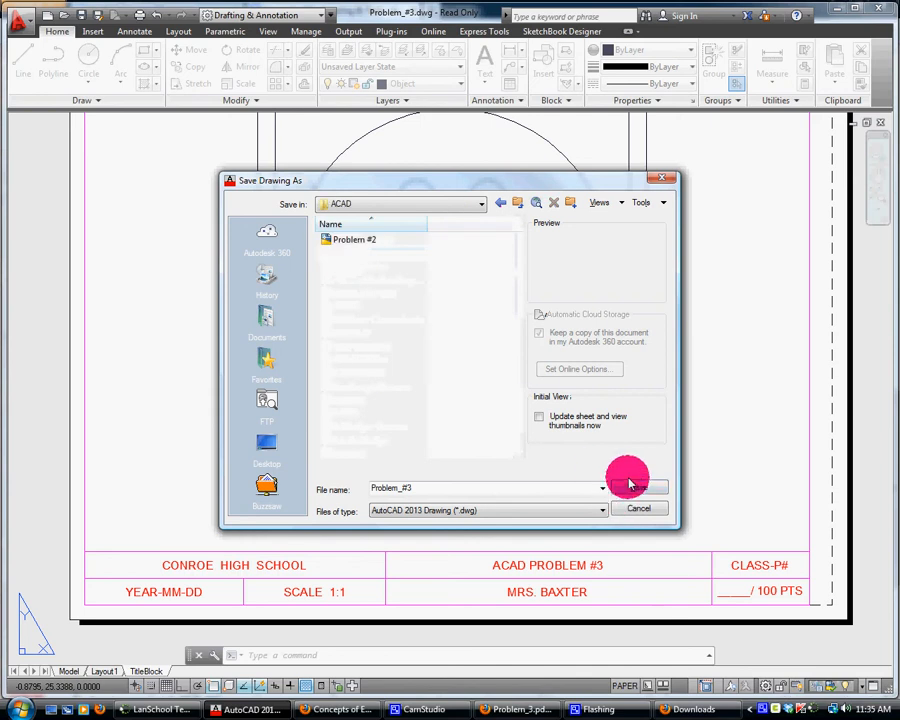
pyautogui.click(634, 487)
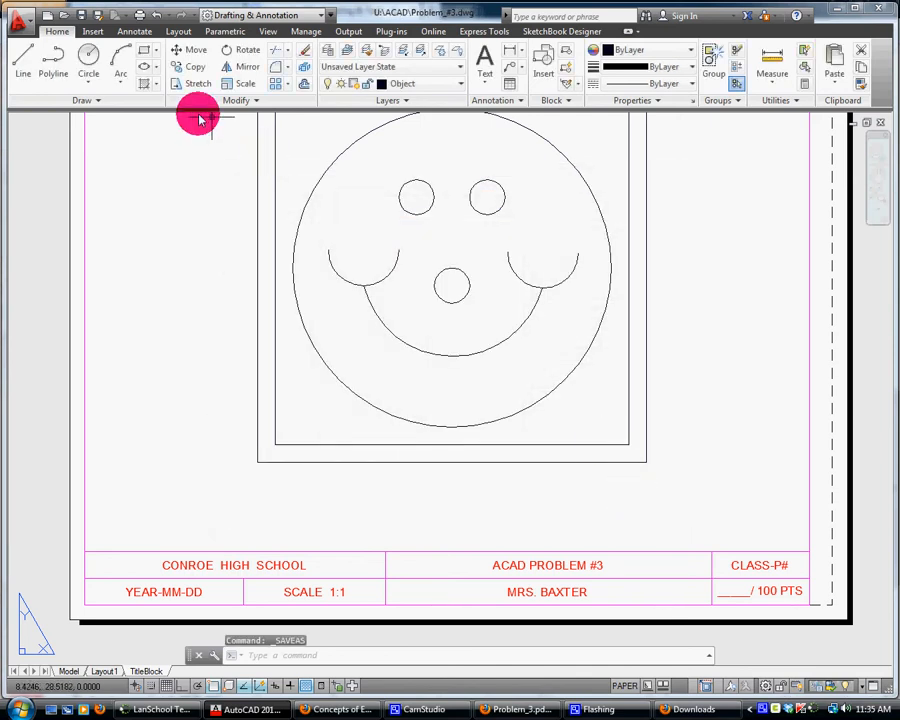
# - Plot the TitleBlock layout with the Adobe PDF printer, saving it as Problem_#3 TitleBlock (1) in the ACAD folder
pyautogui.click(30, 25)
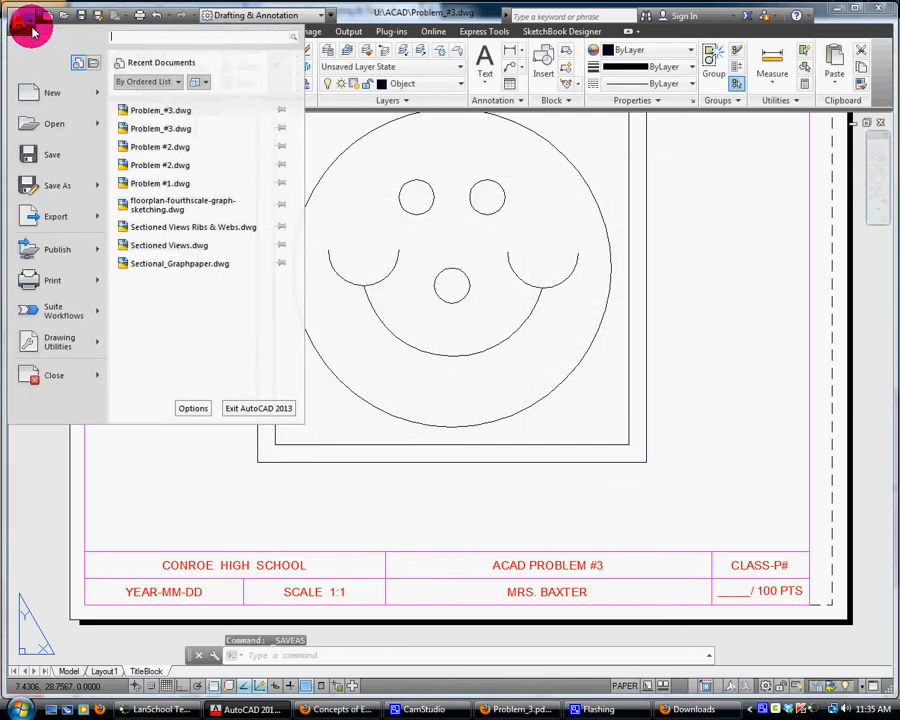
pyautogui.moveTo(44, 272)
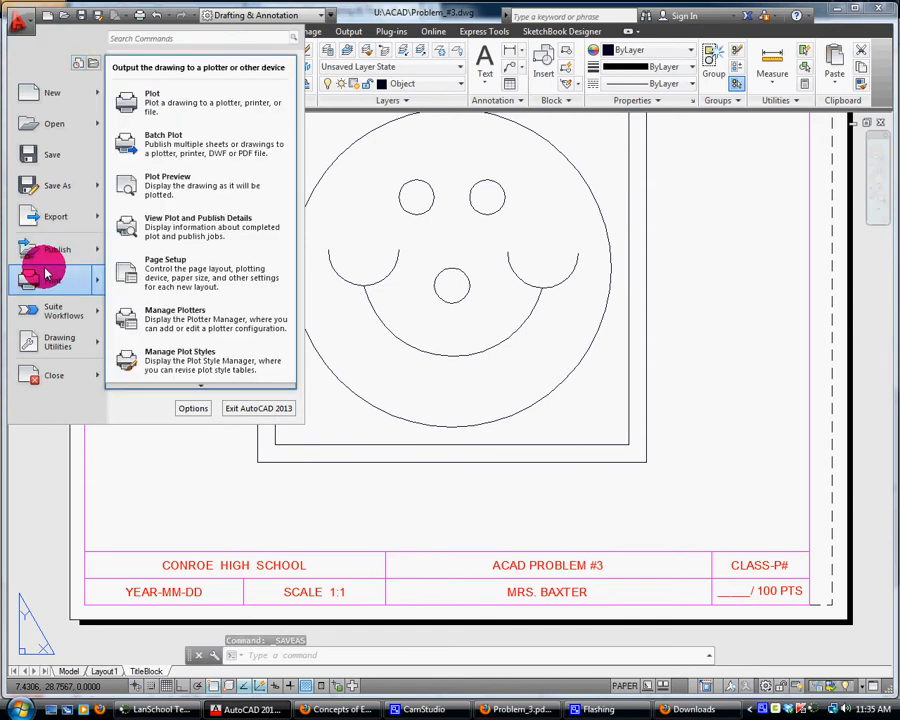
pyautogui.click(182, 96)
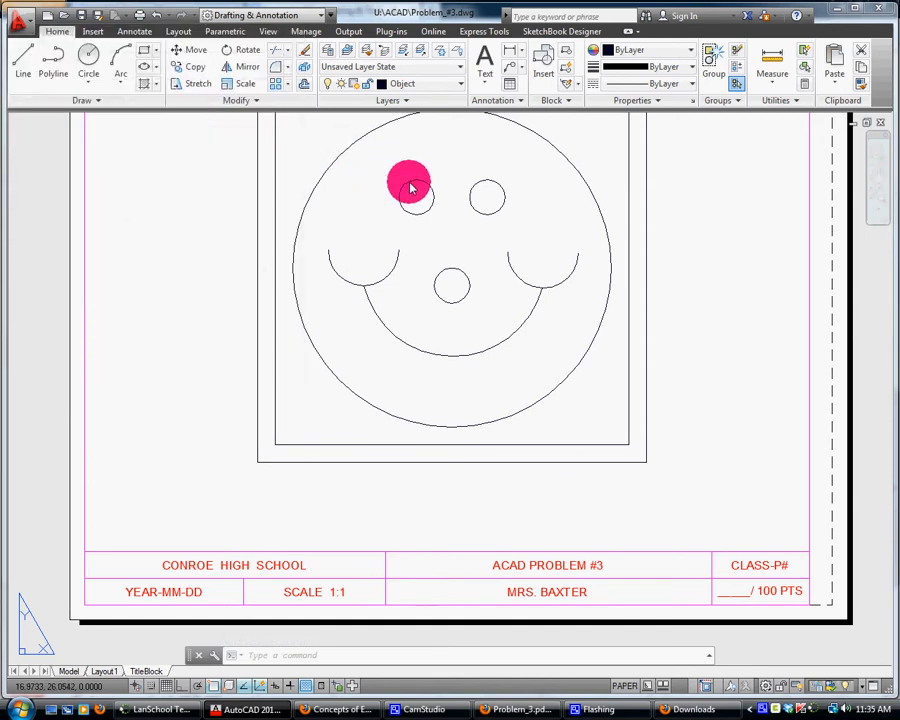
pyautogui.click(578, 389)
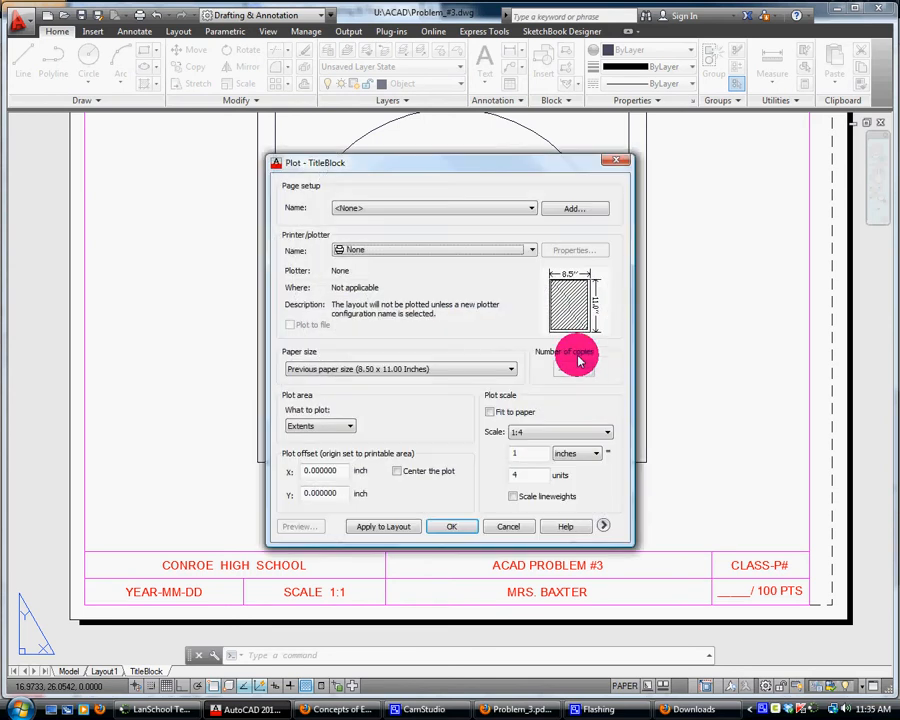
pyautogui.click(524, 250)
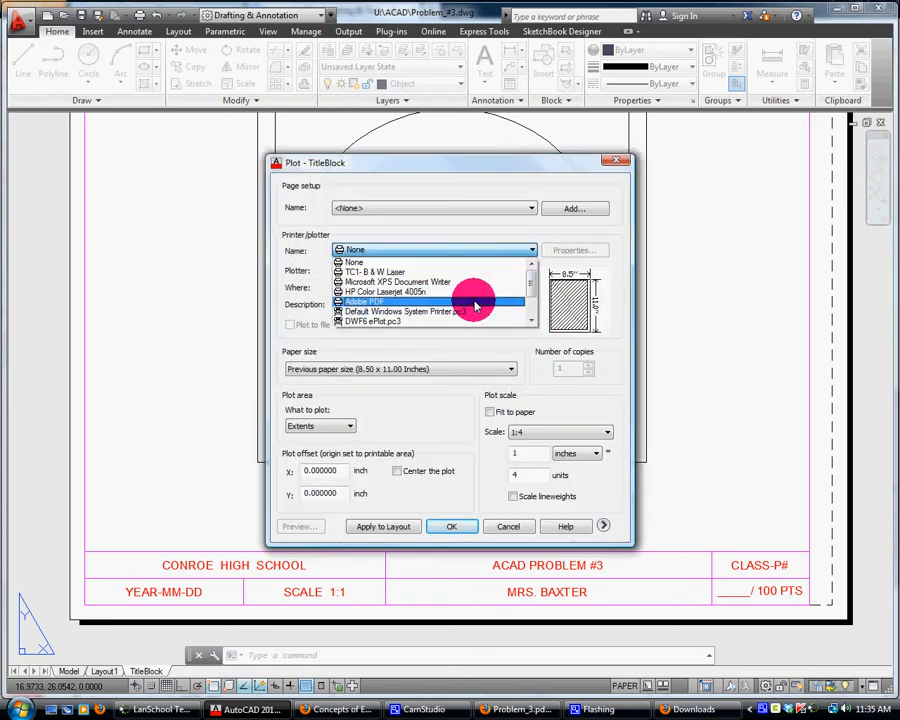
pyautogui.click(476, 303)
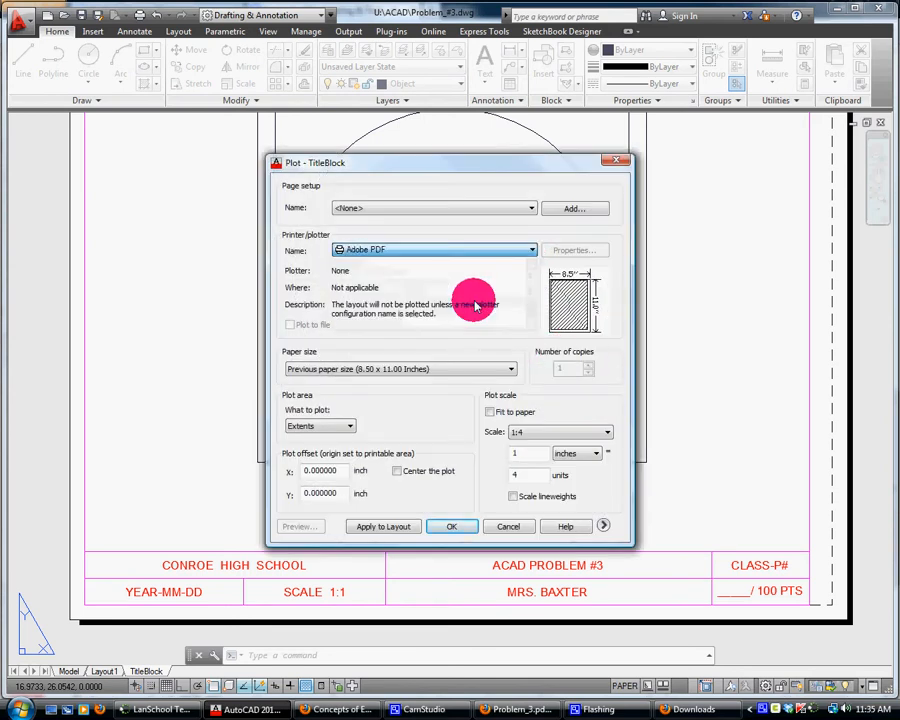
pyautogui.click(455, 526)
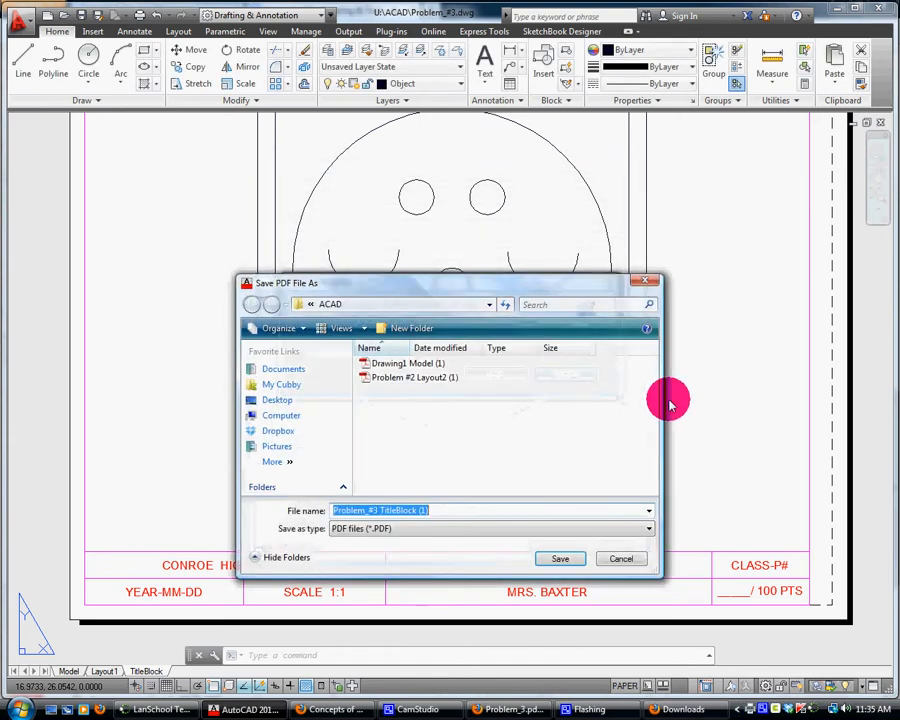
pyautogui.click(556, 561)
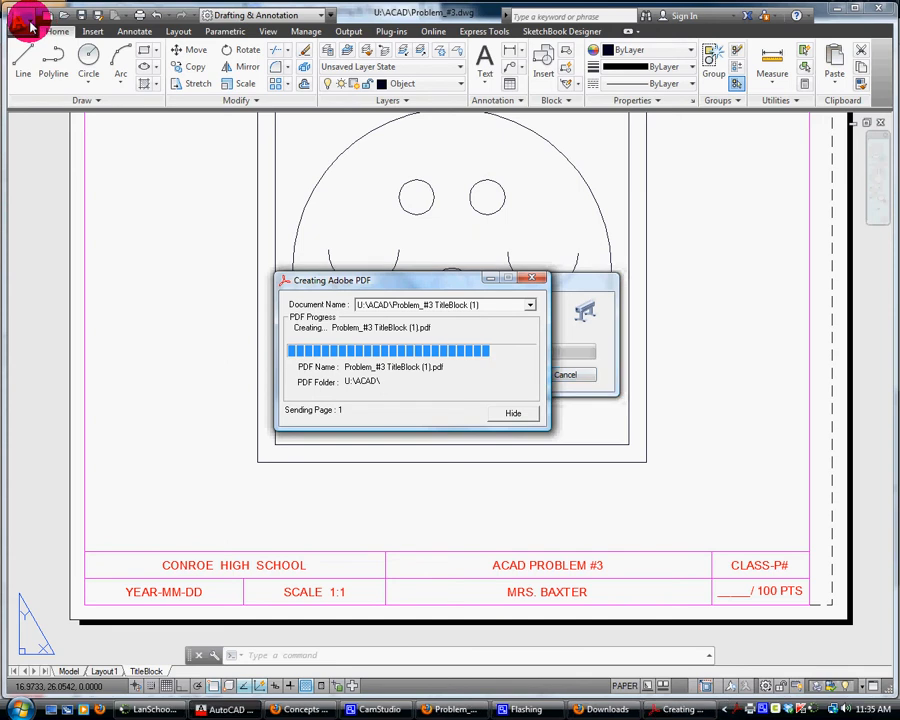
# - Export the current TitleBlock layout as Problem_#3.pdf into the ACAD folder on the personal network drive (U:)
pyautogui.click(30, 22)
pyautogui.moveTo(55, 217)
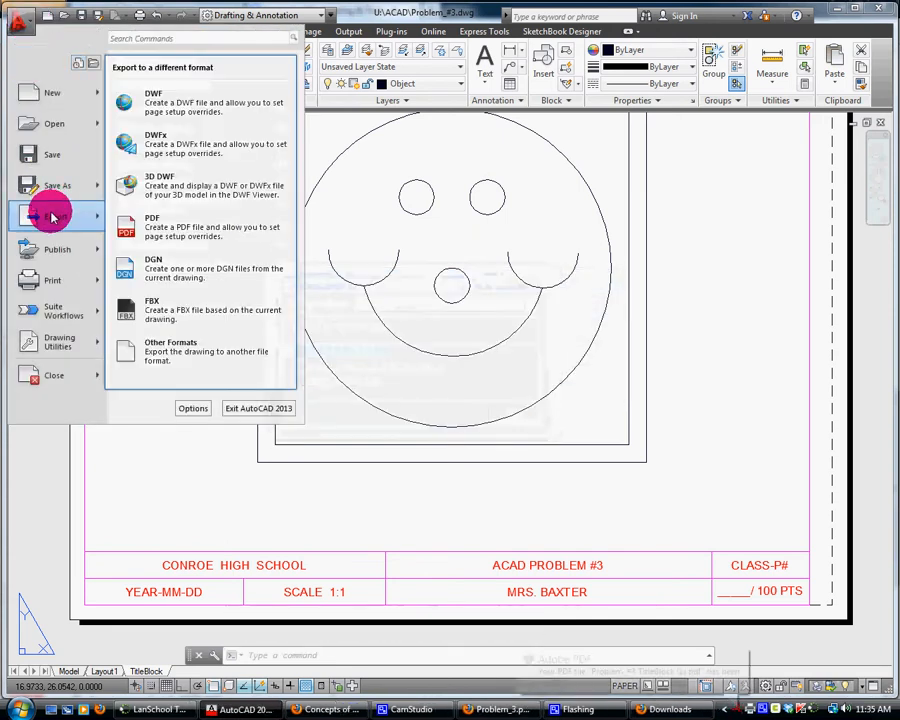
pyautogui.click(141, 228)
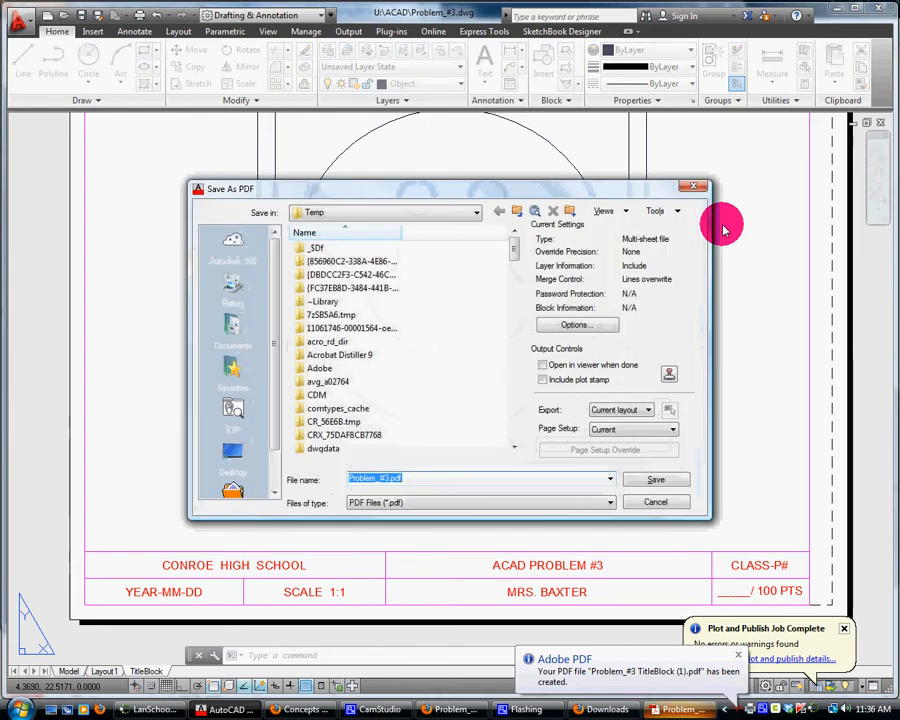
pyautogui.click(468, 214)
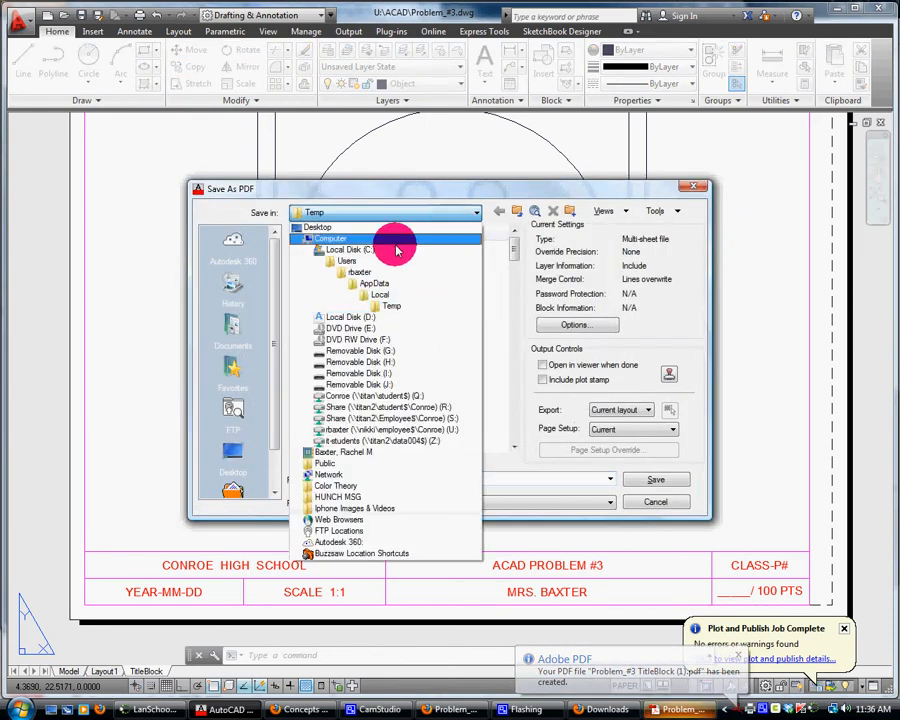
pyautogui.click(382, 236)
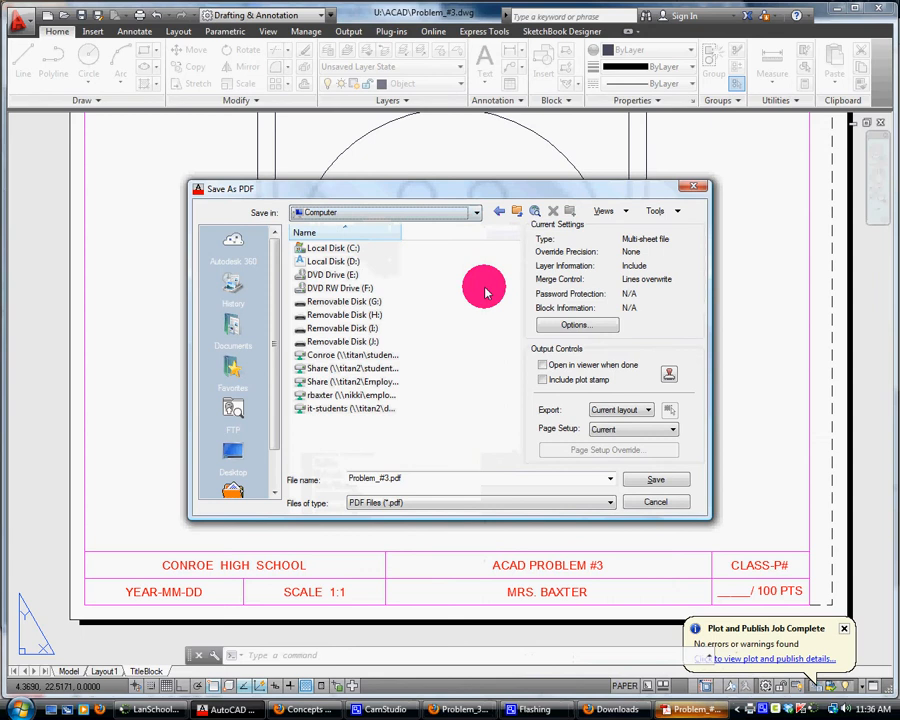
pyautogui.doubleClick(327, 395)
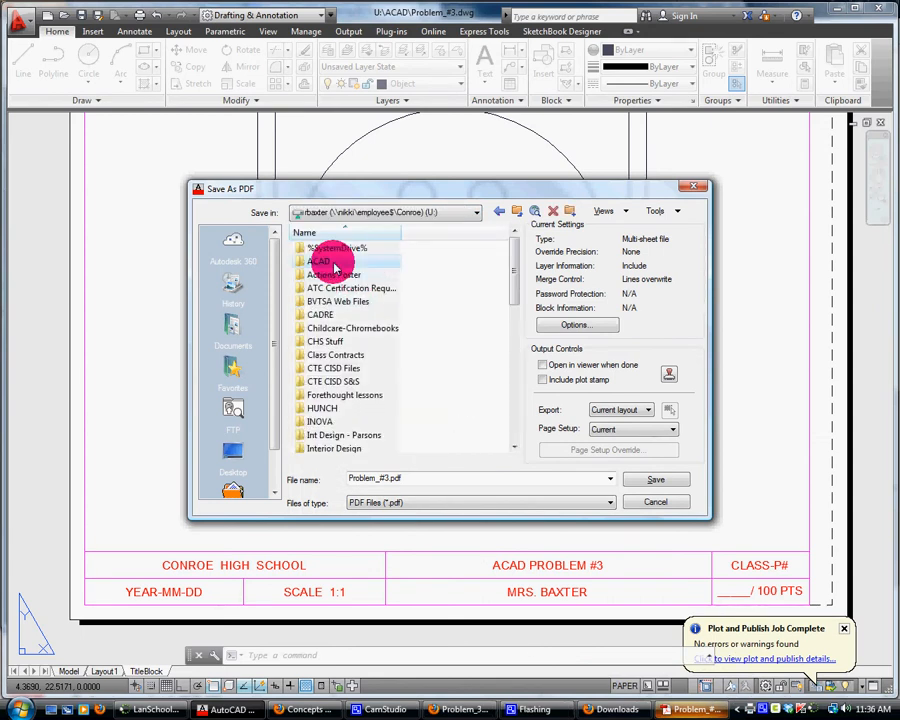
pyautogui.doubleClick(335, 262)
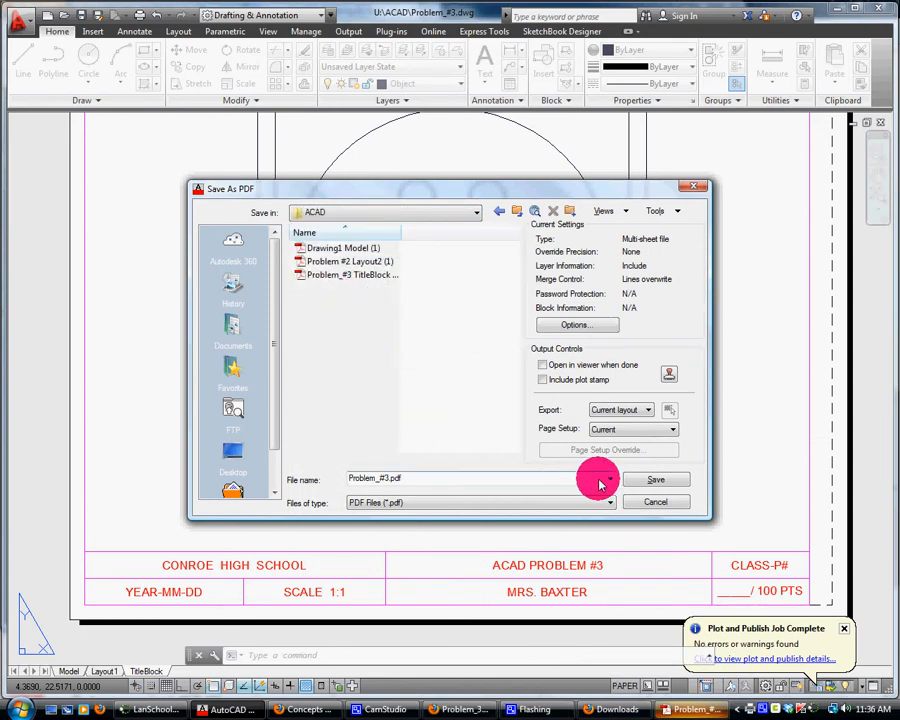
pyautogui.click(634, 479)
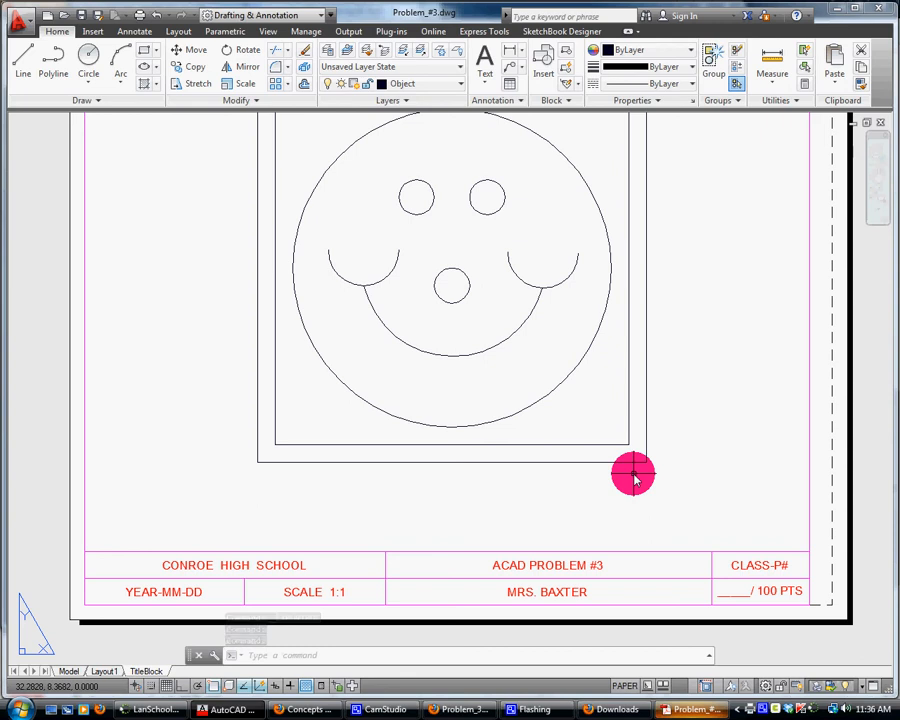
# - Switch to the Concepts of Engineering & Tech course page in Firefox to view the ACAD Problem #3 links
pyautogui.moveTo(482, 709)
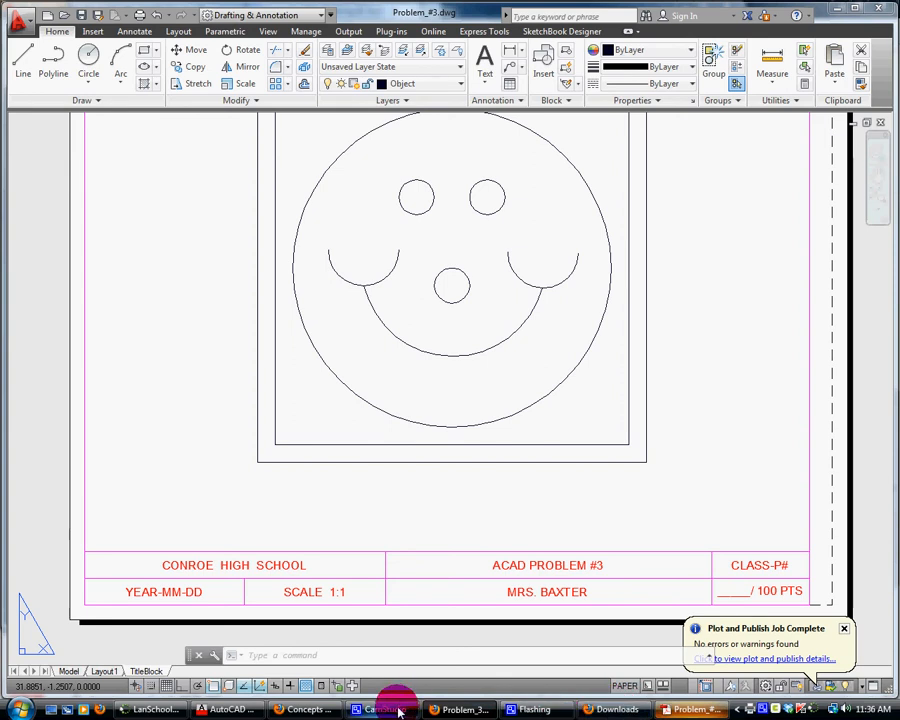
pyautogui.click(298, 709)
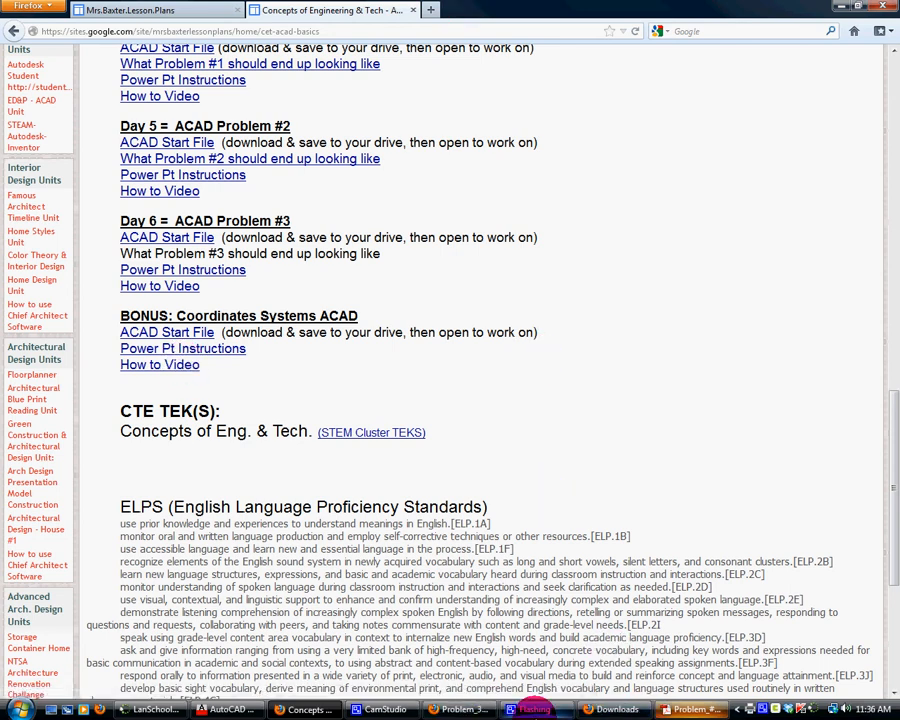
pyautogui.click(535, 709)
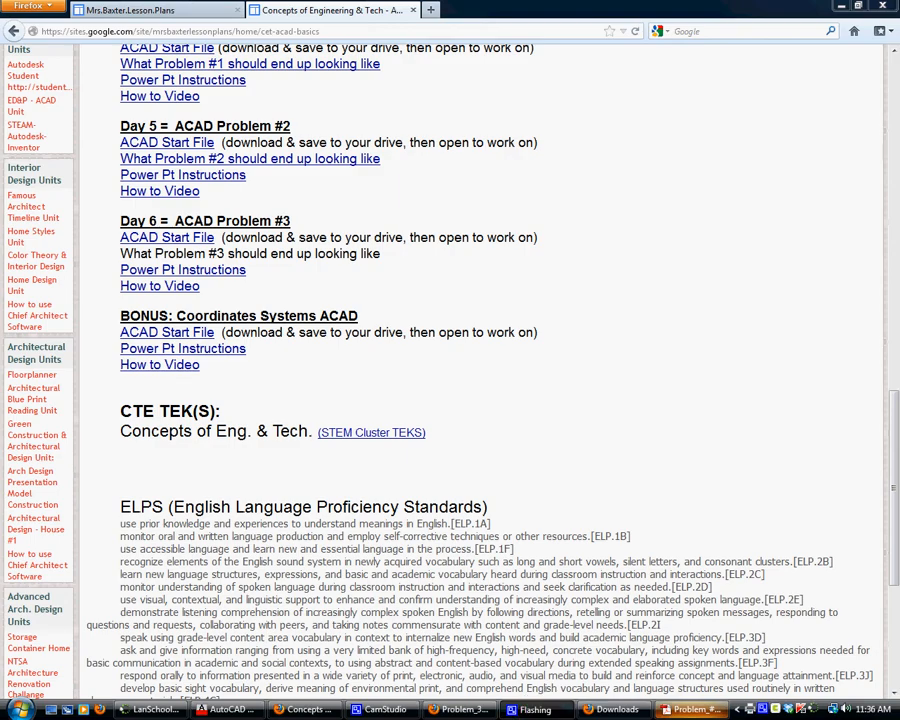